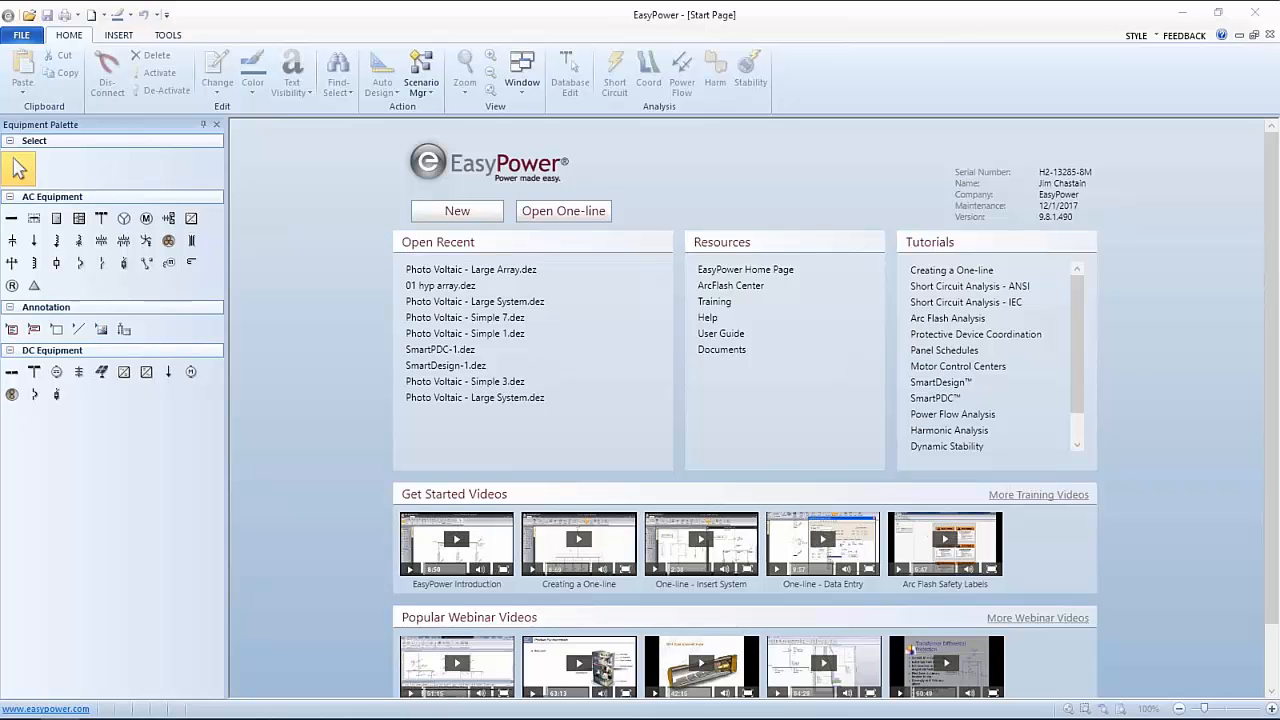
Open 01 hyp array.dez from the recent files and maximize its one-line window
left_click(437, 287)
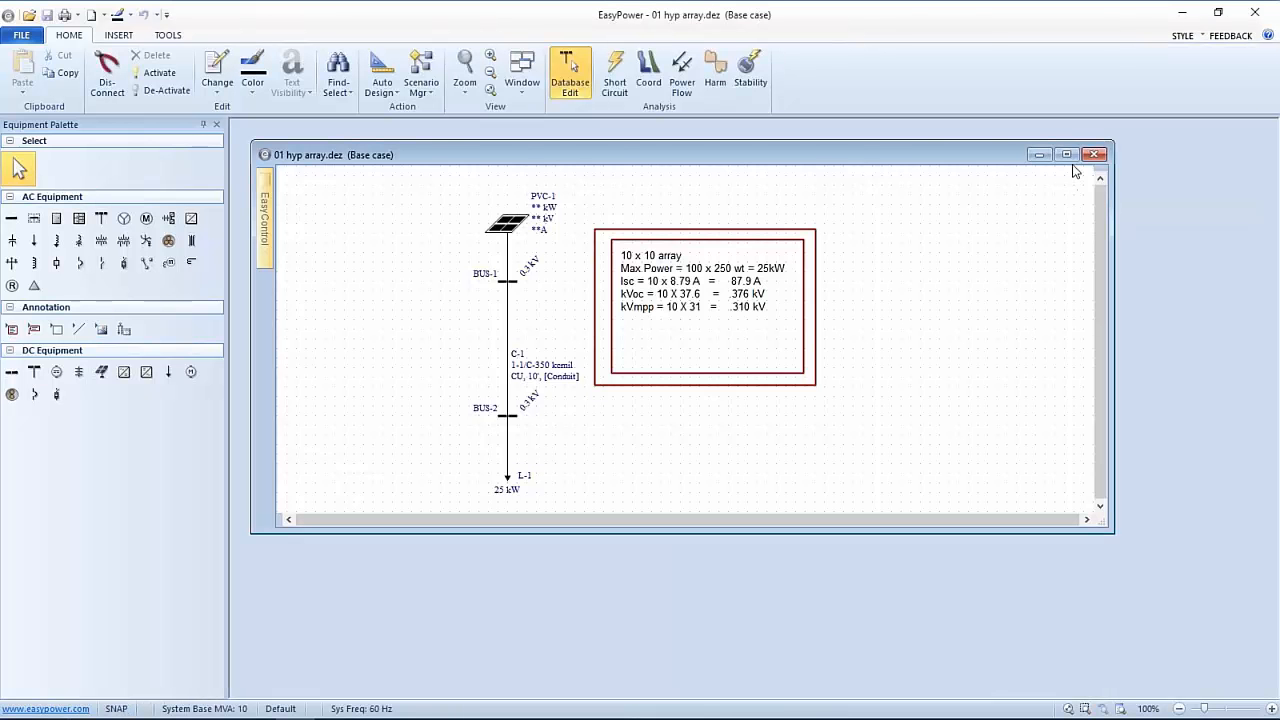
left_click(1066, 154)
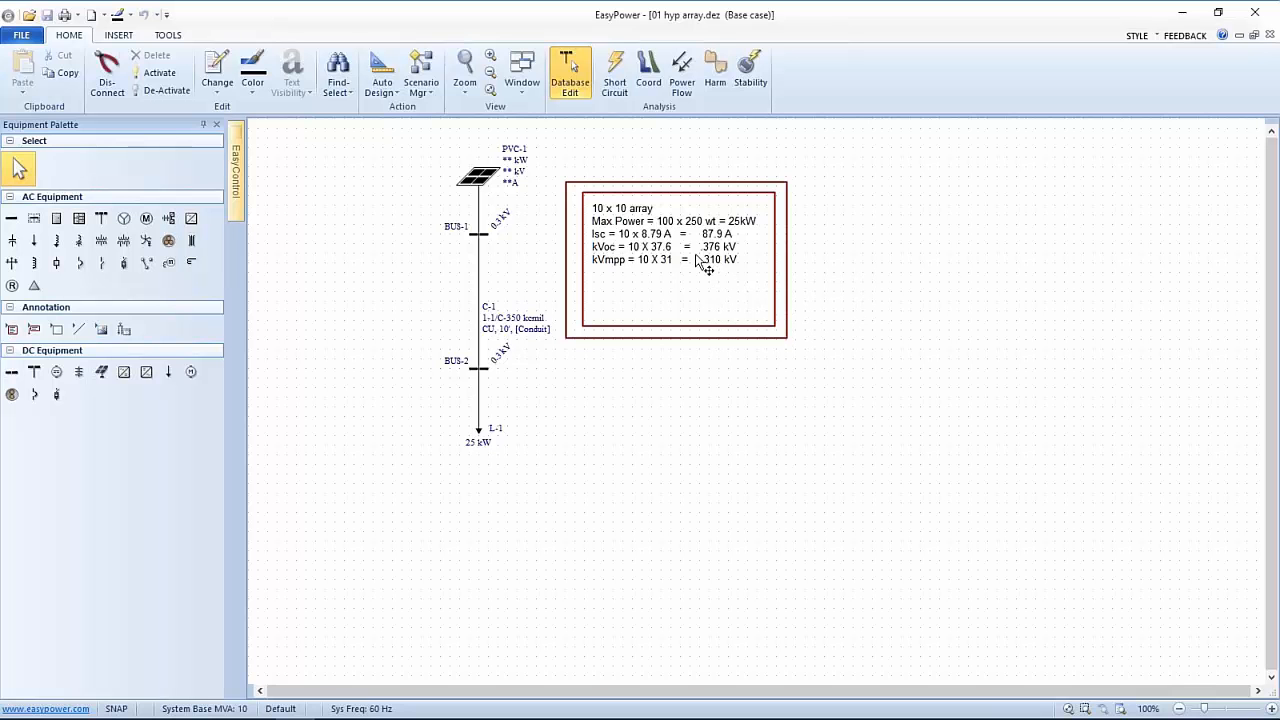
Enter PVC-1 photovoltaic data: 25 kW max power, 87.9 A Isc, 0.376 kVoc, 0.31 kVmpp
left_click(487, 180)
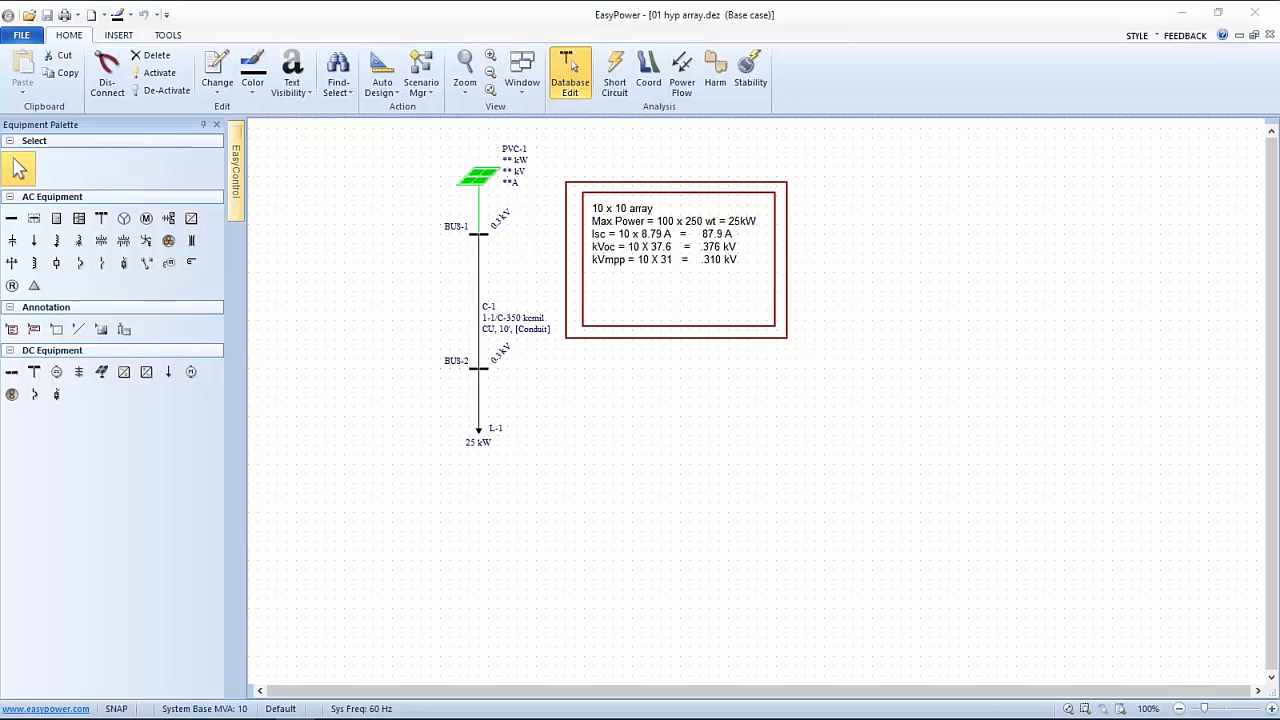
double_click(467, 168)
left_click_drag(0, 189, 293, 122)
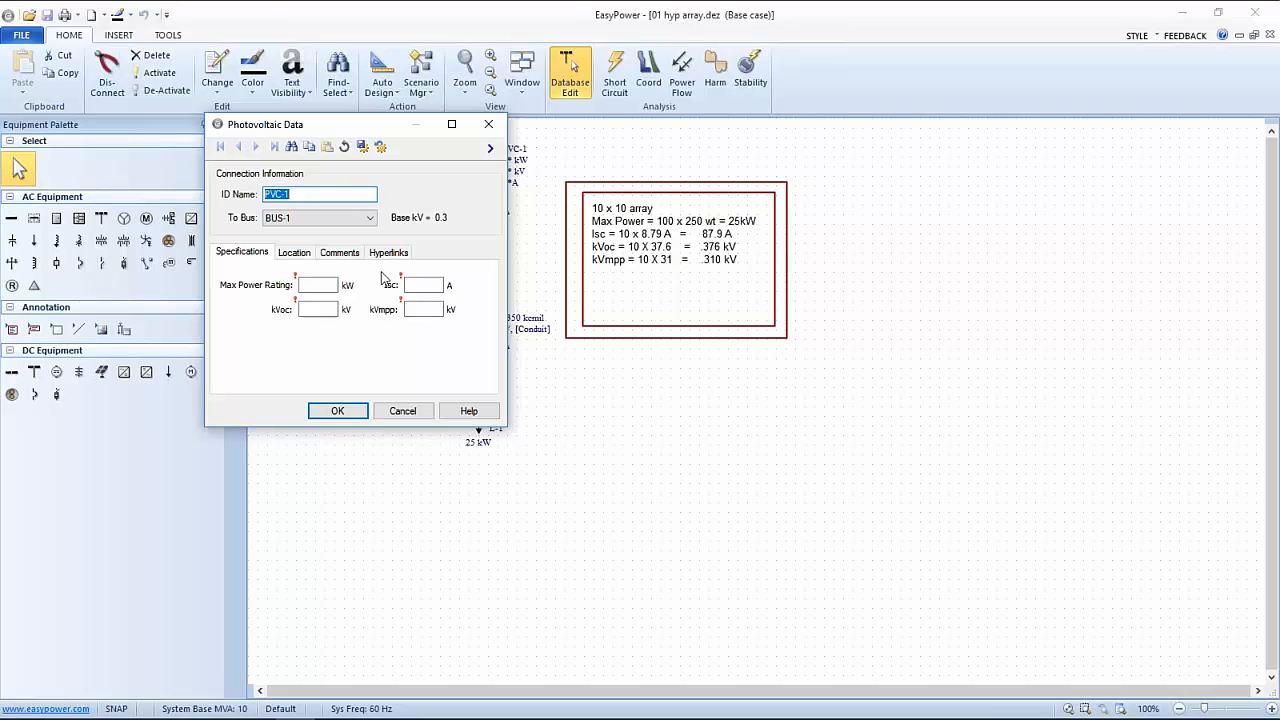
left_click(327, 285)
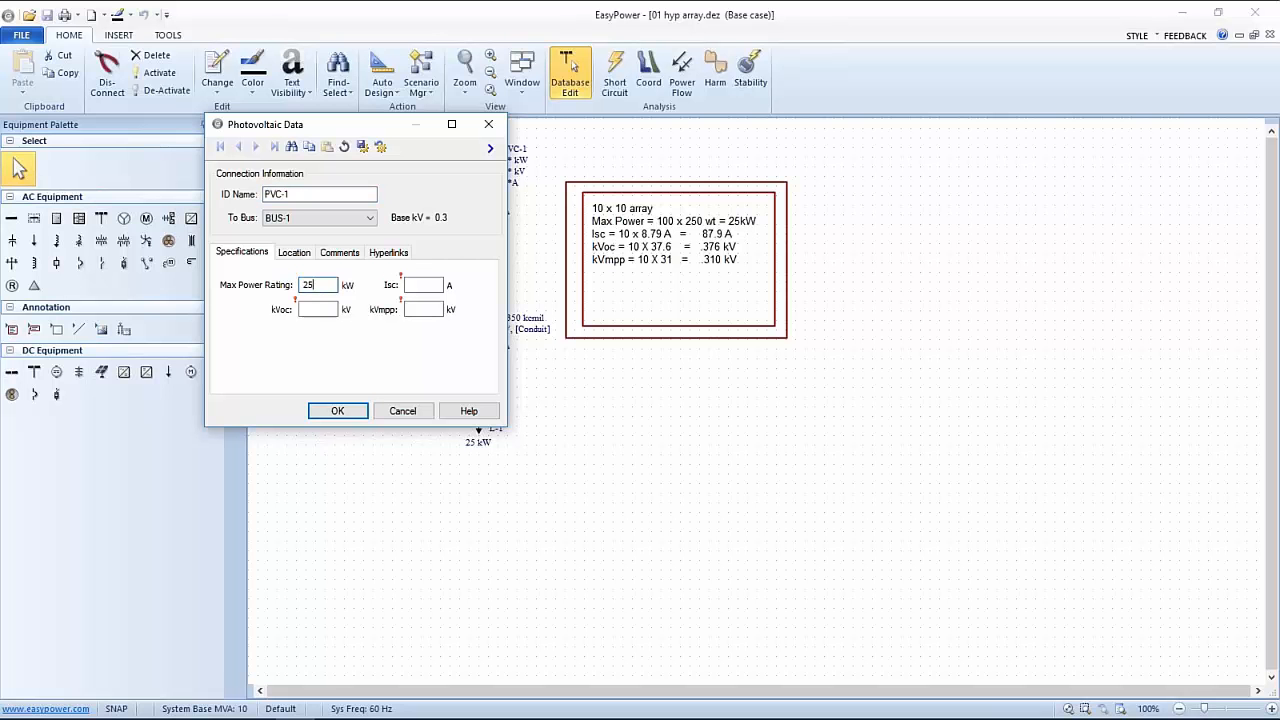
type("25")
key("Tab")
left_click(327, 310)
type(".31")
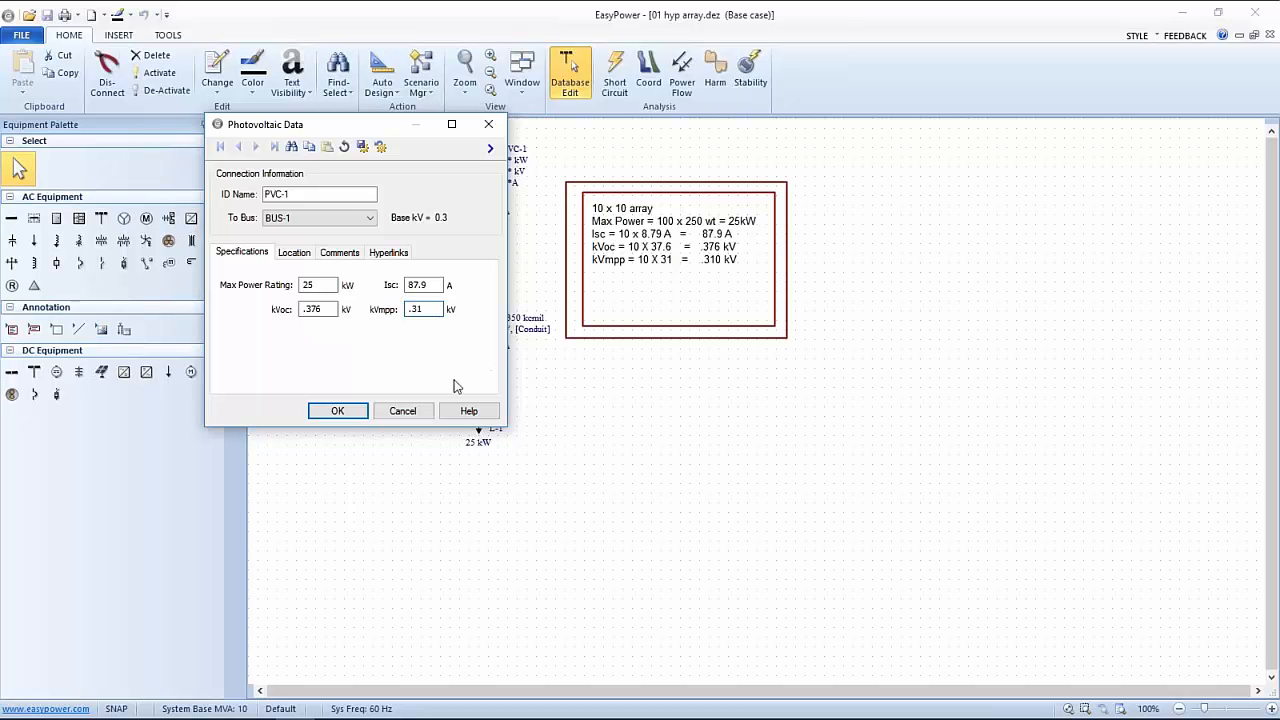
left_click(352, 411)
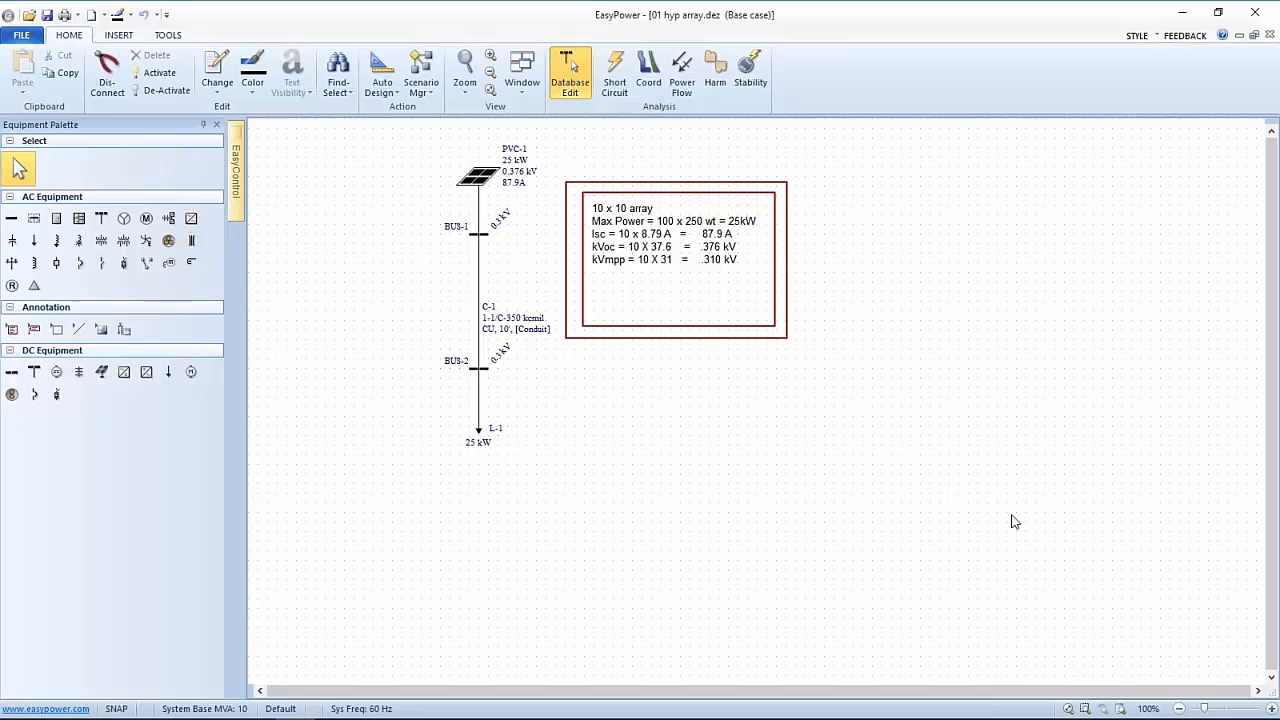
Zoom the one-line to 140% and review cable C-1's data, leaving it unchanged
left_click(1262, 708)
left_click(1269, 708)
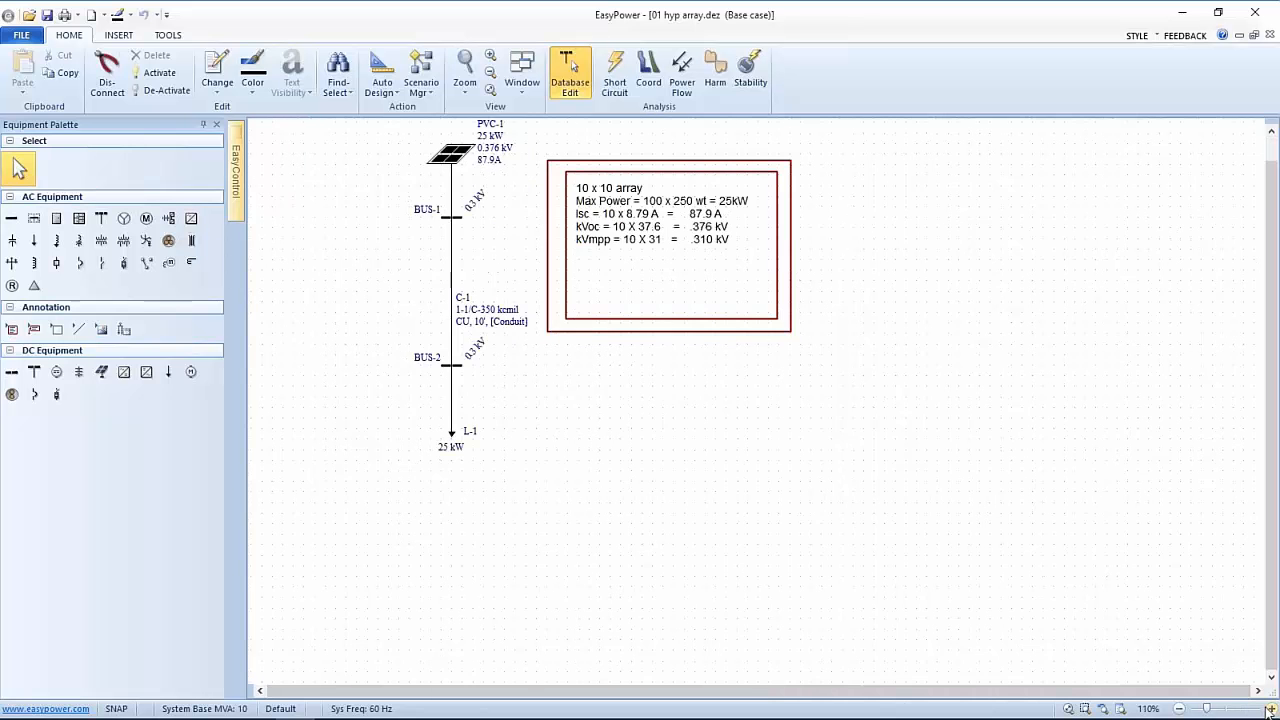
left_click(1269, 708)
left_click(1269, 708)
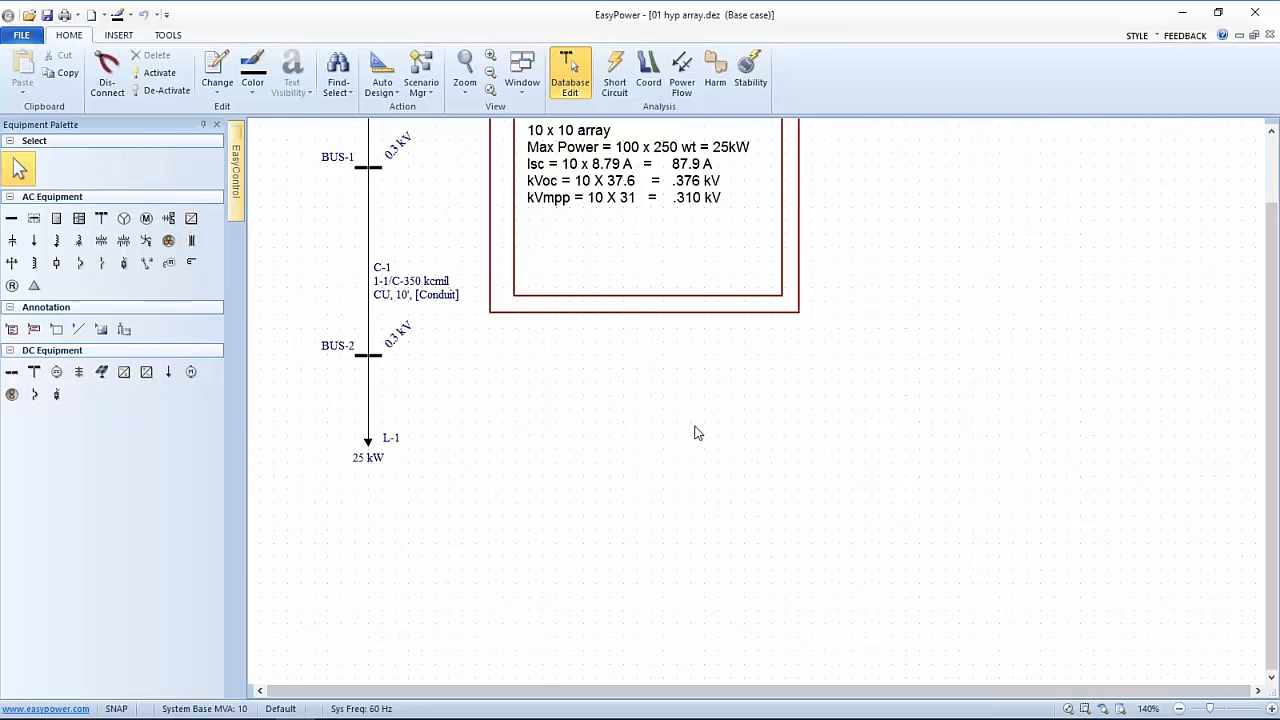
left_click_drag(695, 428, 911, 552)
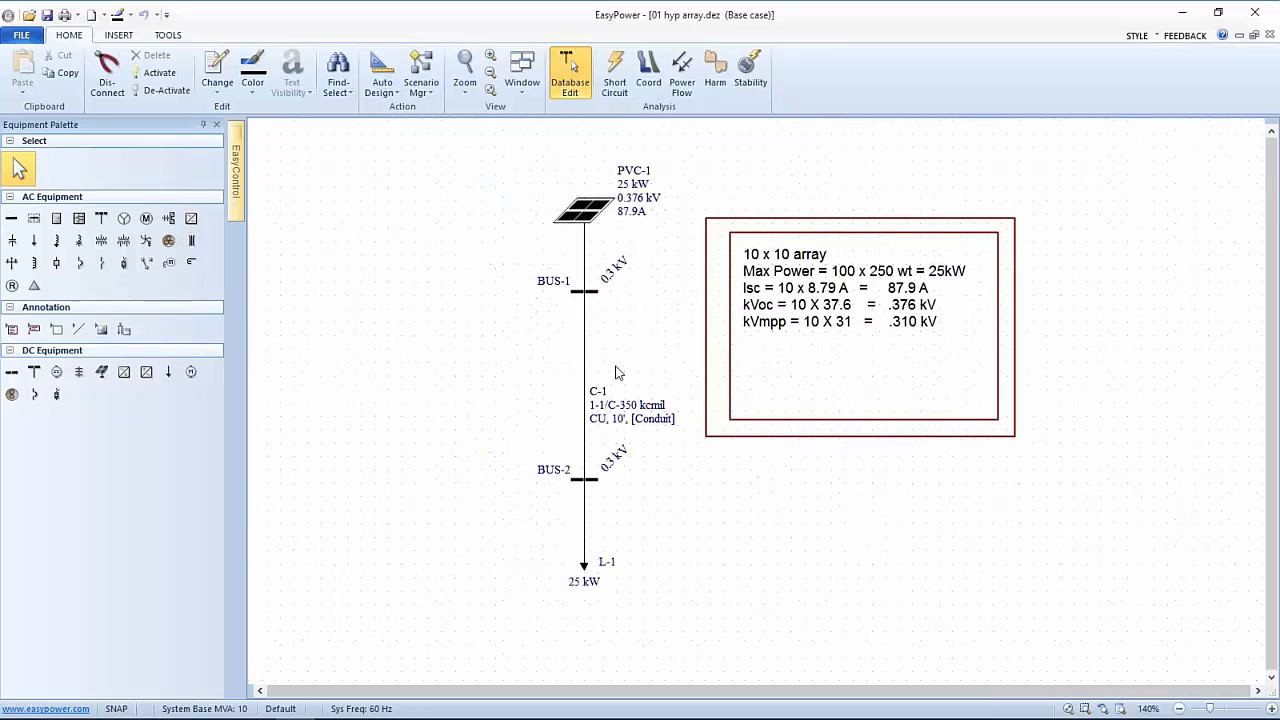
left_click(583, 362)
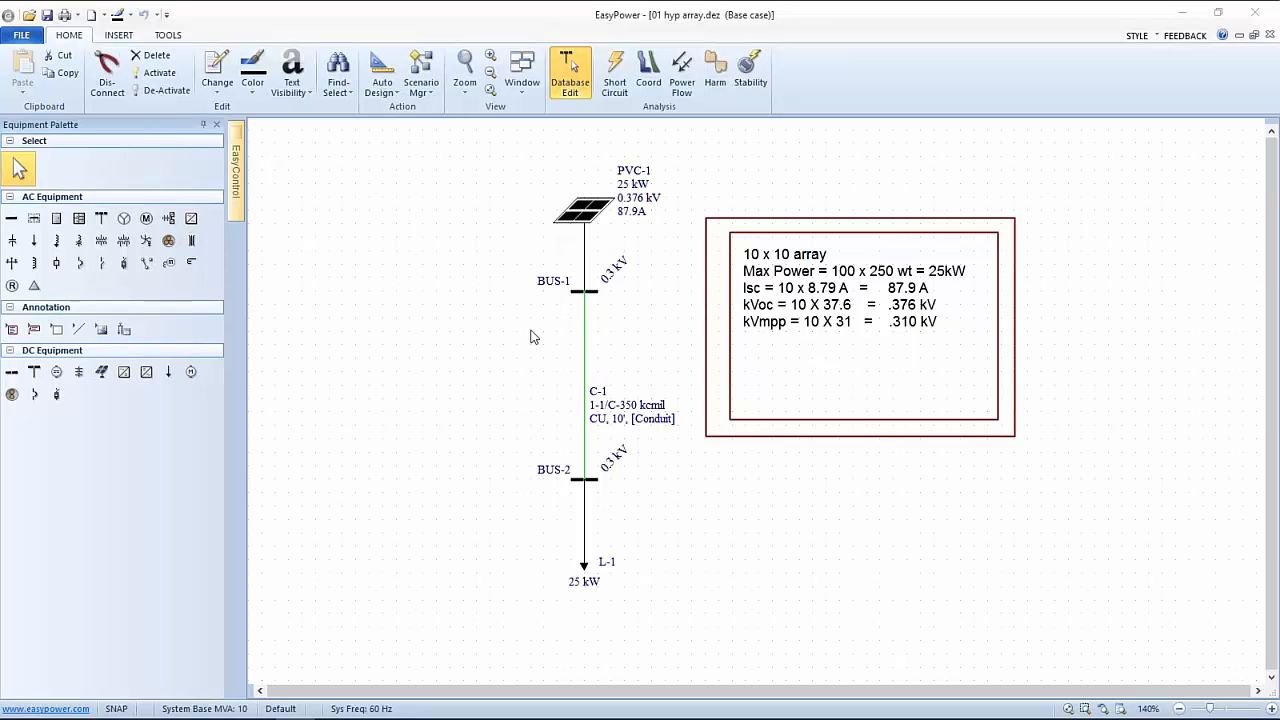
left_click_drag(528, 195, 564, 171)
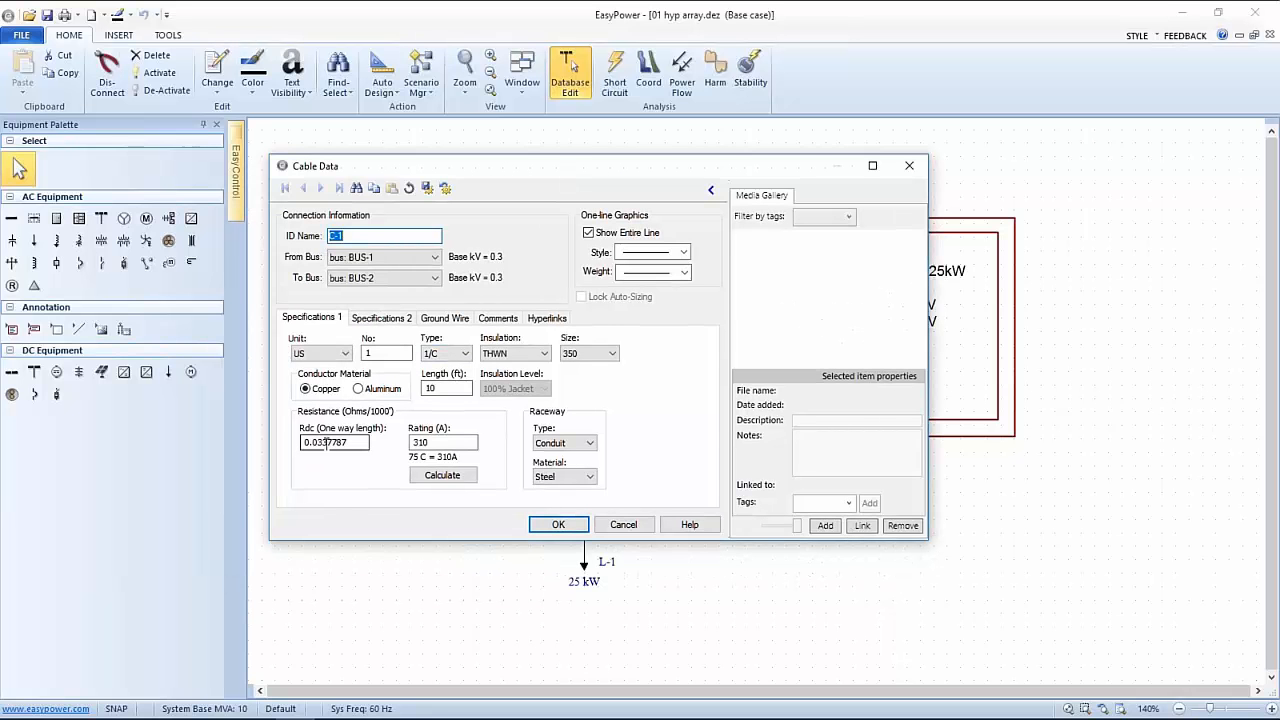
left_click(558, 526)
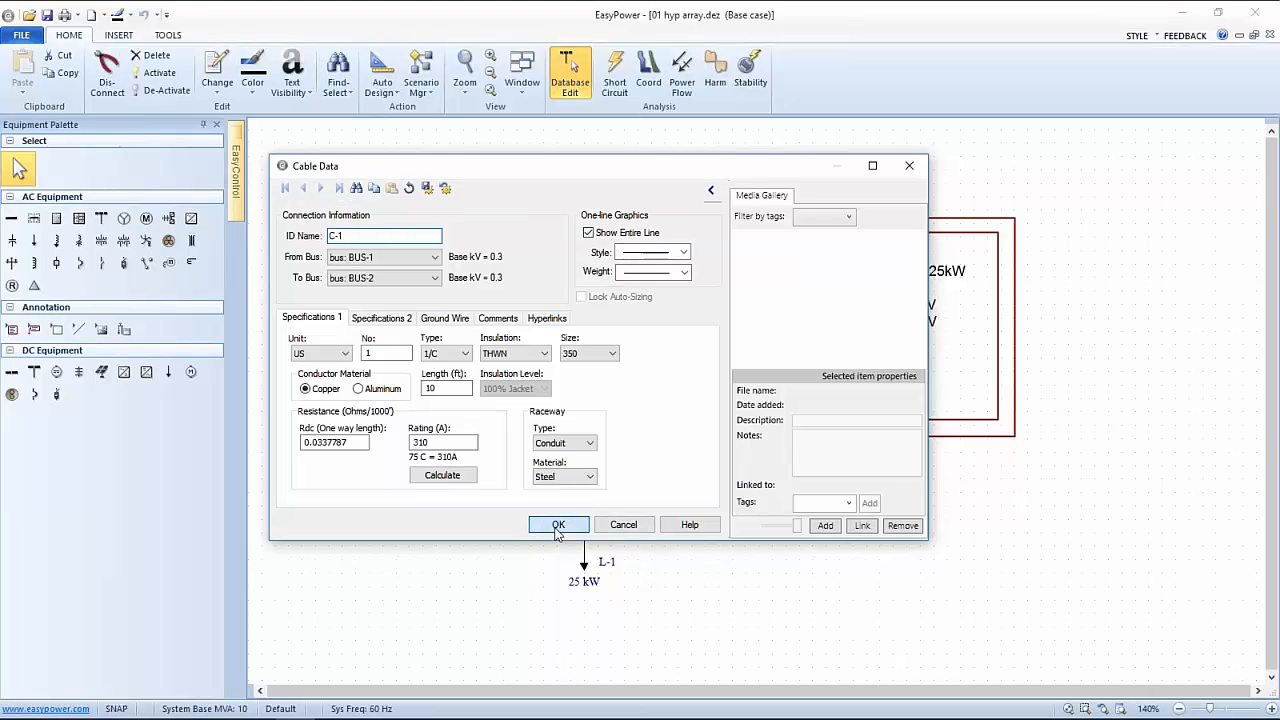
Review load L-1's data (25 kW constant-R on BUS-2) and accept it unchanged
double_click(588, 570)
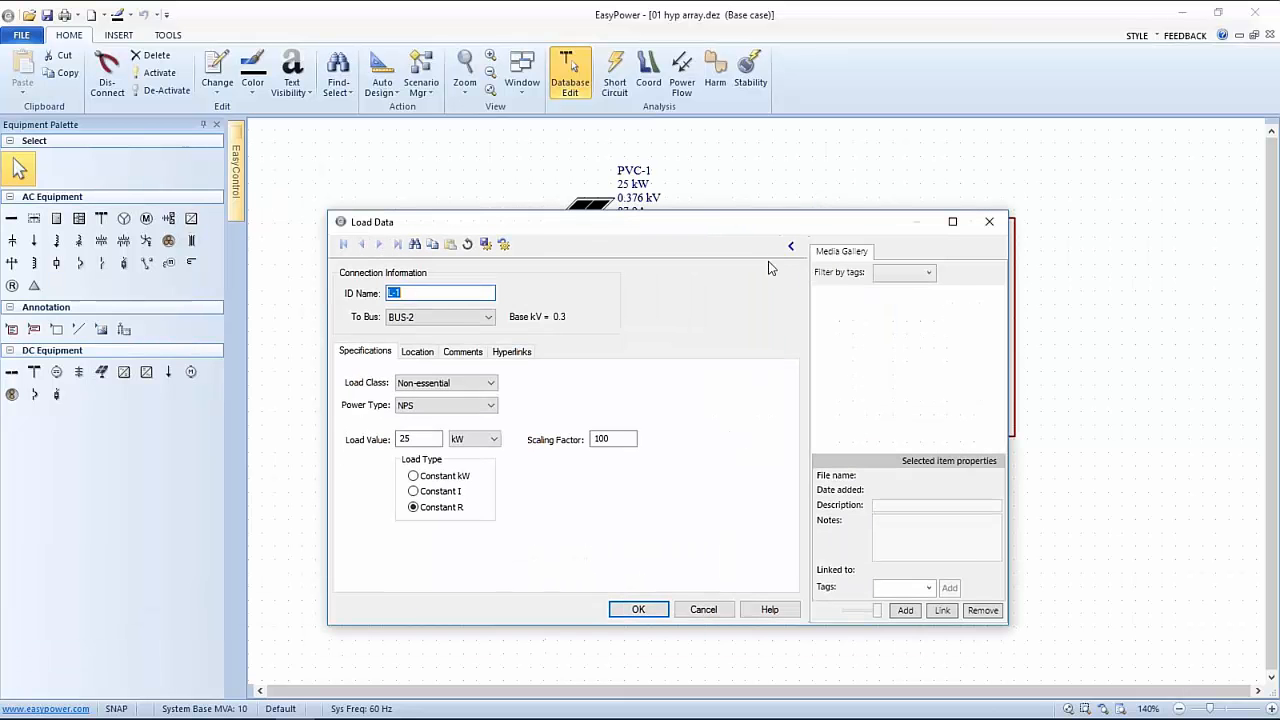
left_click(789, 249)
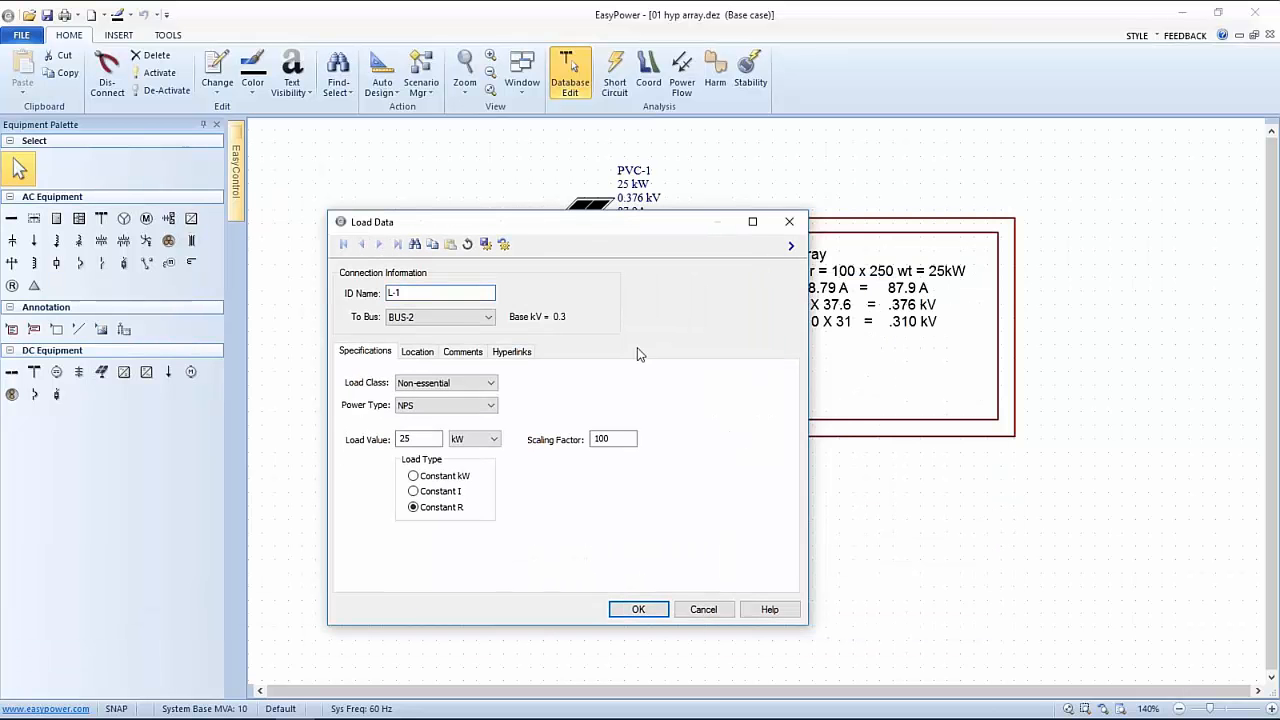
left_click(636, 611)
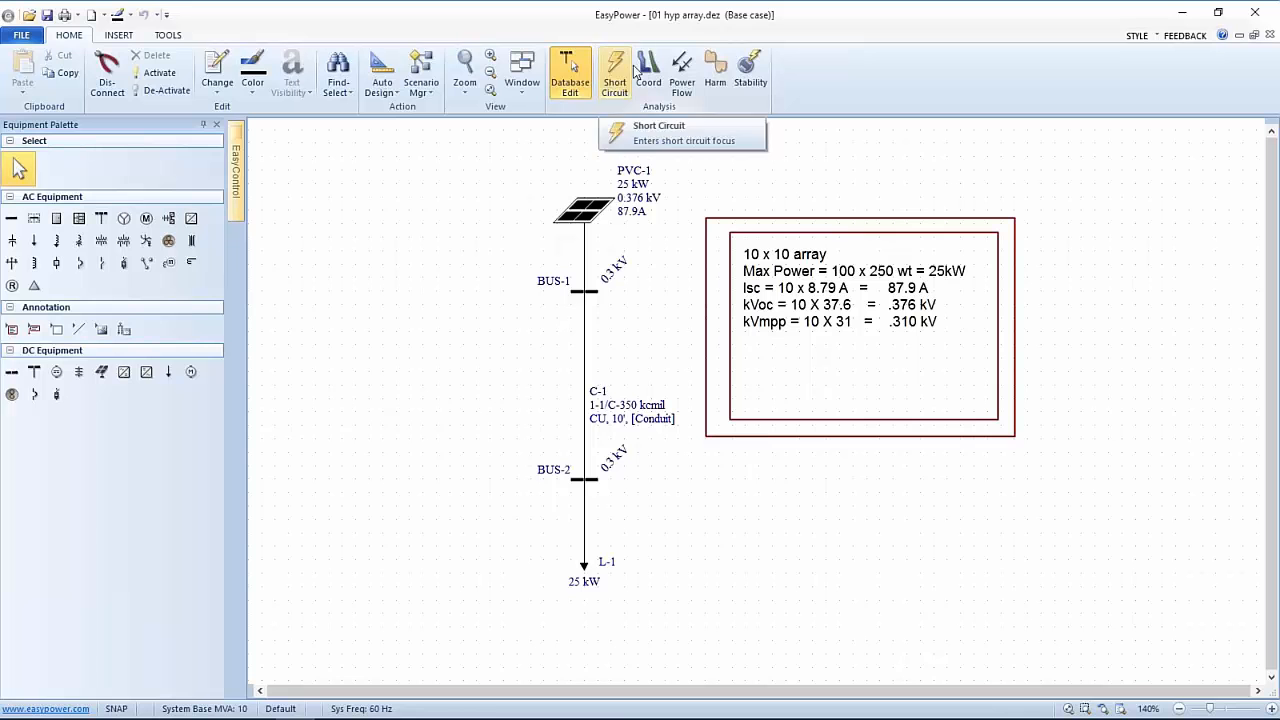
Solve the power flow and display generation and load results in kW and kVAR
left_click(681, 68)
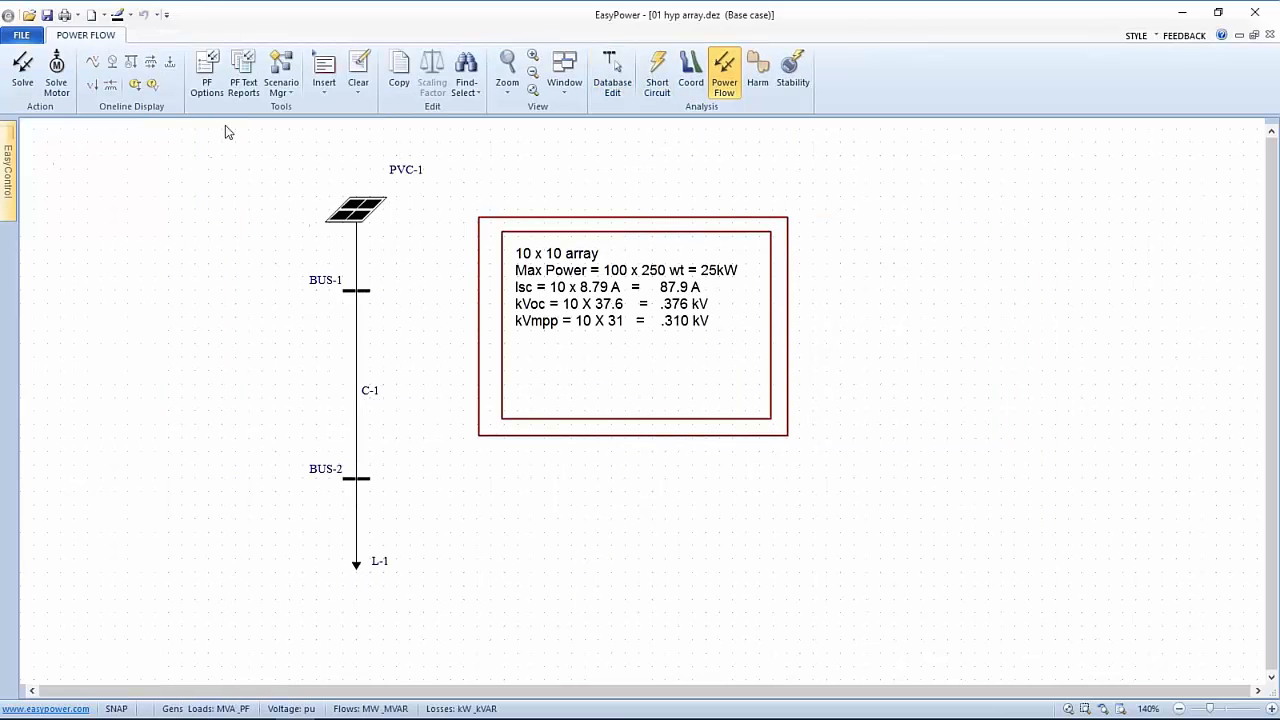
left_click(22, 70)
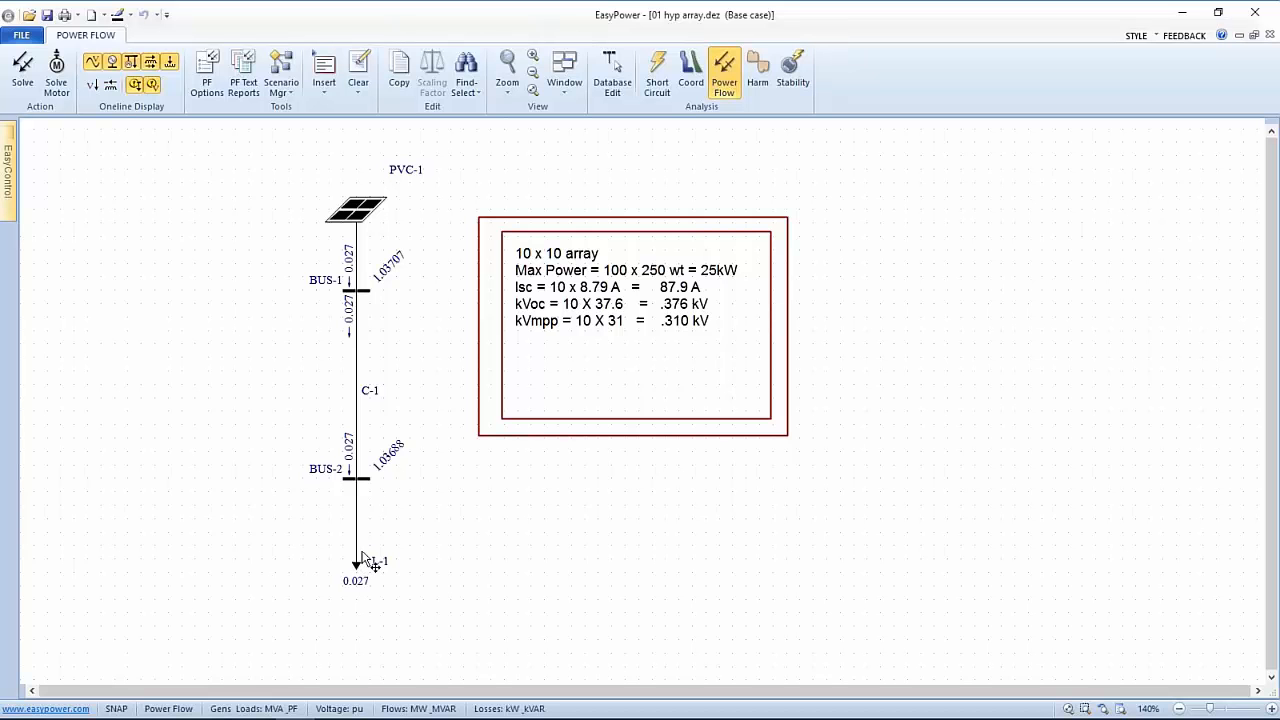
right_click(562, 521)
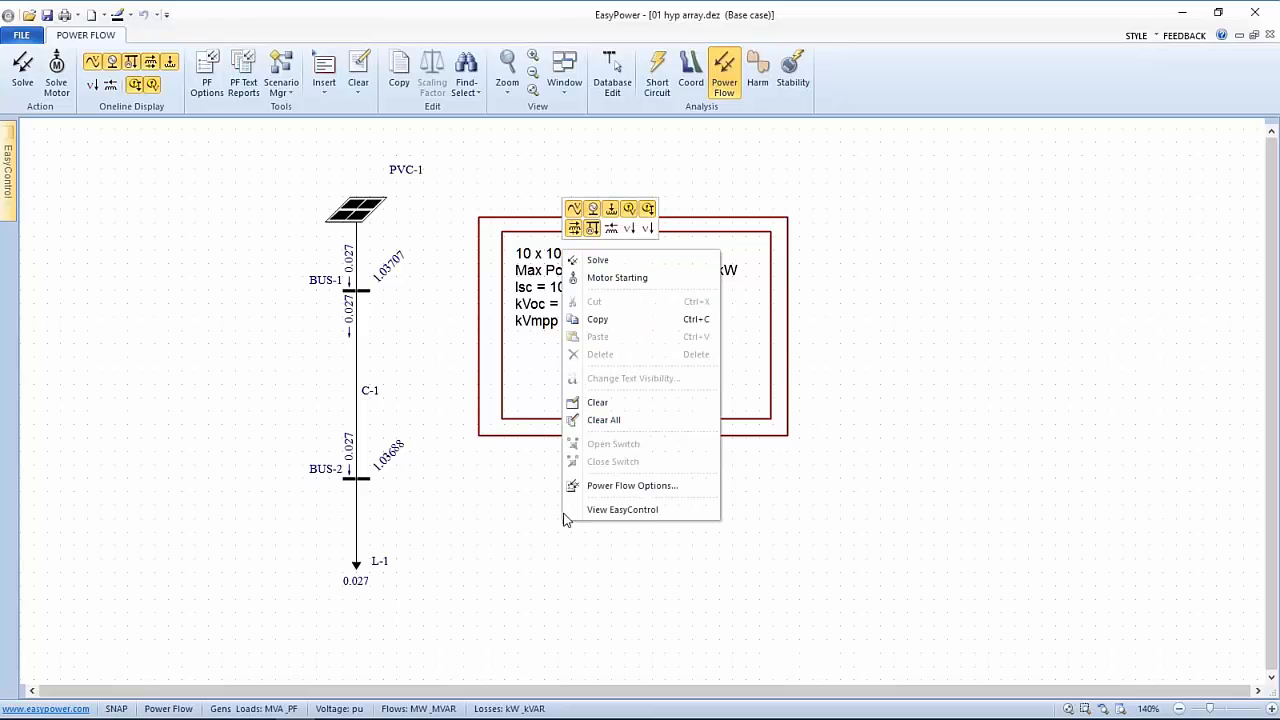
left_click(608, 485)
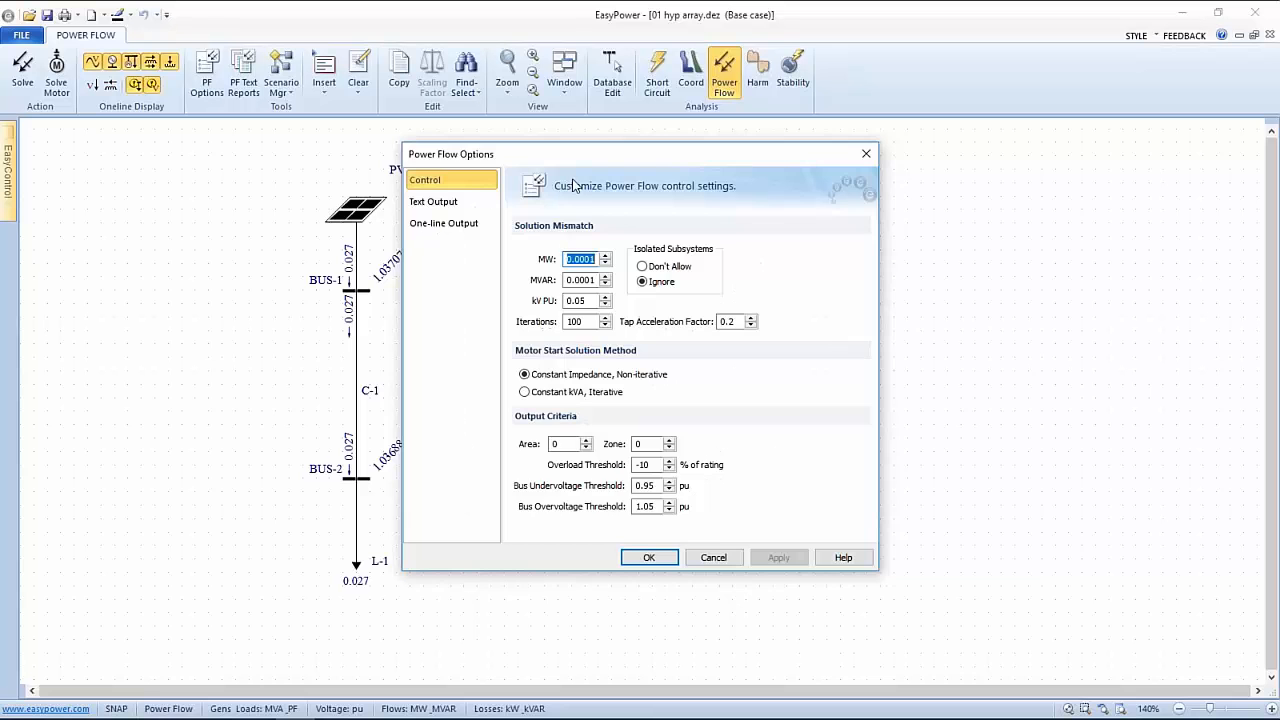
left_click_drag(578, 155, 796, 148)
left_click(662, 216)
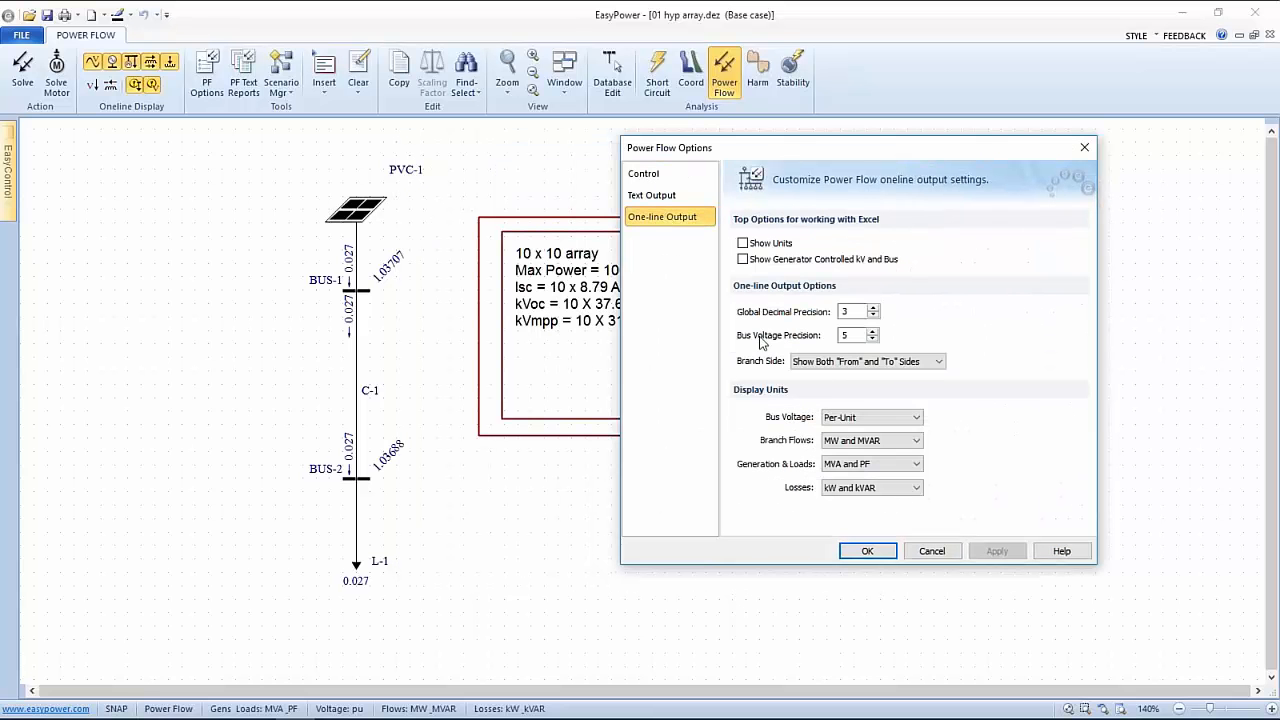
left_click(913, 465)
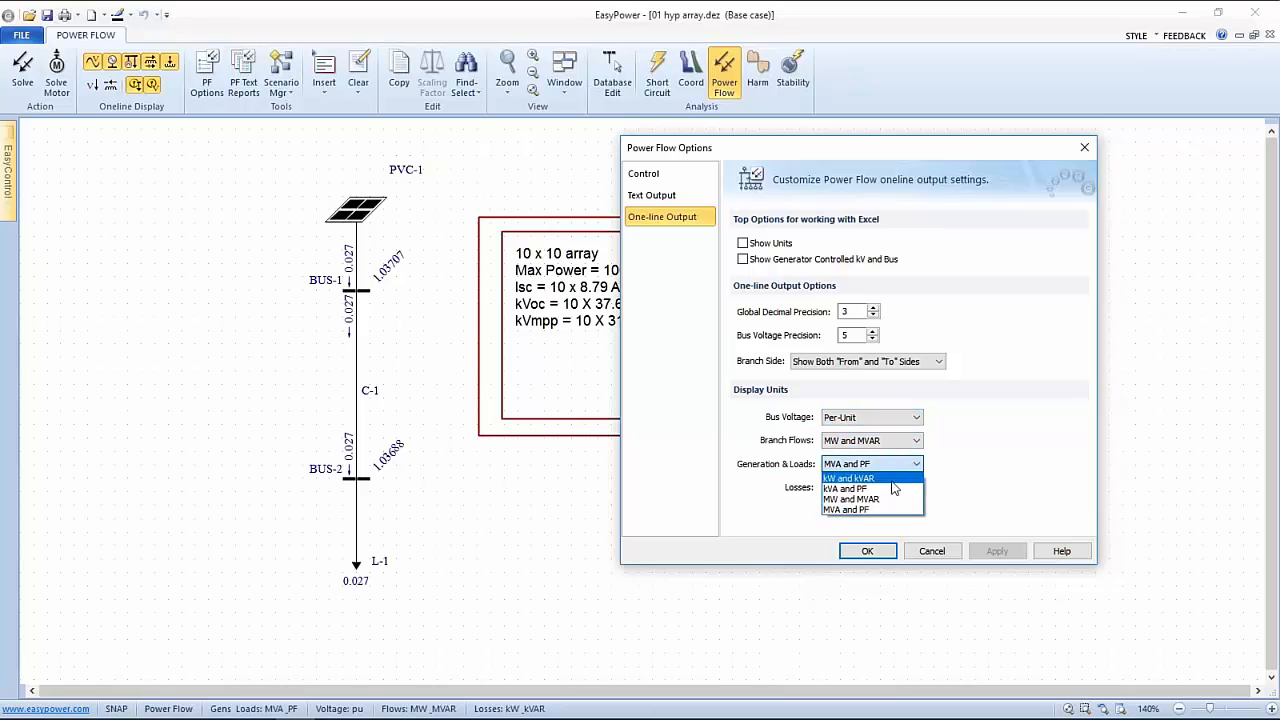
left_click(852, 478)
left_click(995, 551)
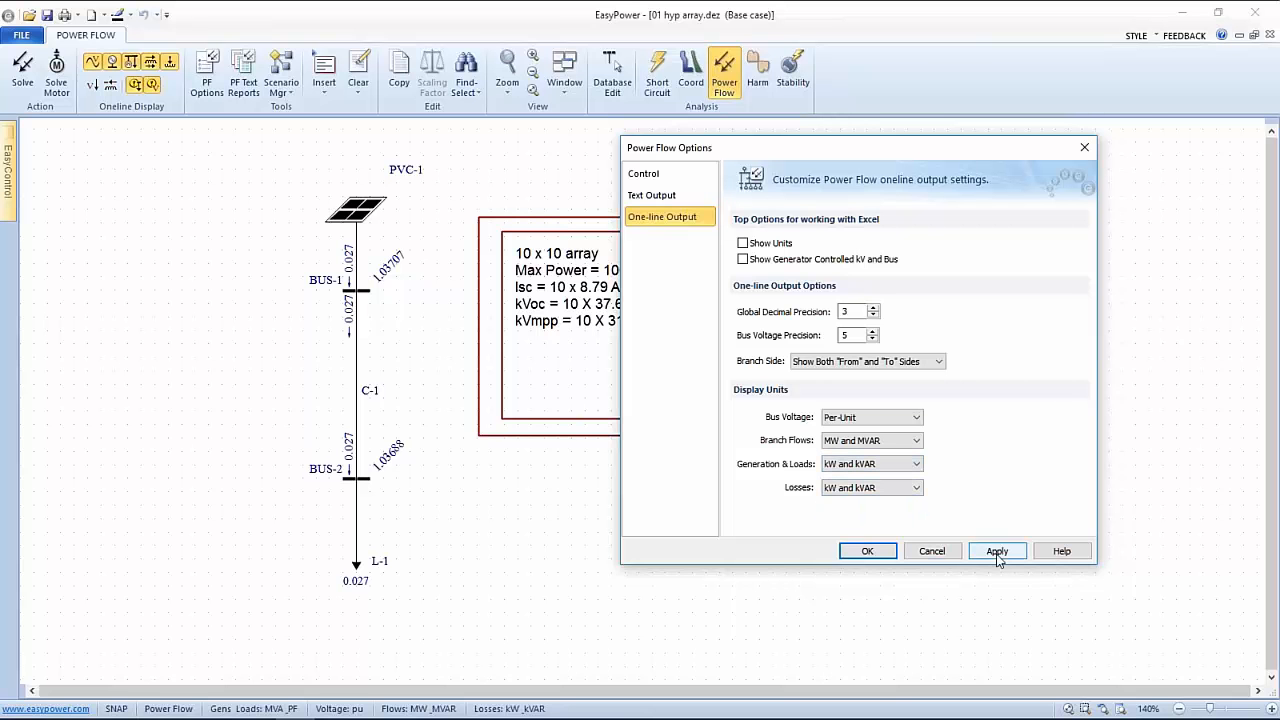
left_click(858, 551)
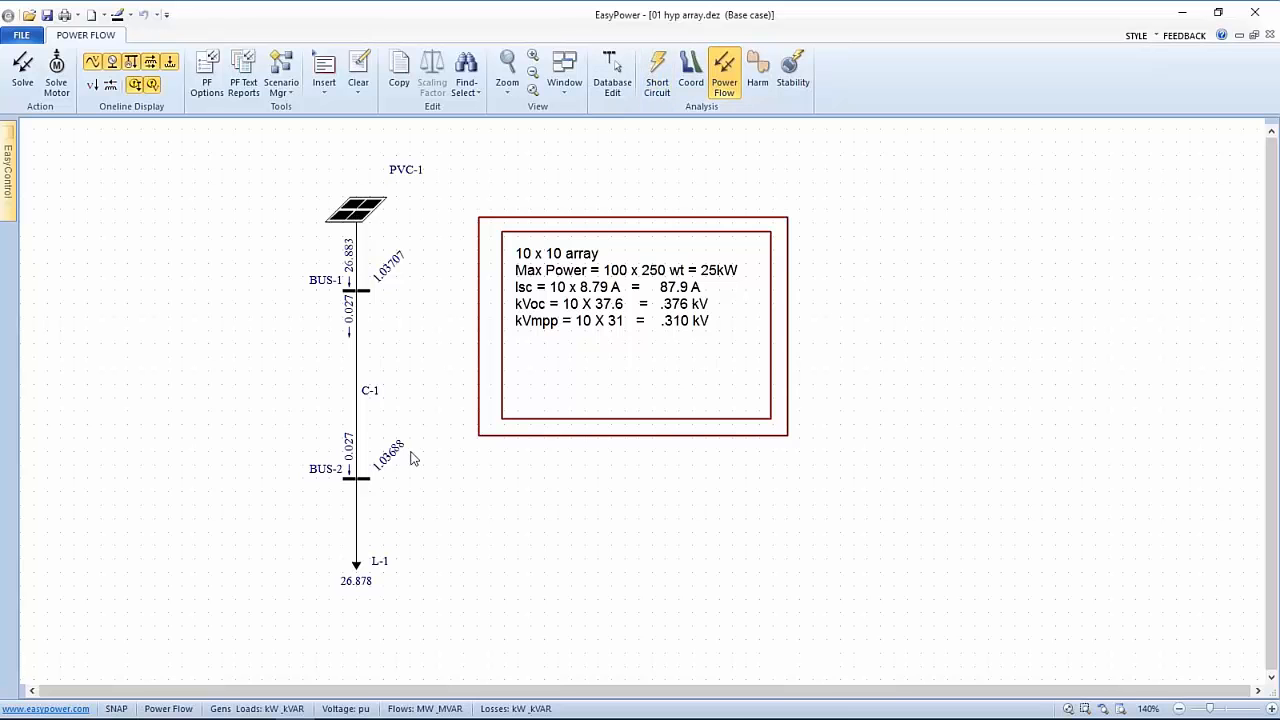
Fault all buses in short-circuit mode, giving 0.09 kA at BUS-1 and BUS-2
left_click(655, 70)
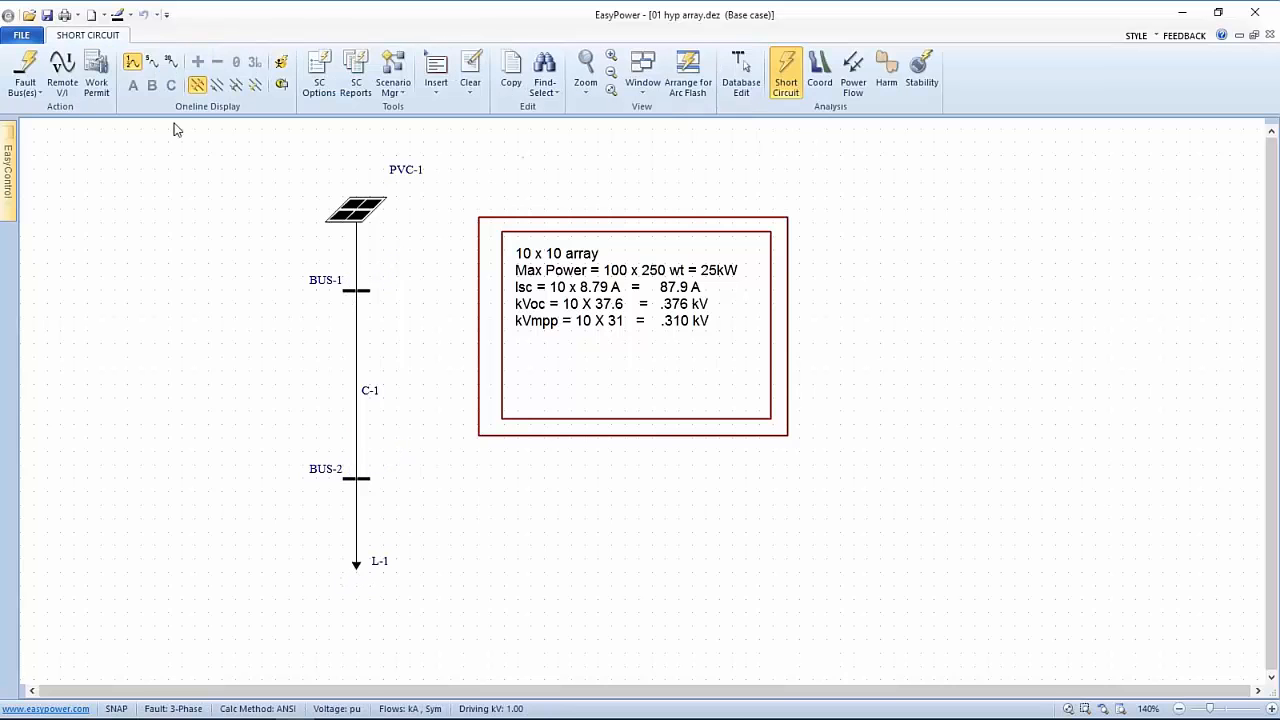
left_click(22, 66)
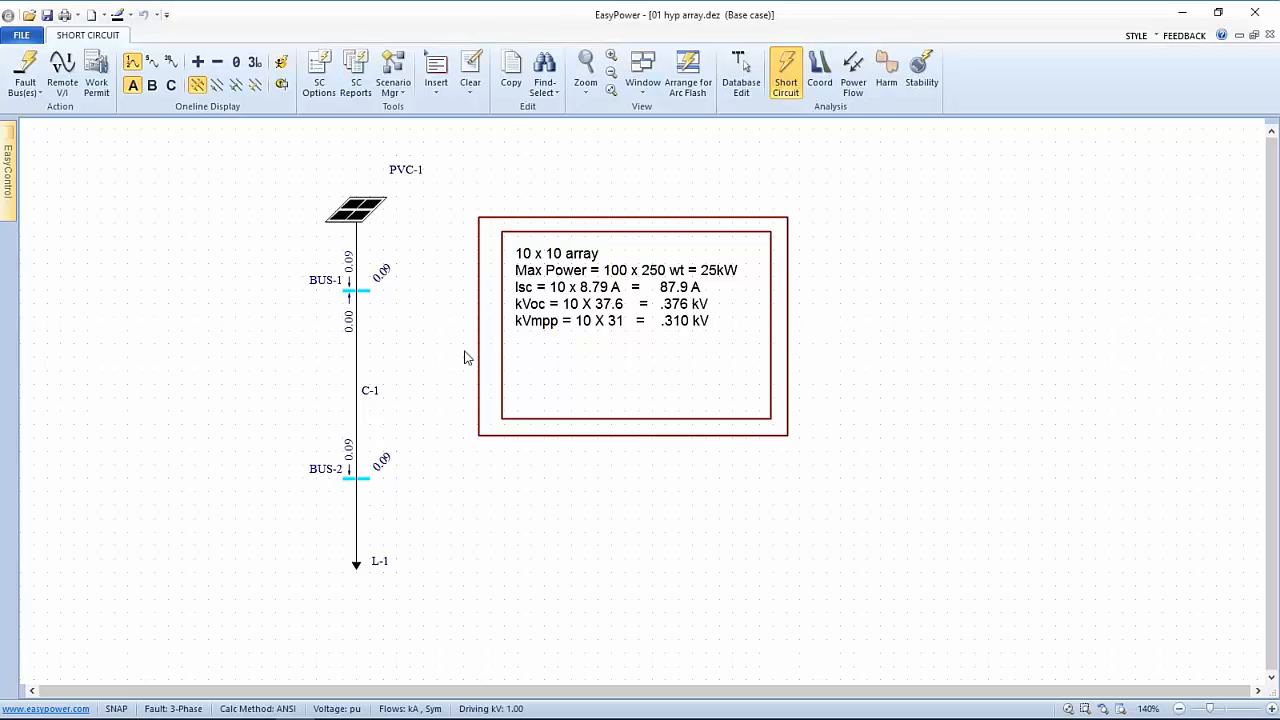
left_click_drag(465, 357, 621, 320)
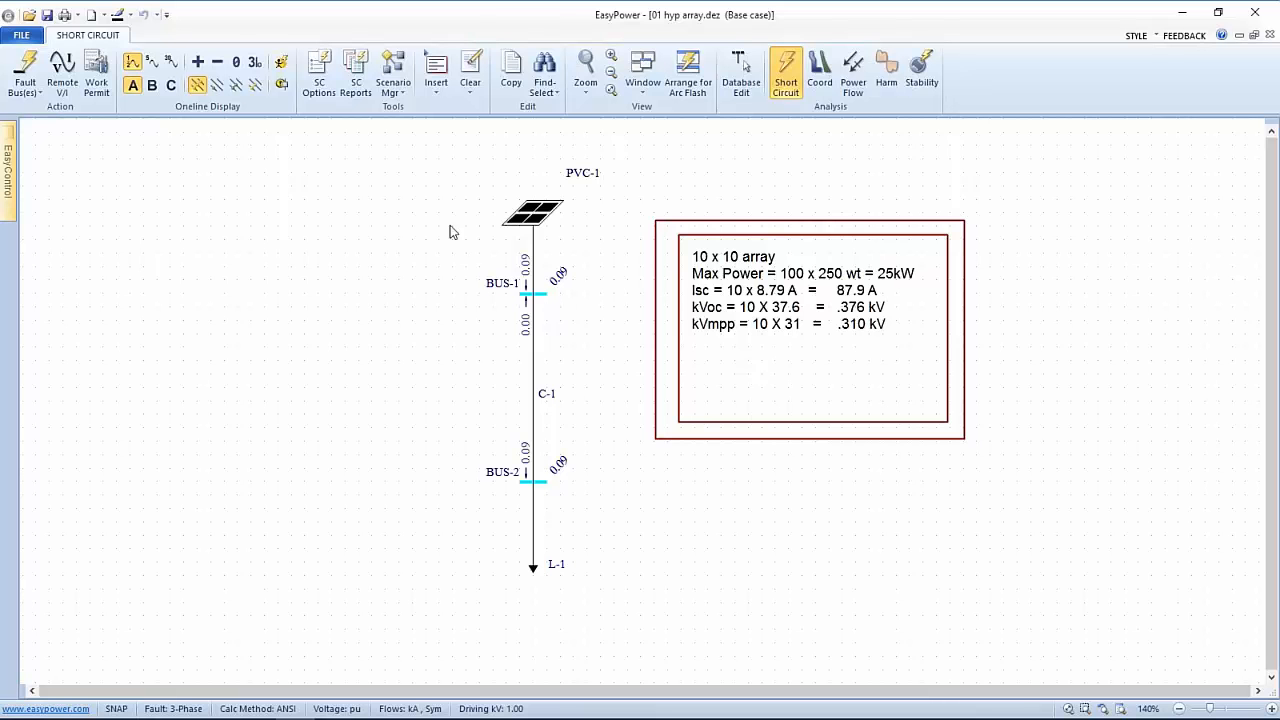
Open the Photovoltaic.dez one-line from the Samples folder
left_click(22, 36)
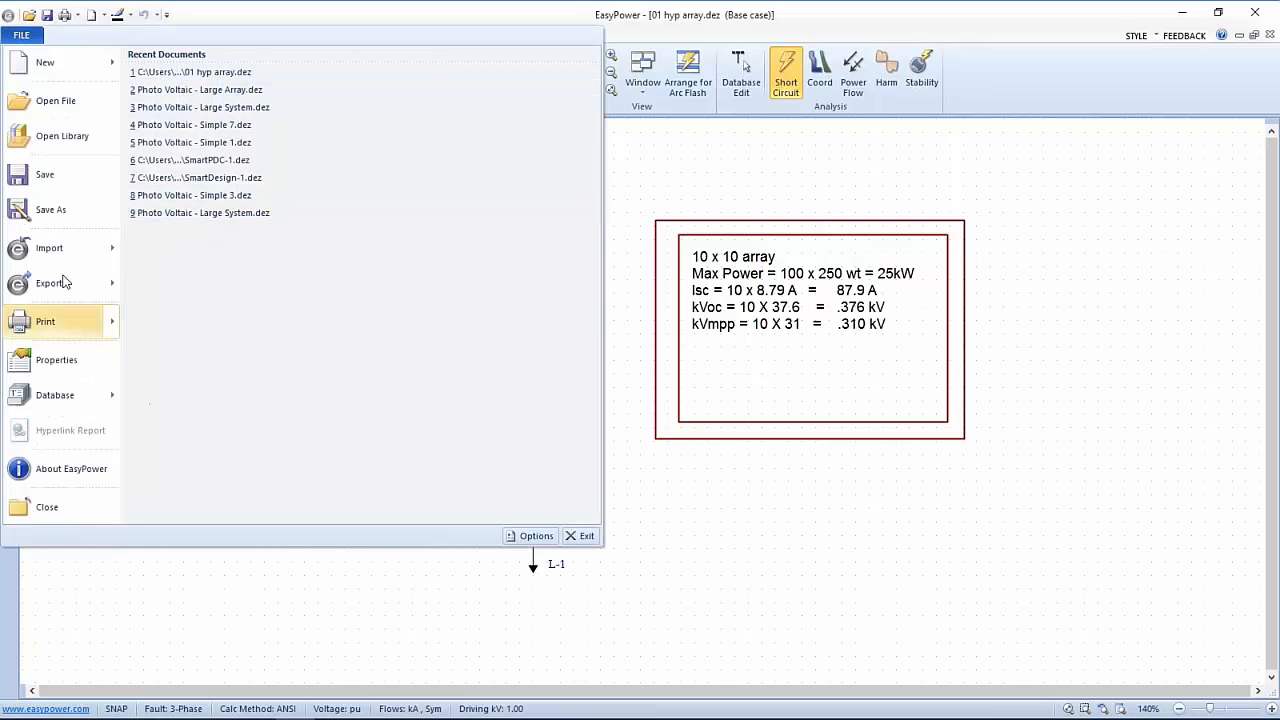
left_click(43, 106)
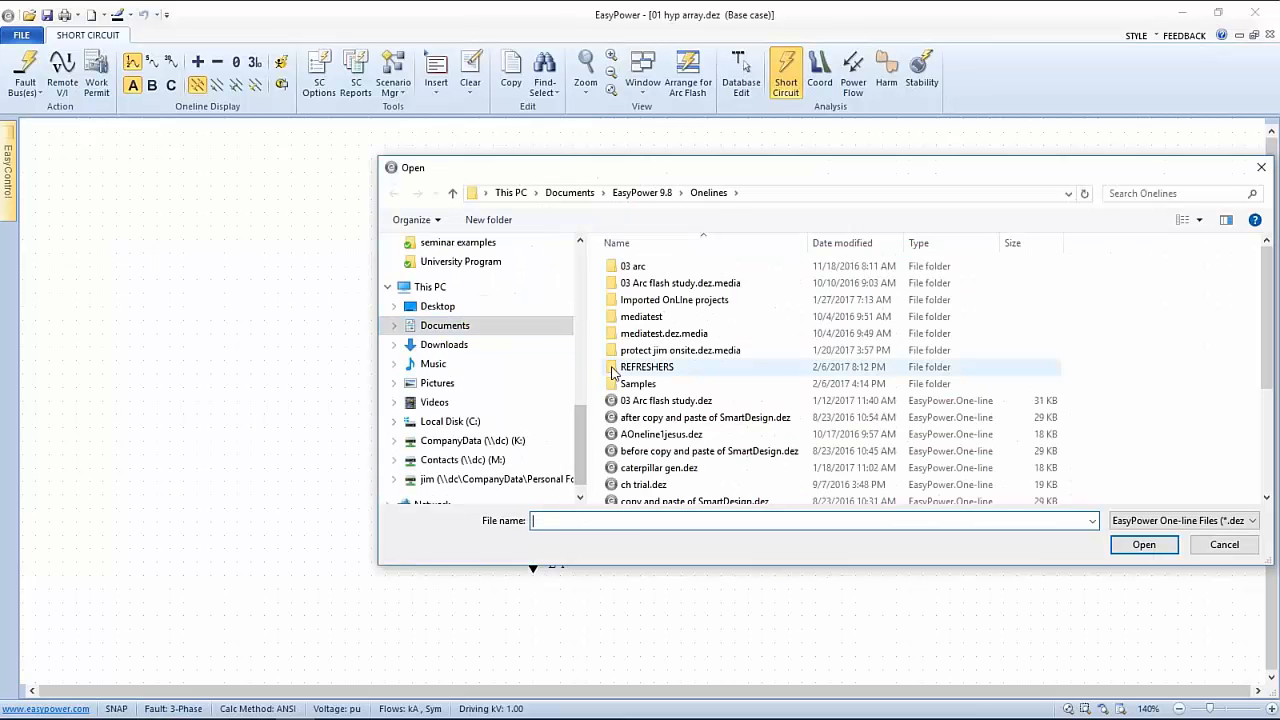
double_click(616, 383)
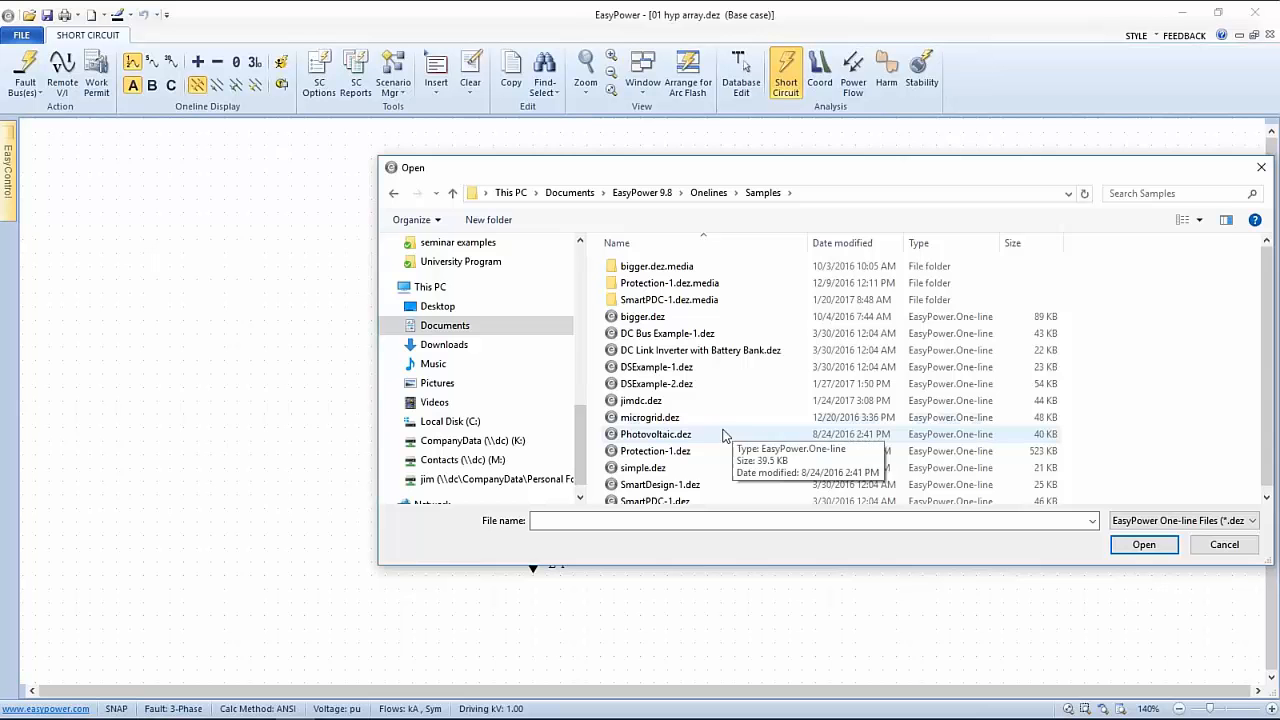
left_click(652, 436)
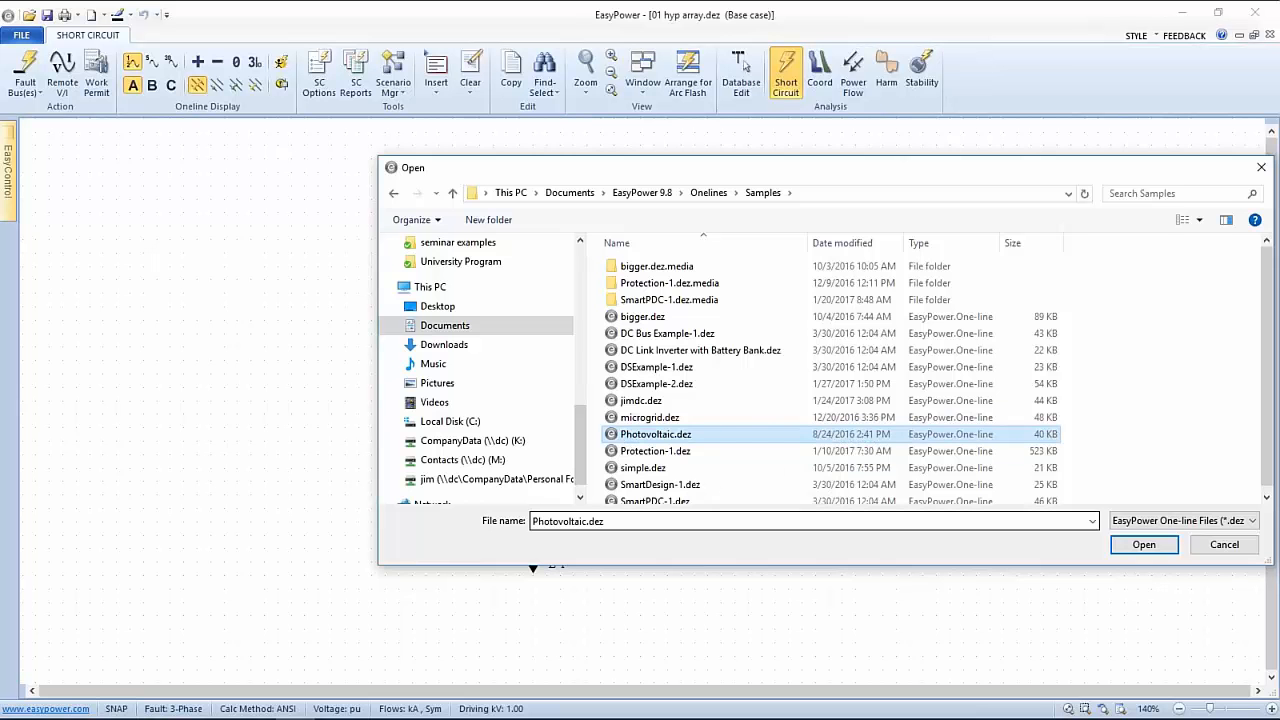
left_click(1157, 551)
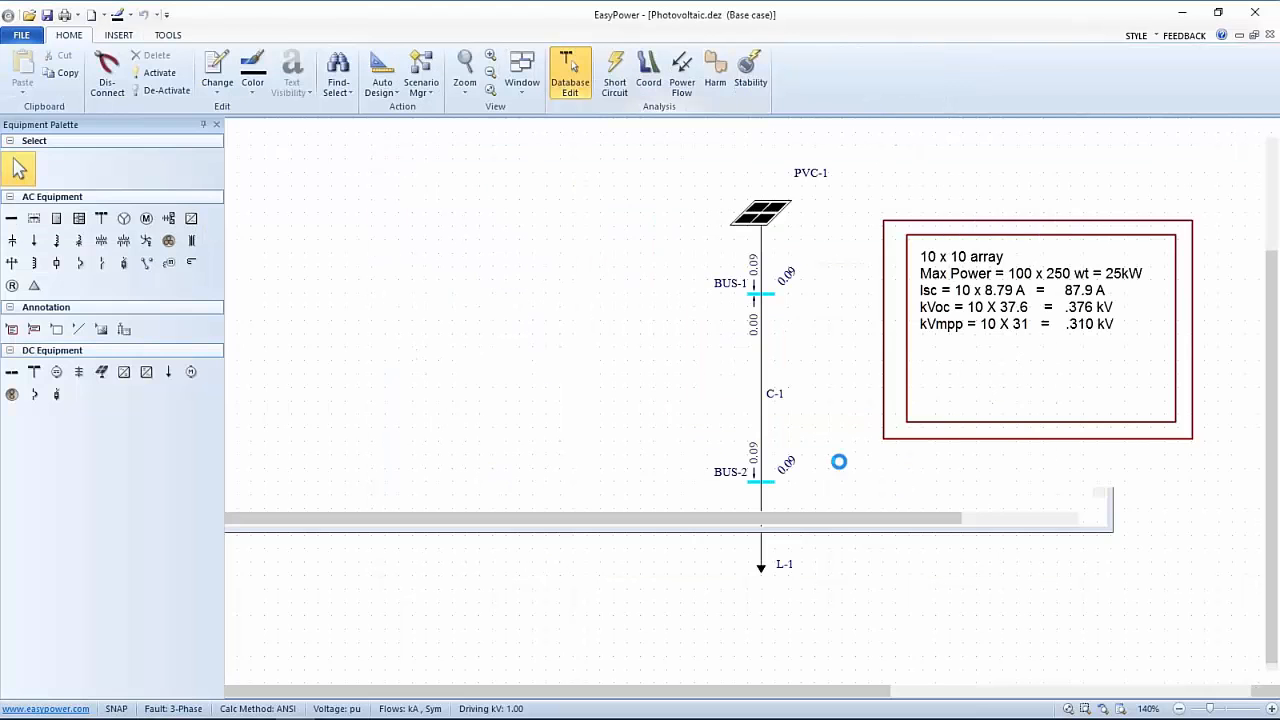
Fault all buses in the PV sample, showing 0.534 kA at DC BUS and 0.067 kA per string
scroll(921, 440, "down", 5)
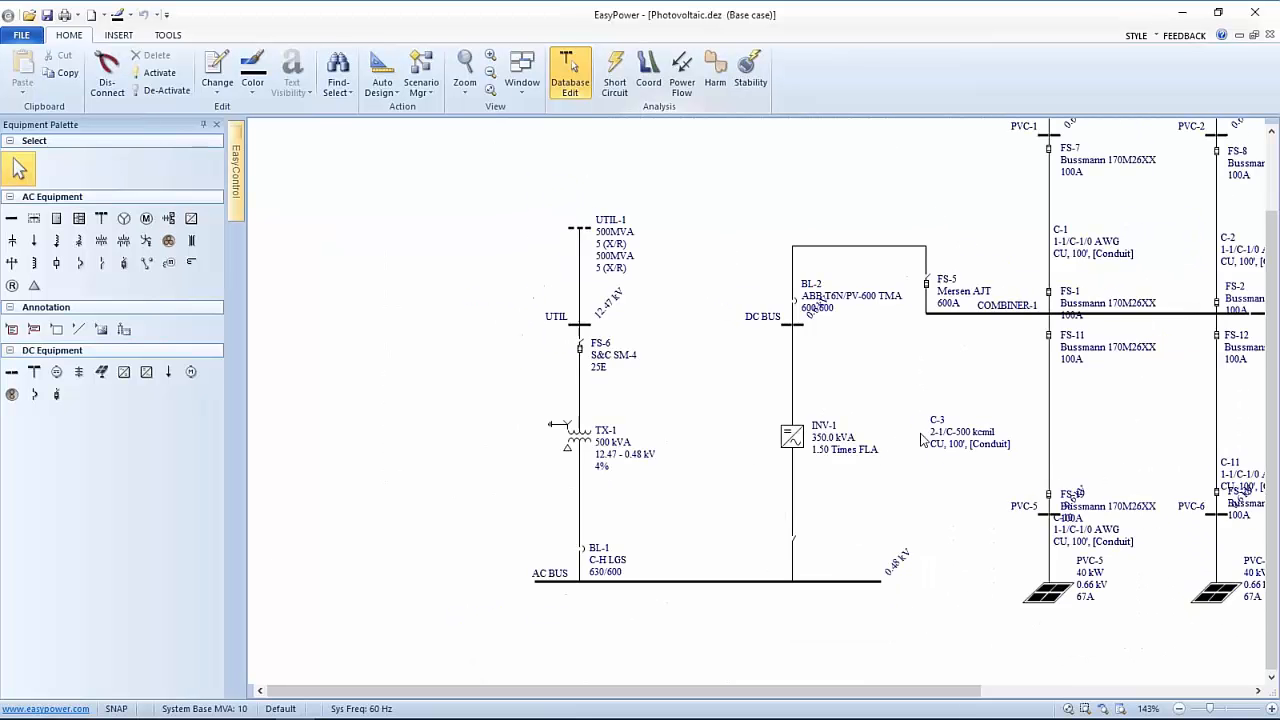
left_click_drag(937, 395, 643, 427)
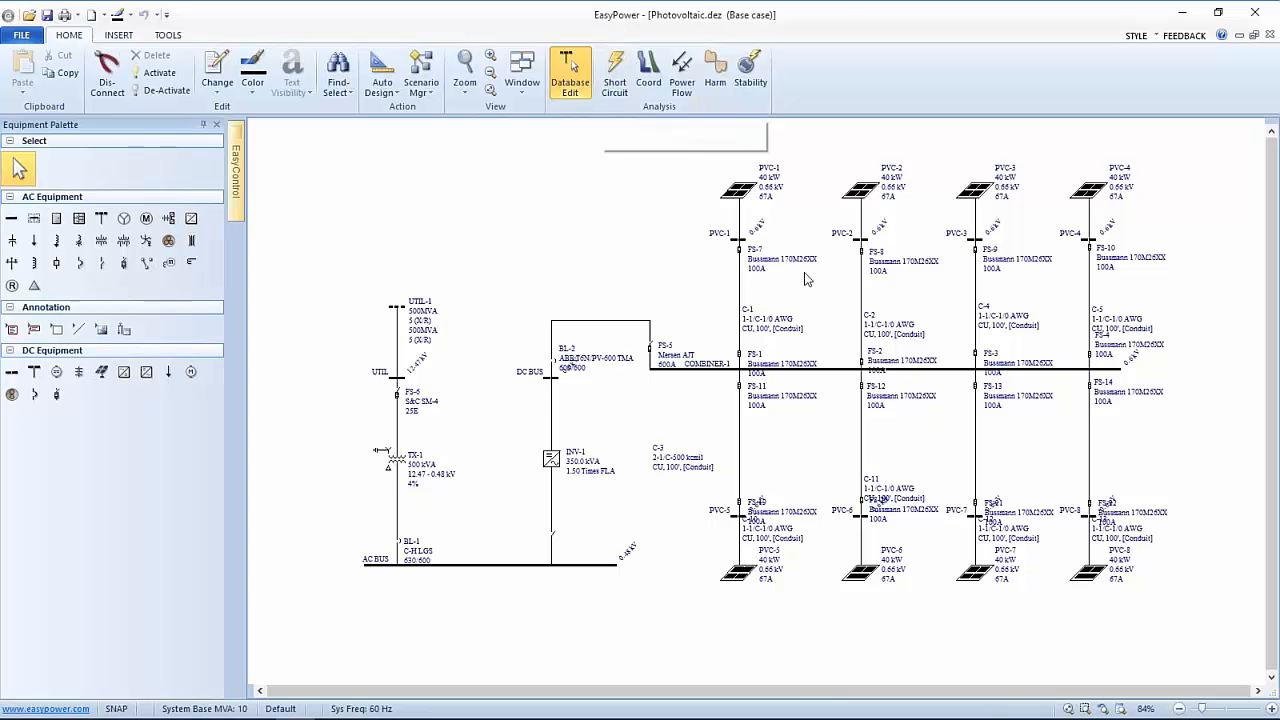
scroll(830, 298, "up", 1)
scroll(785, 198, "up", 1)
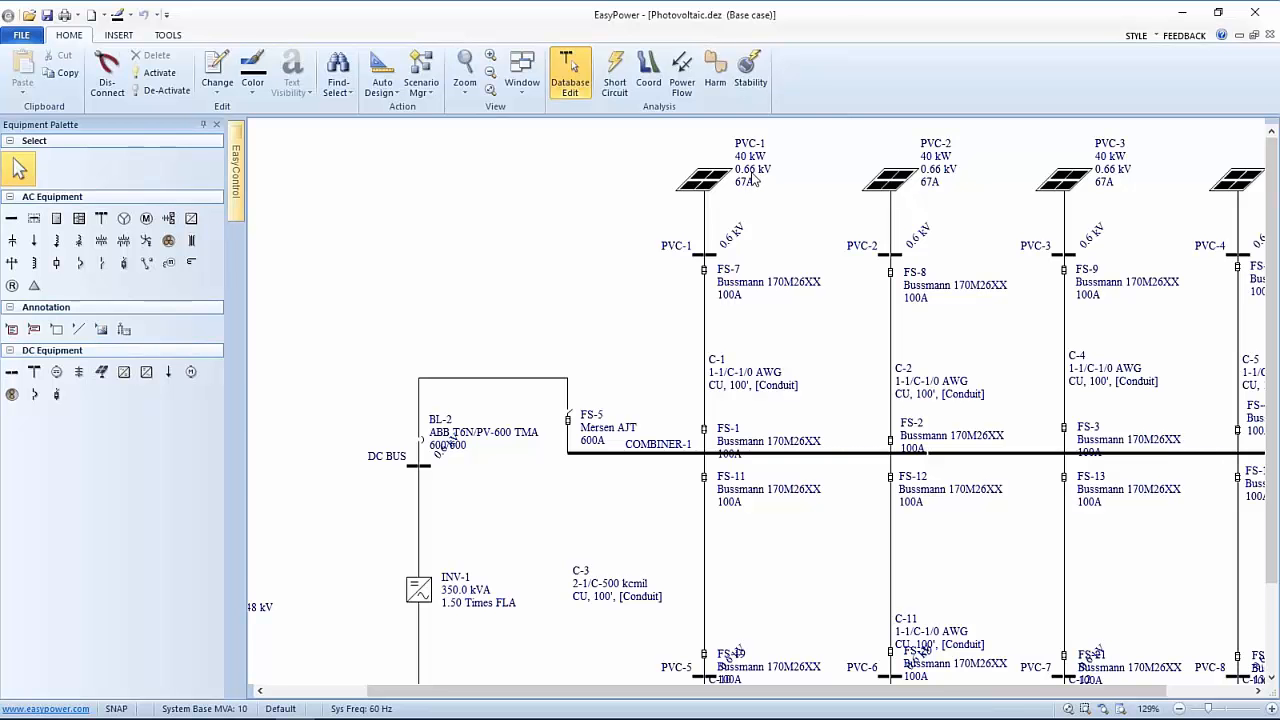
scroll(617, 232, "down", 1)
scroll(617, 232, "down", 1)
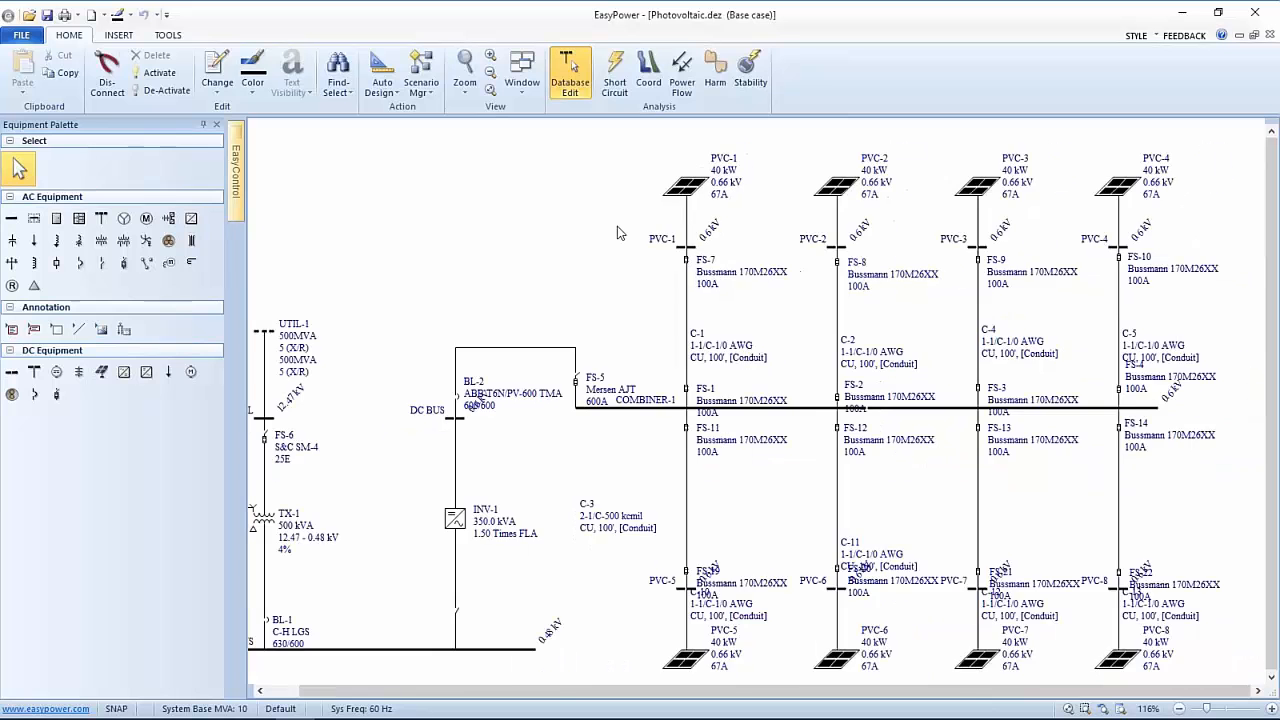
left_click(614, 70)
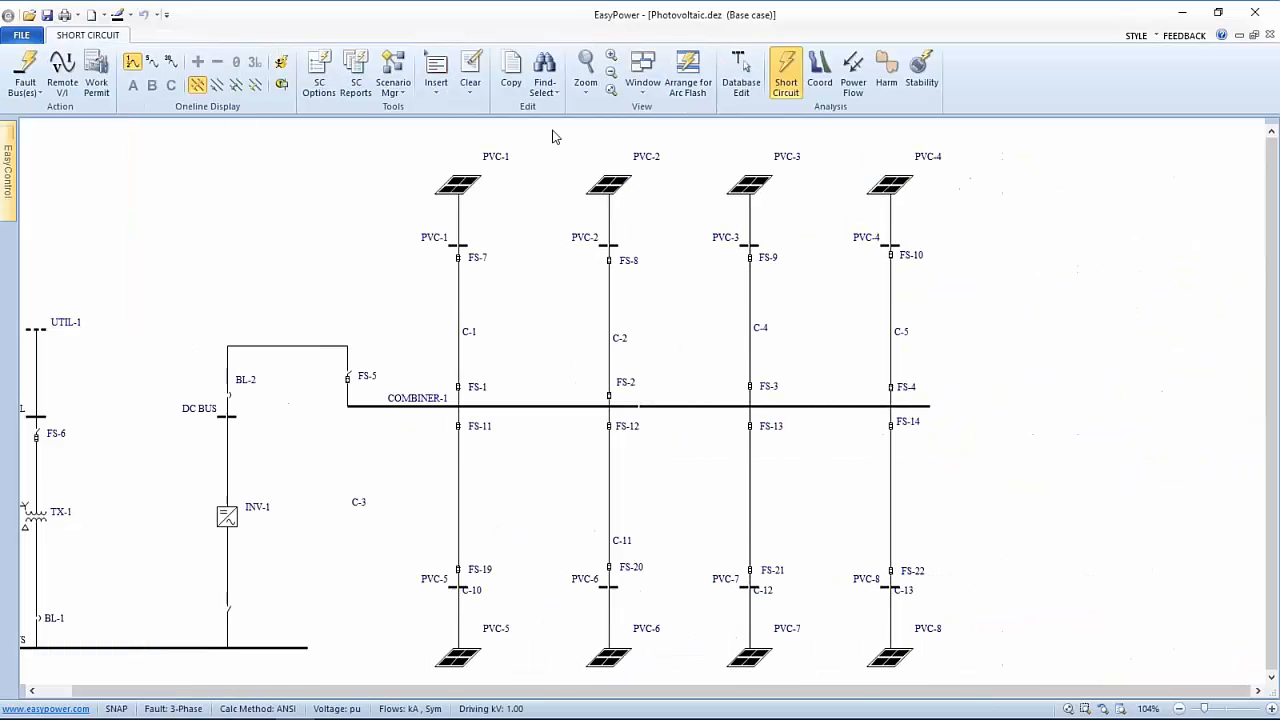
left_click(27, 70)
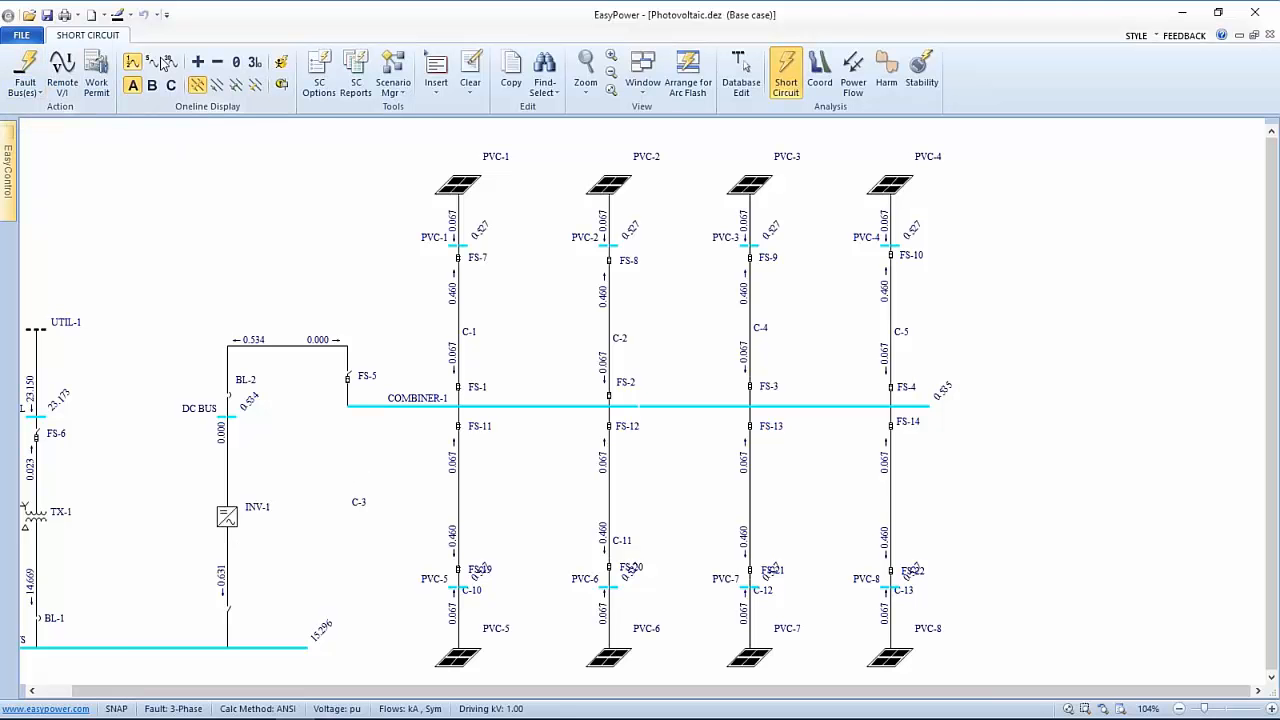
Show arc-flash boundaries and incident energy per bus and tile the Arc Flash Hazard Report below
left_click(281, 62)
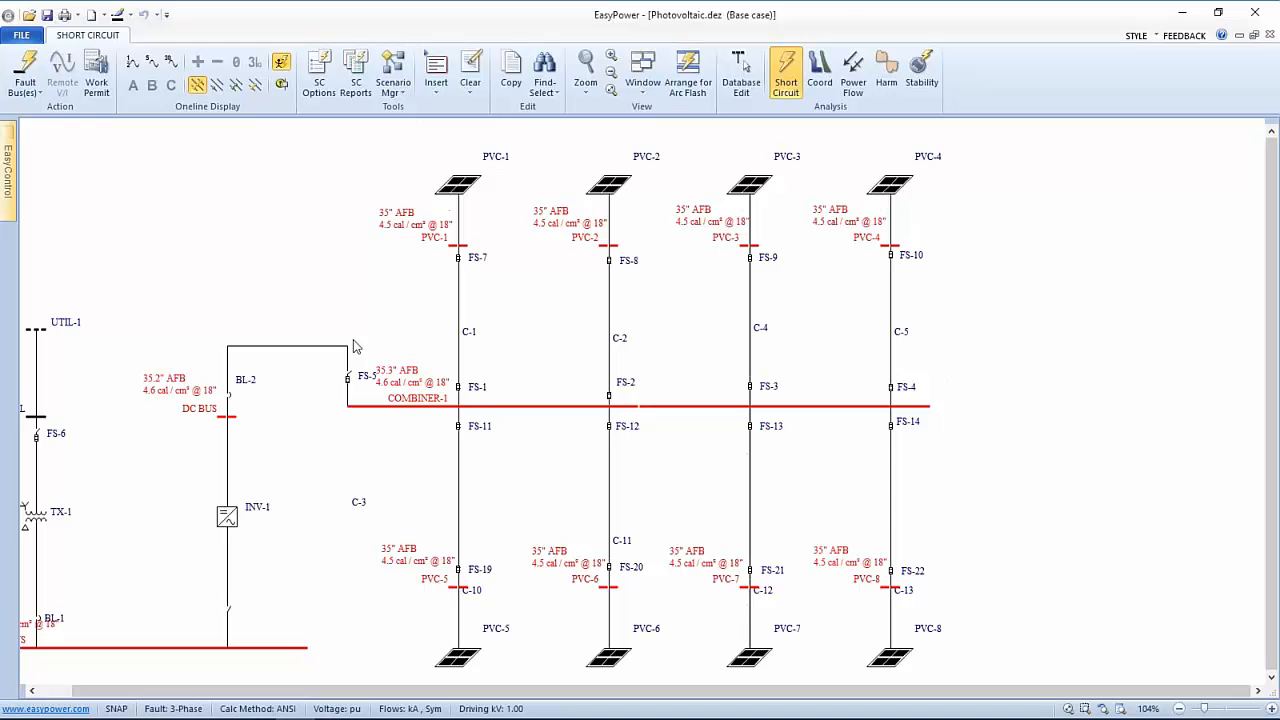
left_click_drag(347, 321, 491, 285)
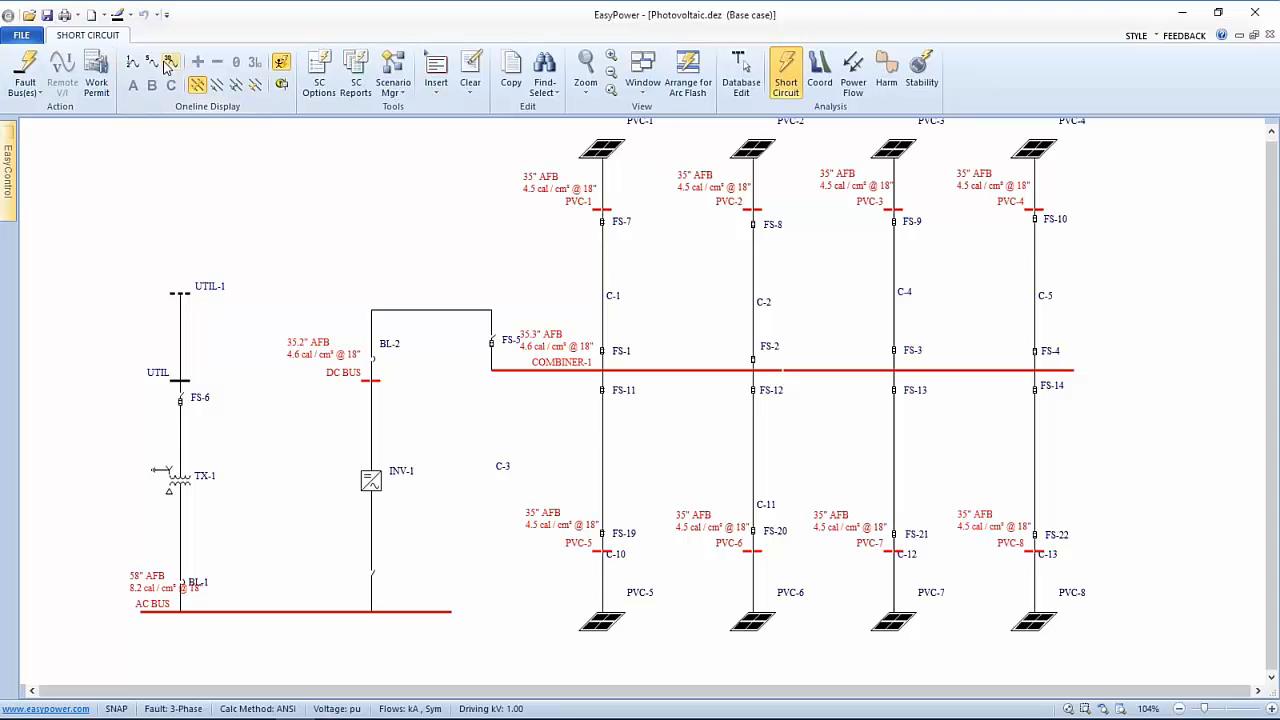
left_click(133, 62)
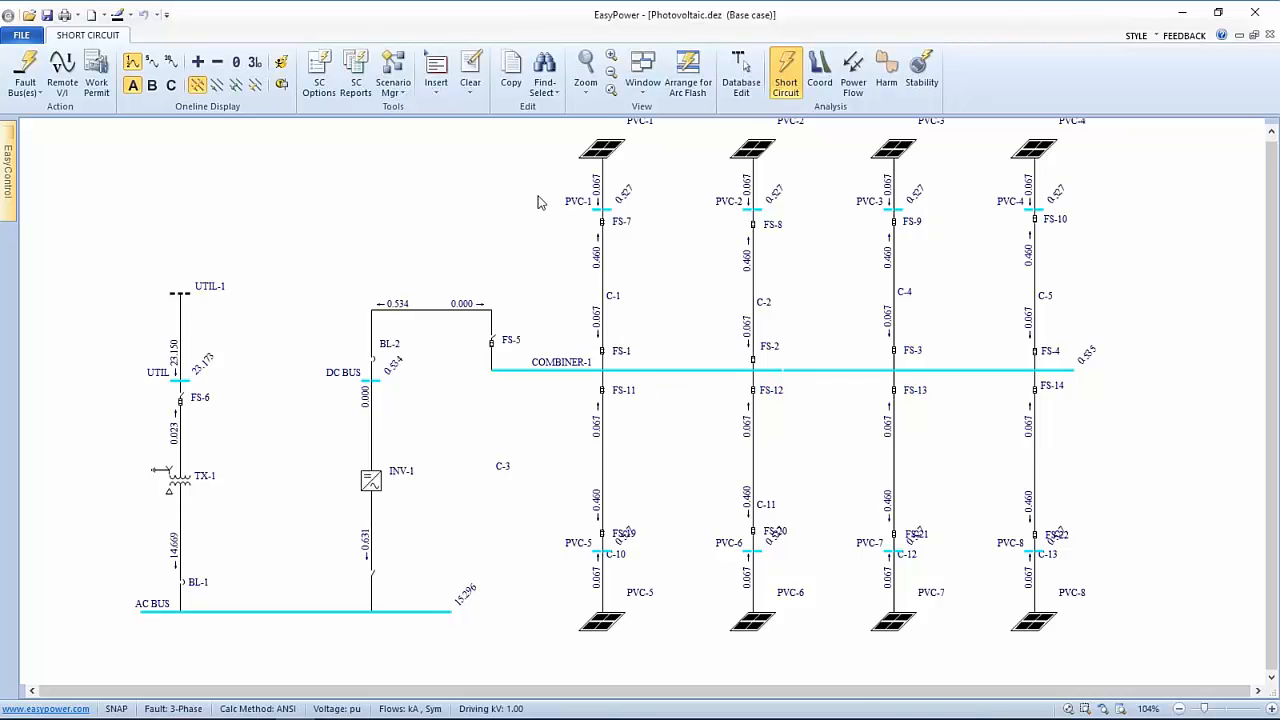
left_click(280, 68)
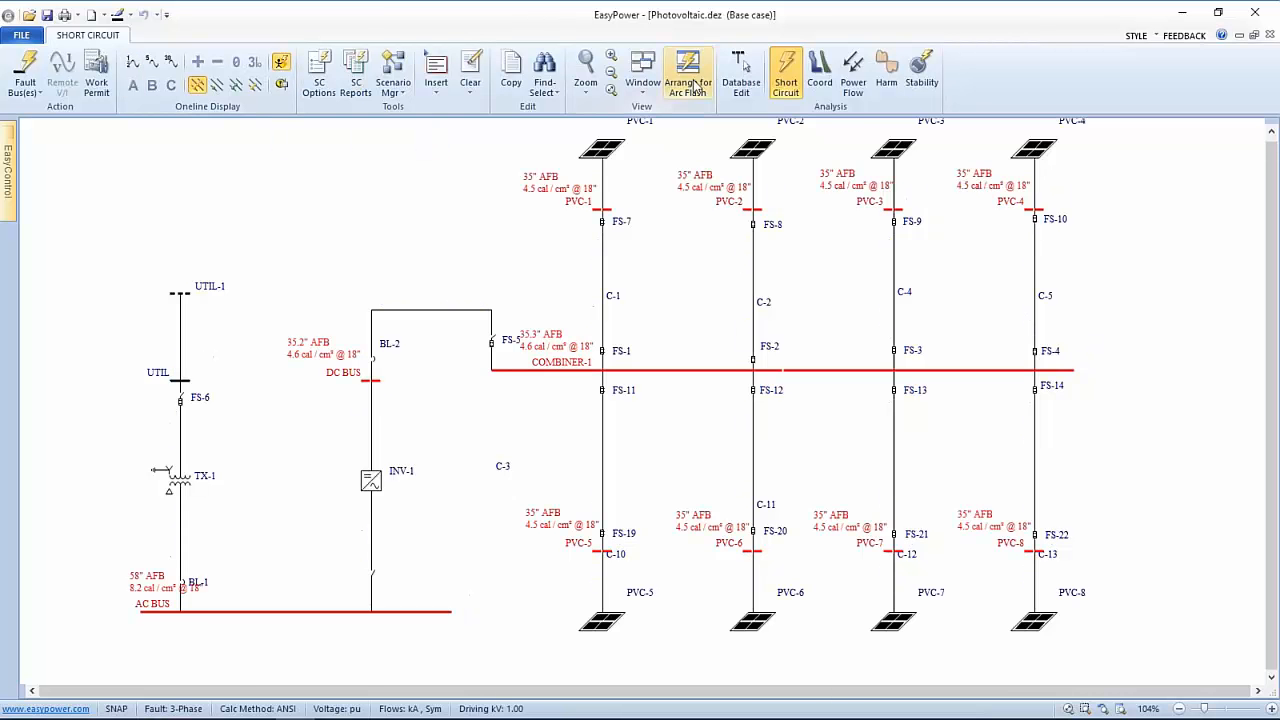
left_click(694, 78)
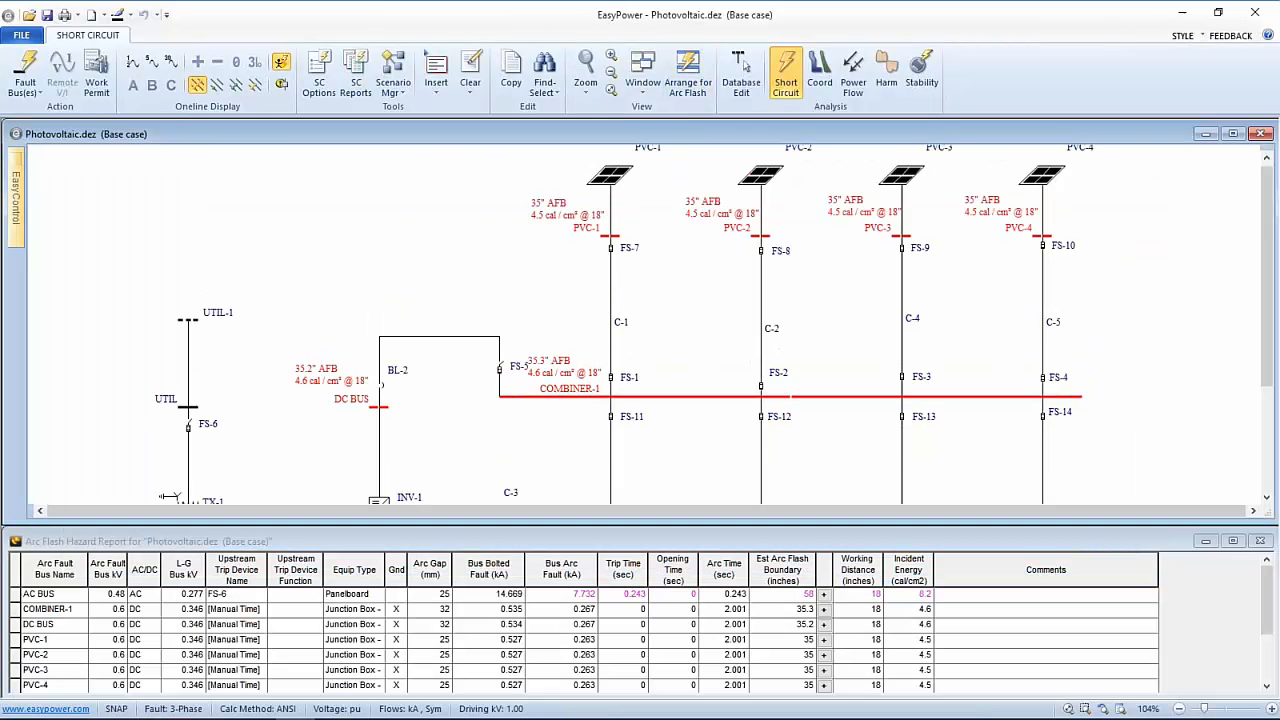
Fault only COMBINER-1 (35.3 in boundary, 4.6 cal/cm²), then return to Database Edit
left_click(582, 398)
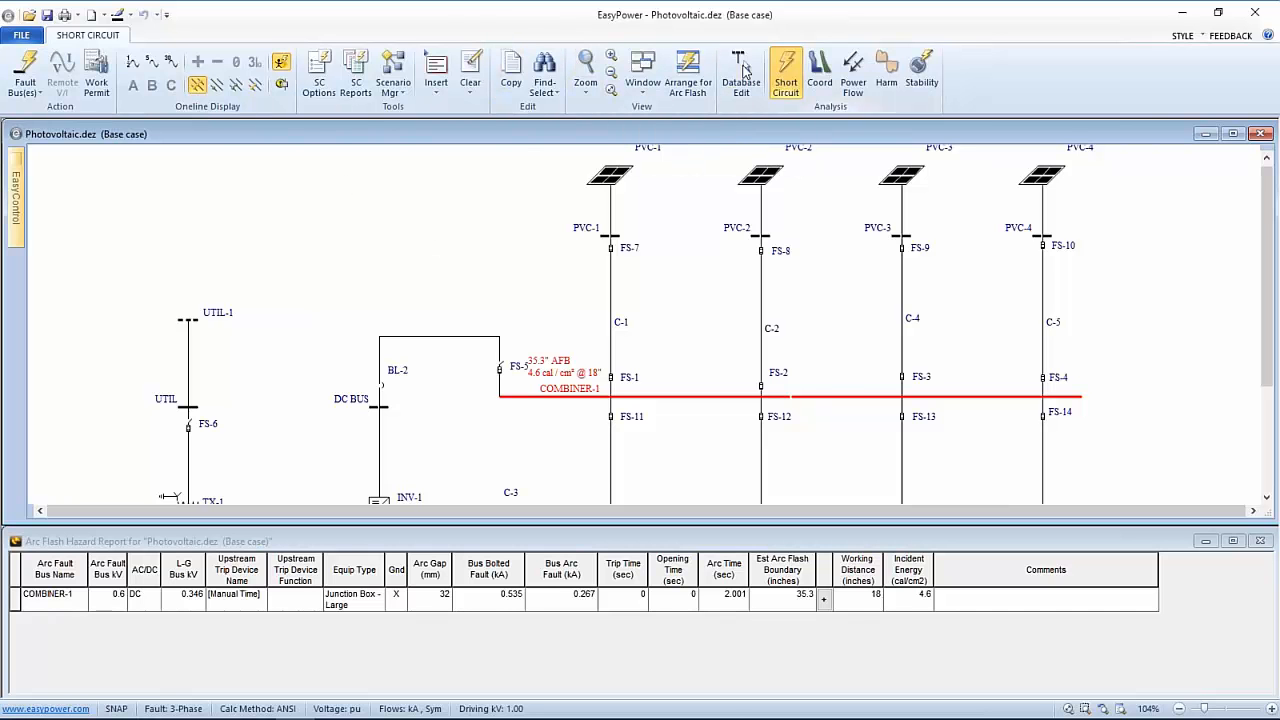
left_click(741, 75)
Recalculate INV-1's X/R ratio from 10 to 16.6219, review the IGBT fault values, and accept
left_click(550, 412)
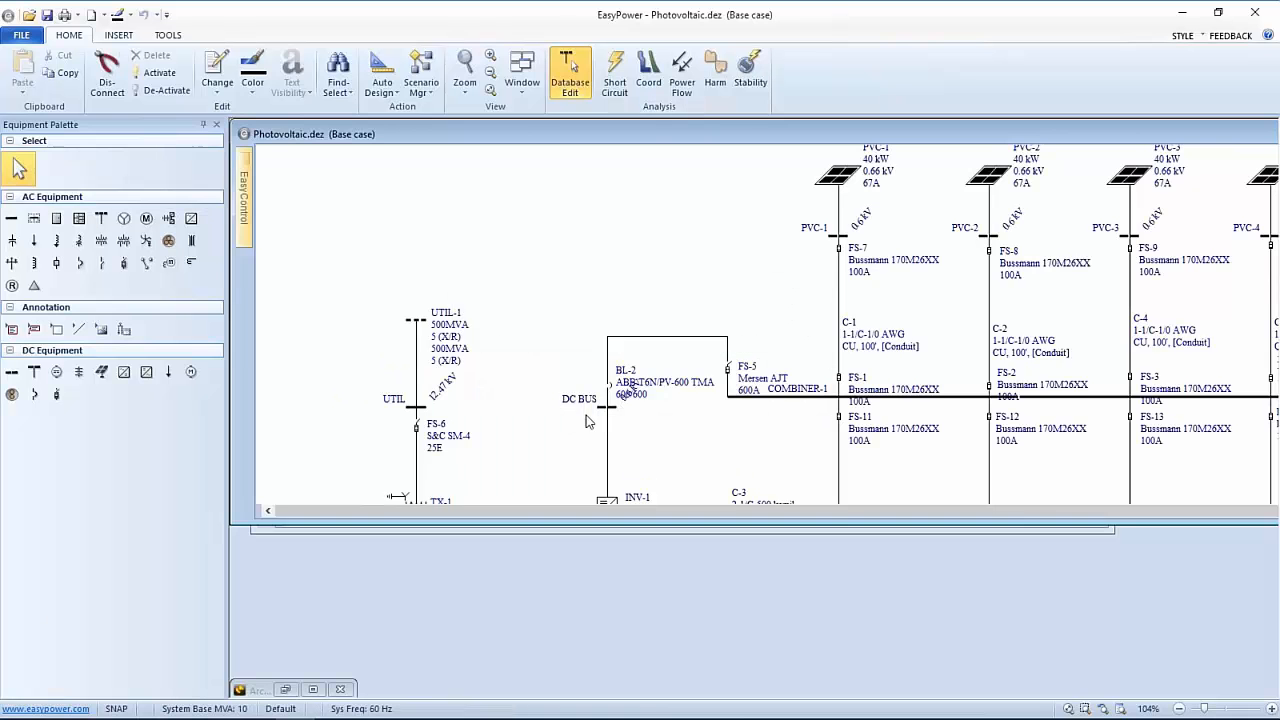
scroll(660, 426, "down", 3)
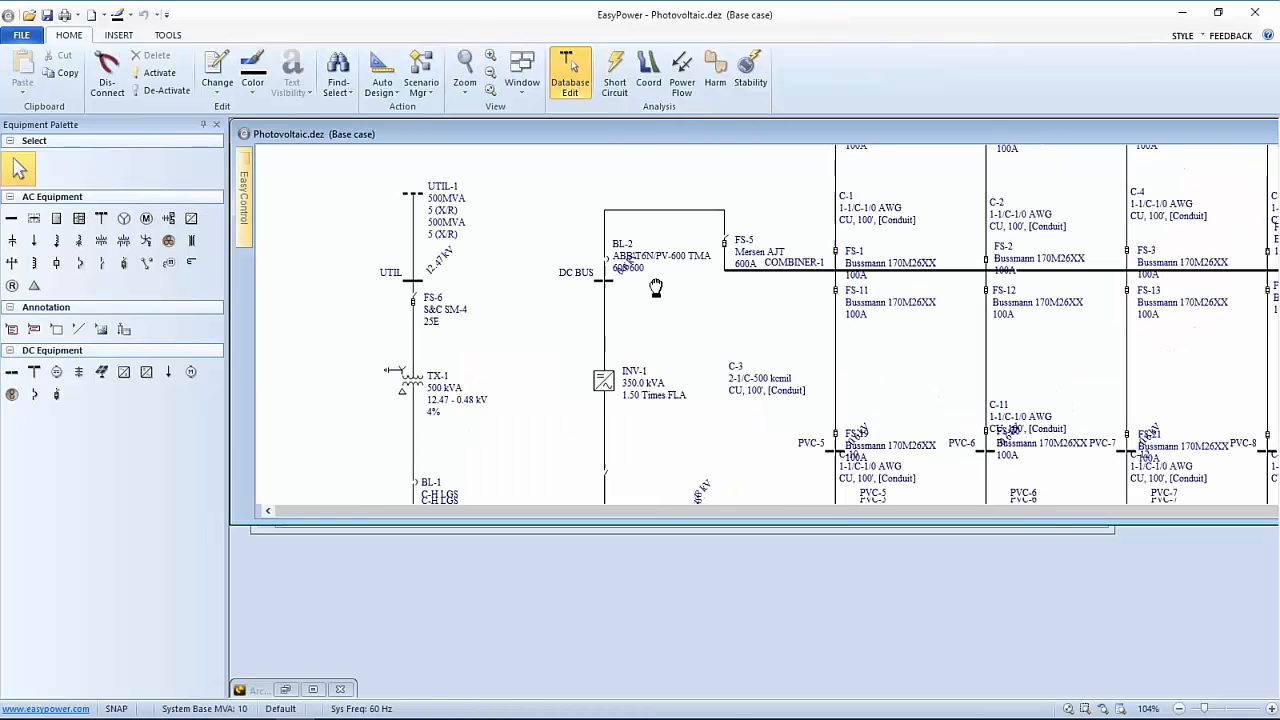
left_click(621, 370)
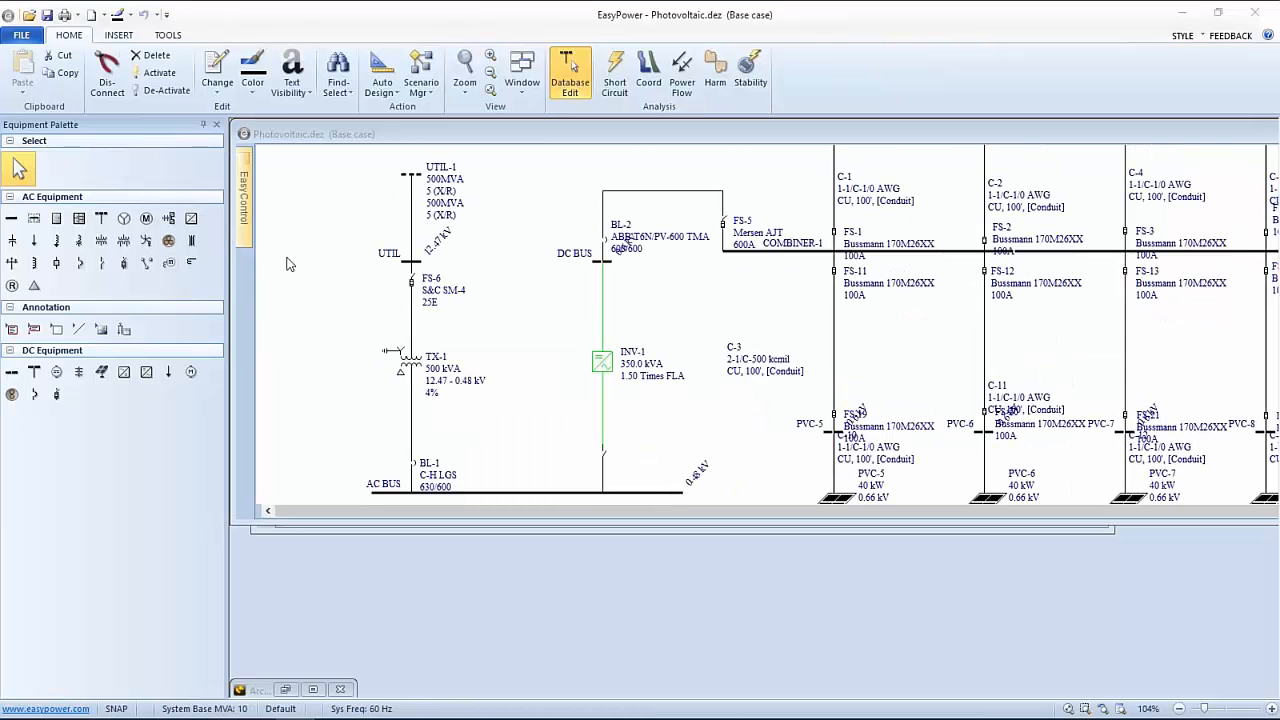
left_click_drag(0, 100, 716, 74)
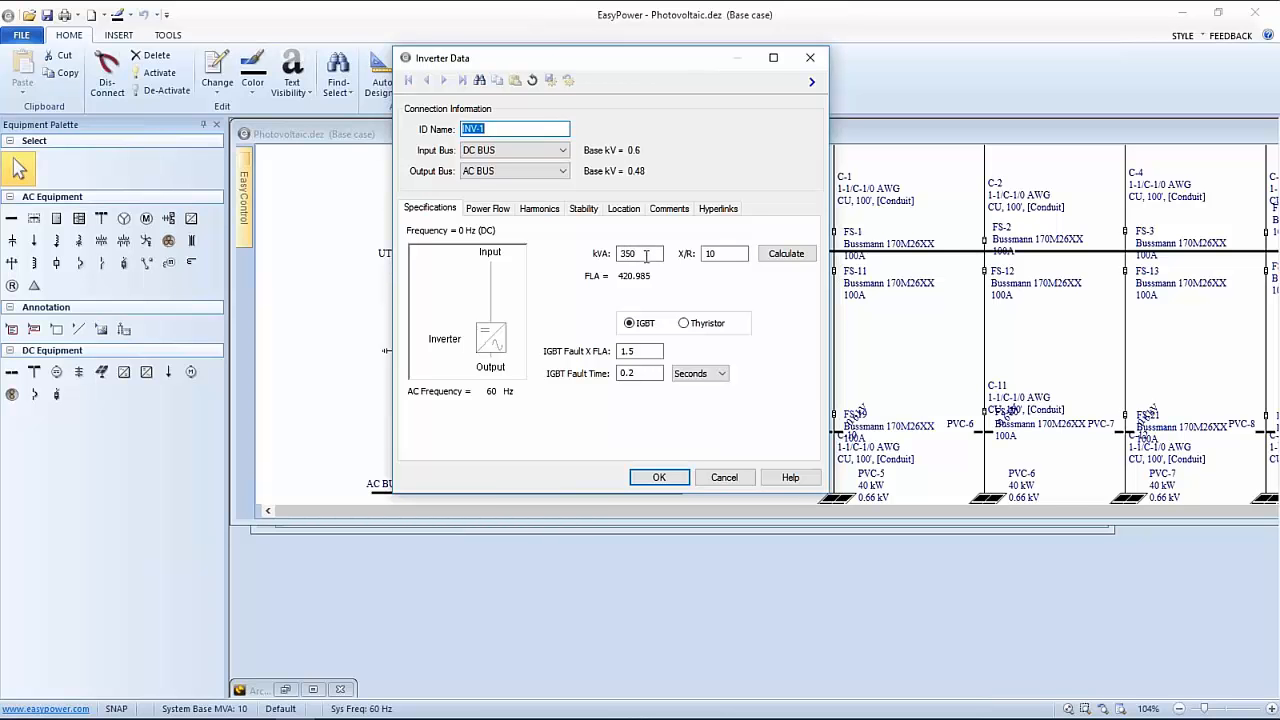
left_click(779, 256)
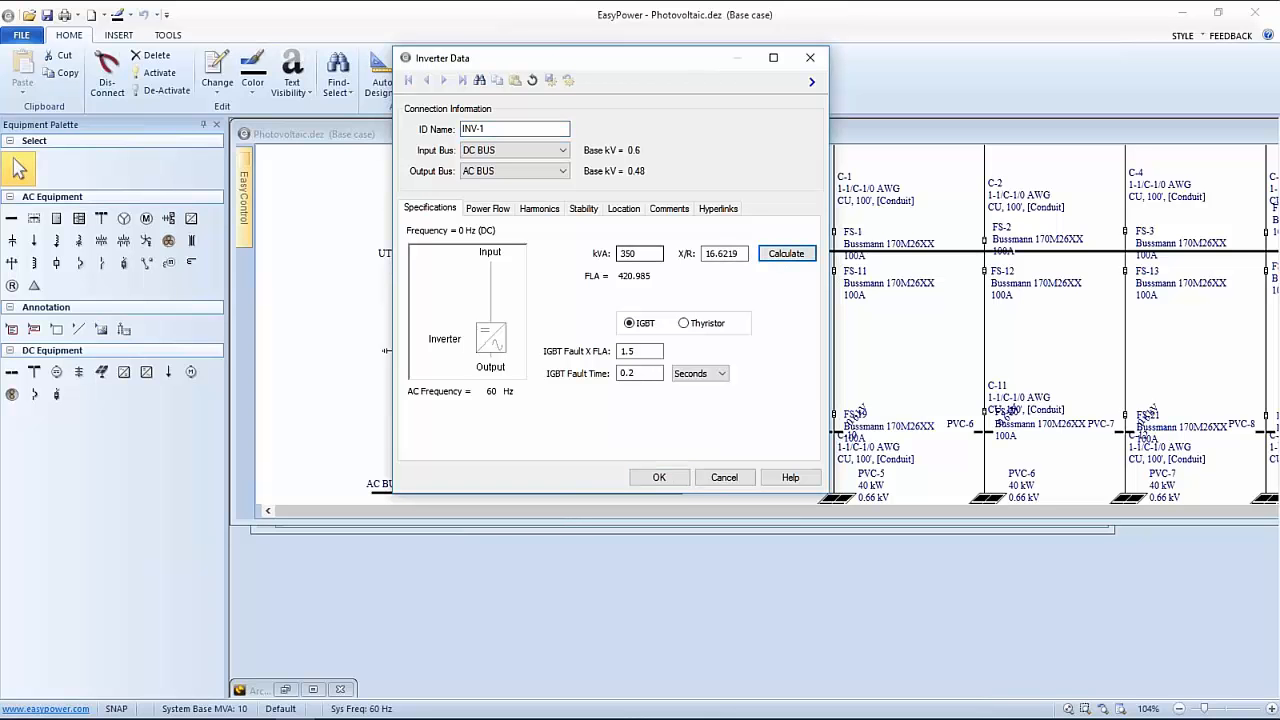
left_click(640, 351)
left_click(641, 373)
left_click(634, 349)
left_click(660, 478)
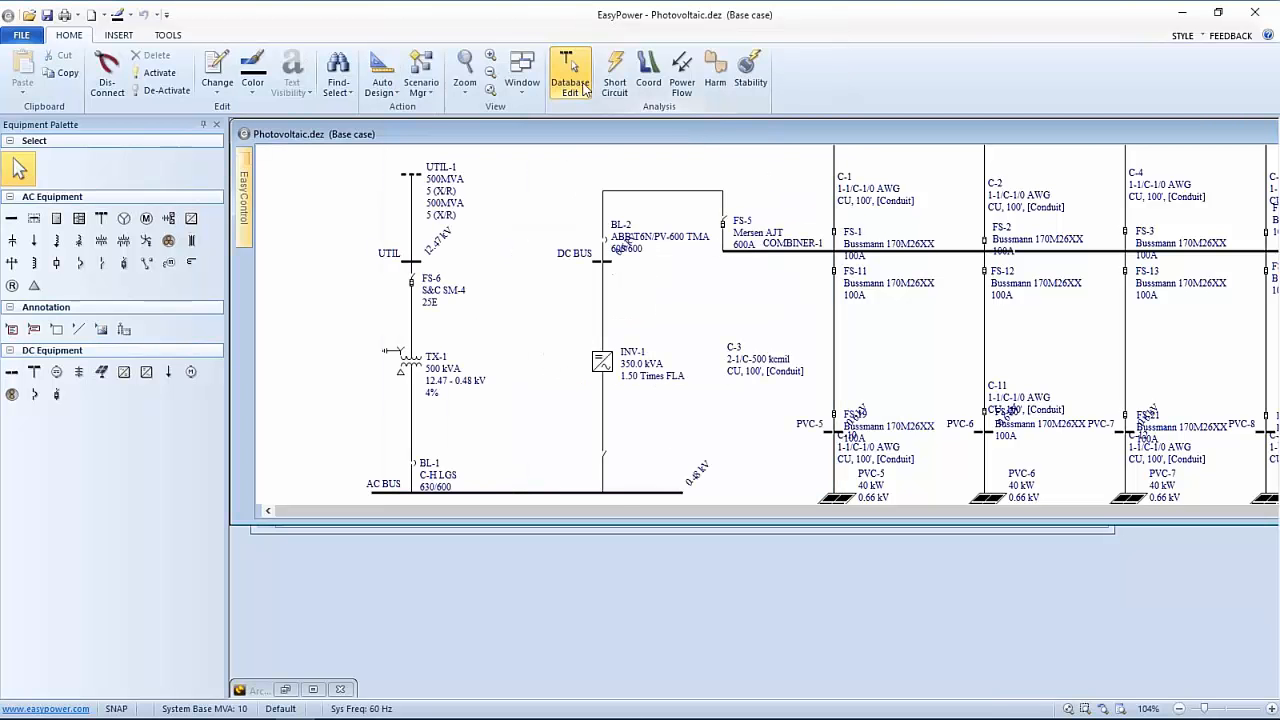
Fault AC BUS alone in short-circuit mode and tile the Arc Flash Hazard Report
left_click(614, 78)
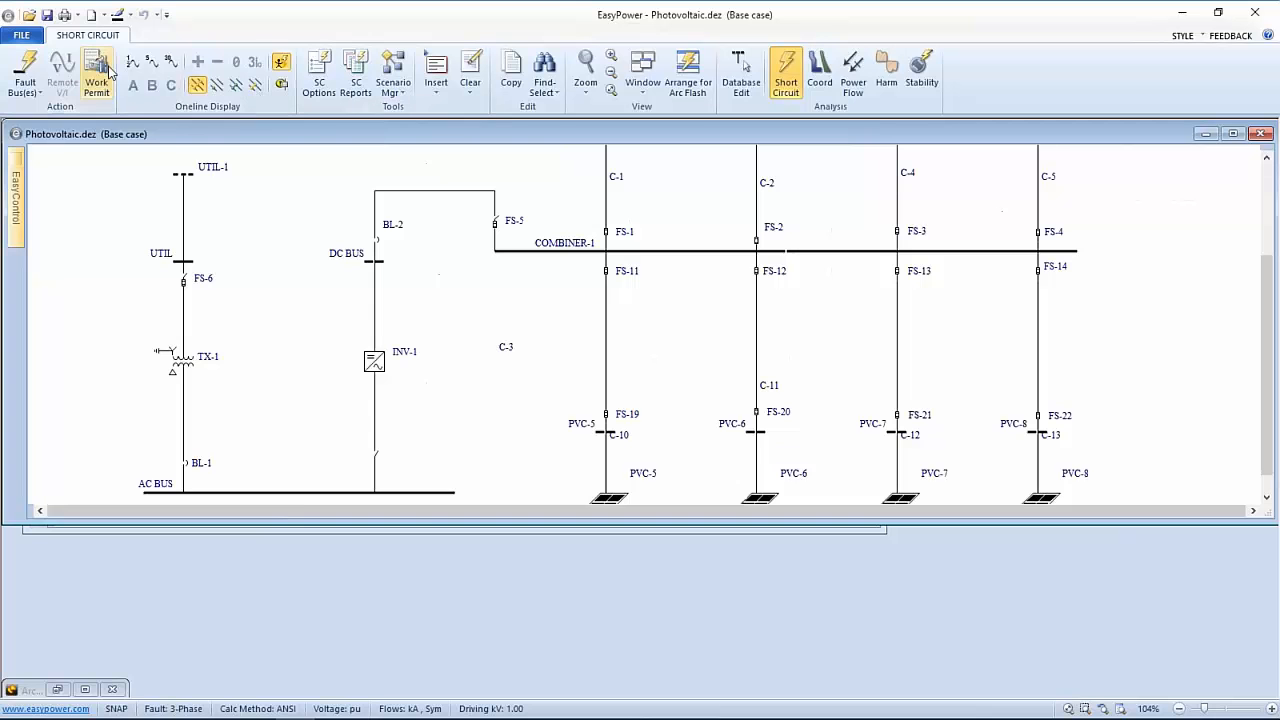
left_click(27, 74)
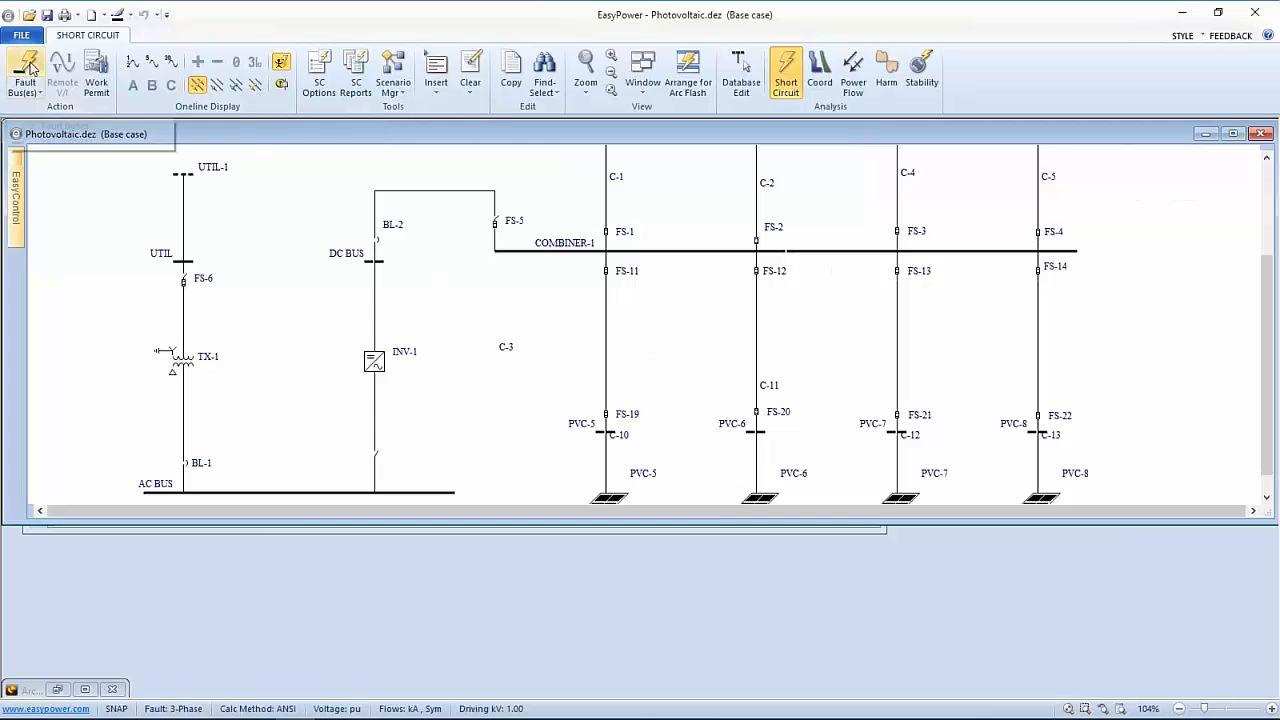
double_click(304, 491)
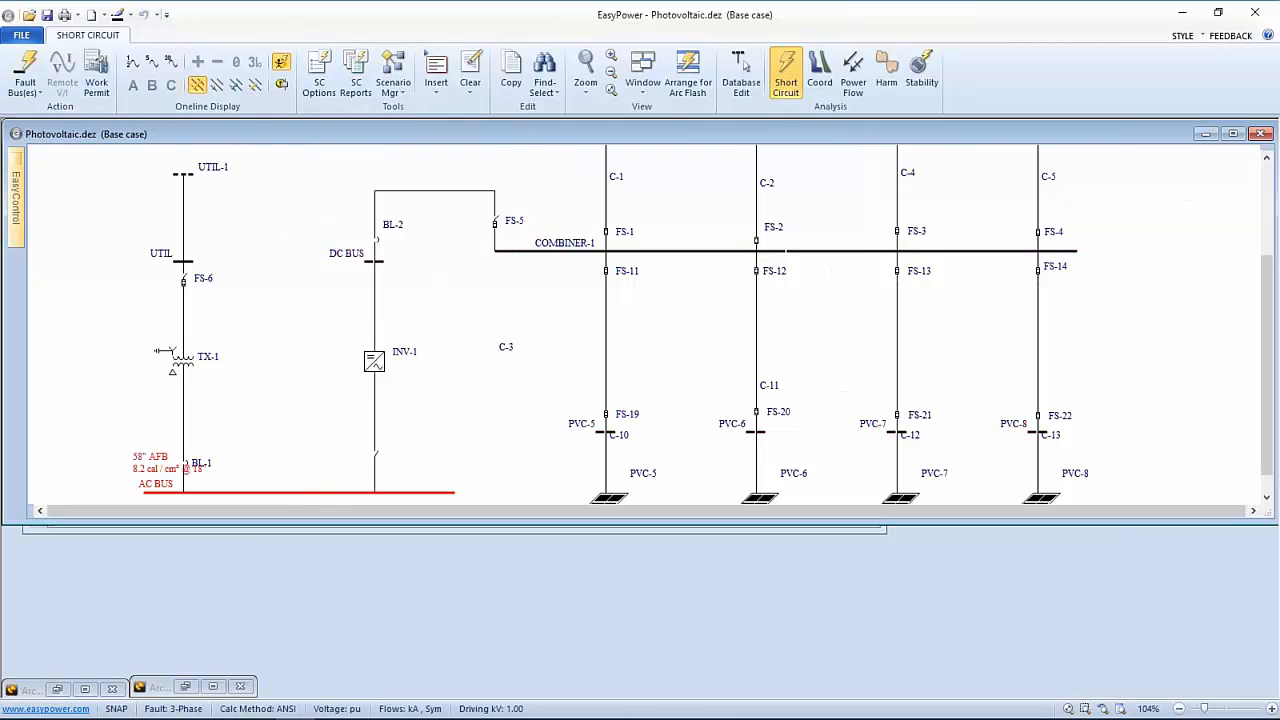
left_click(689, 70)
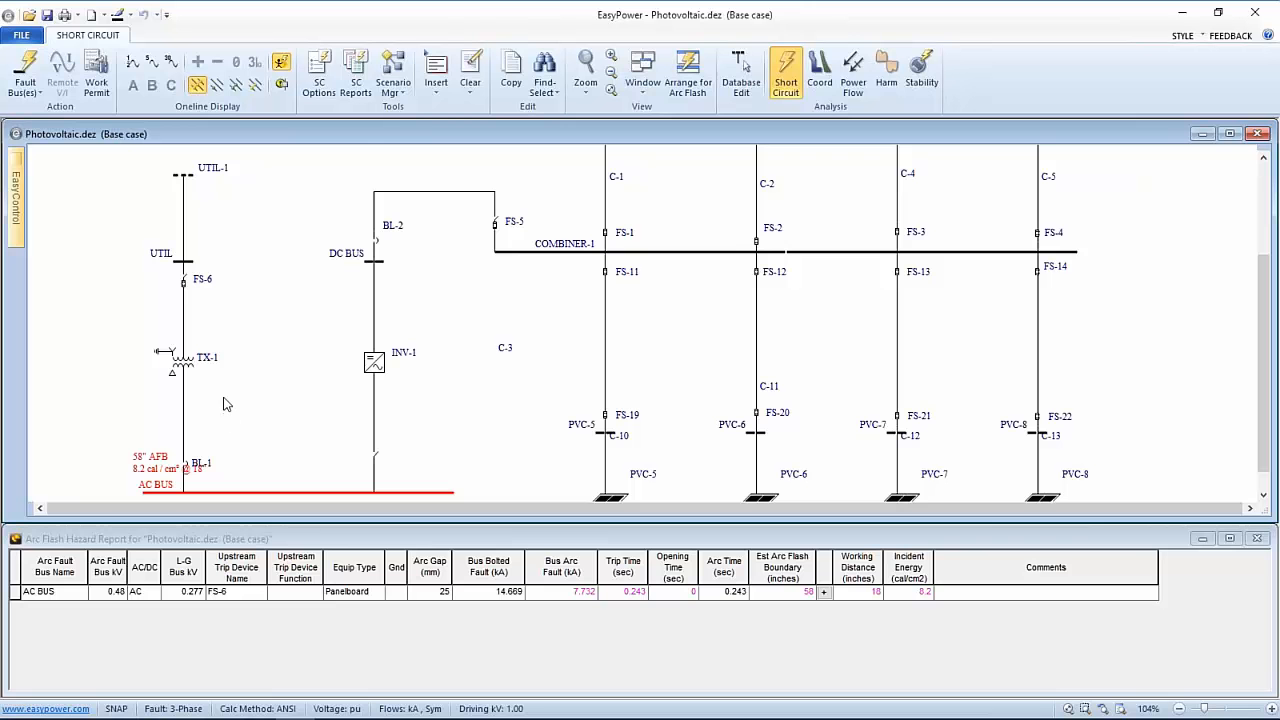
Open fuse FS-6 for the 8.2-inch inverter-only AC BUS boundary, then fault COMBINER-1 alone
left_click(182, 285)
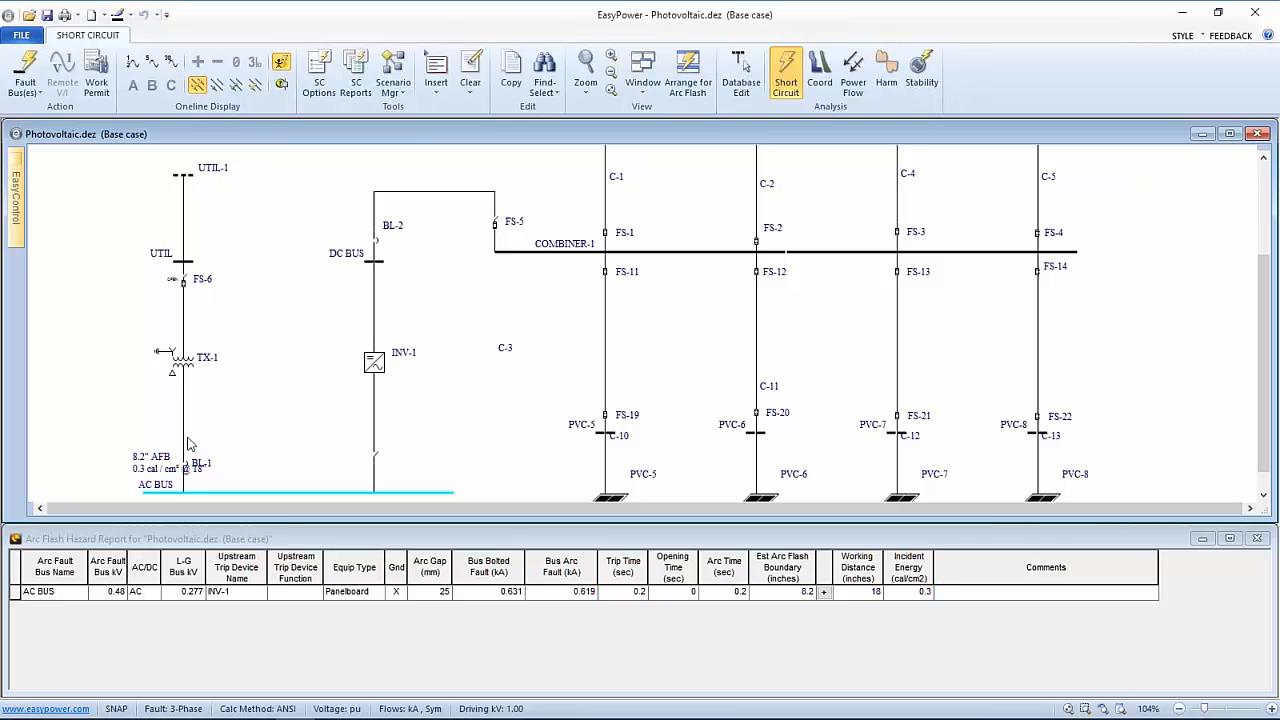
left_click_drag(157, 458, 139, 441)
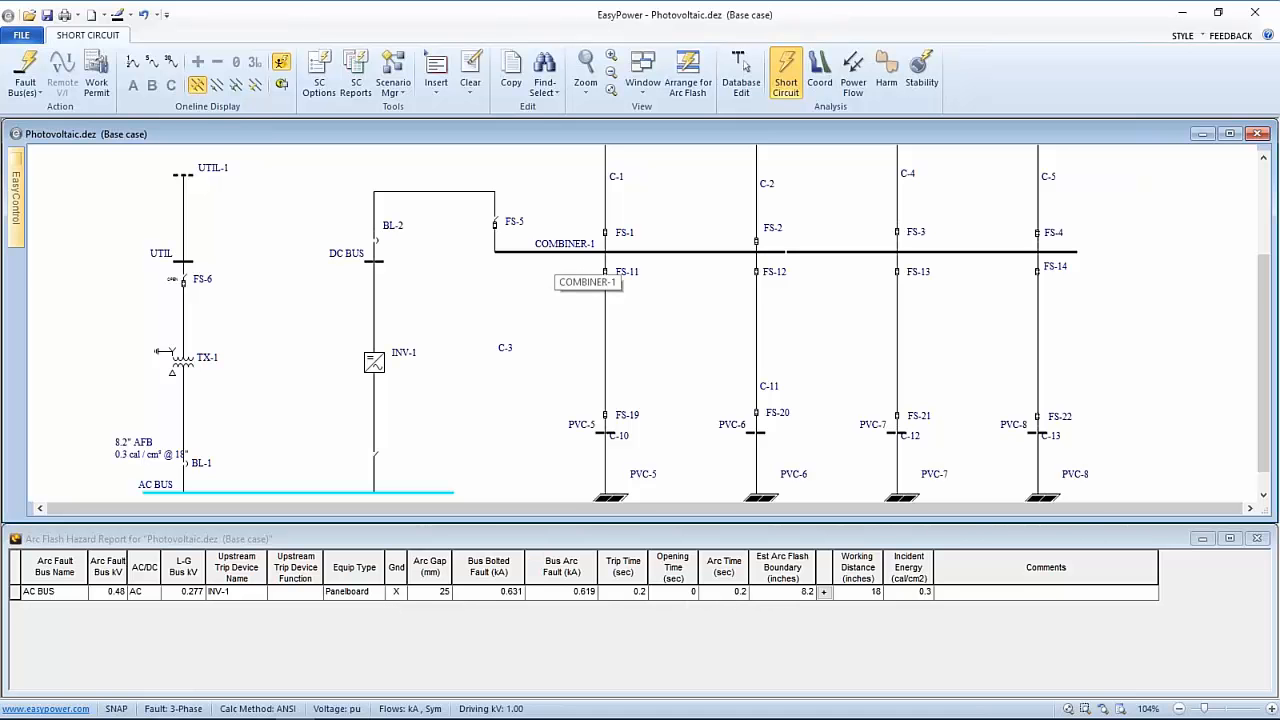
left_click(580, 252)
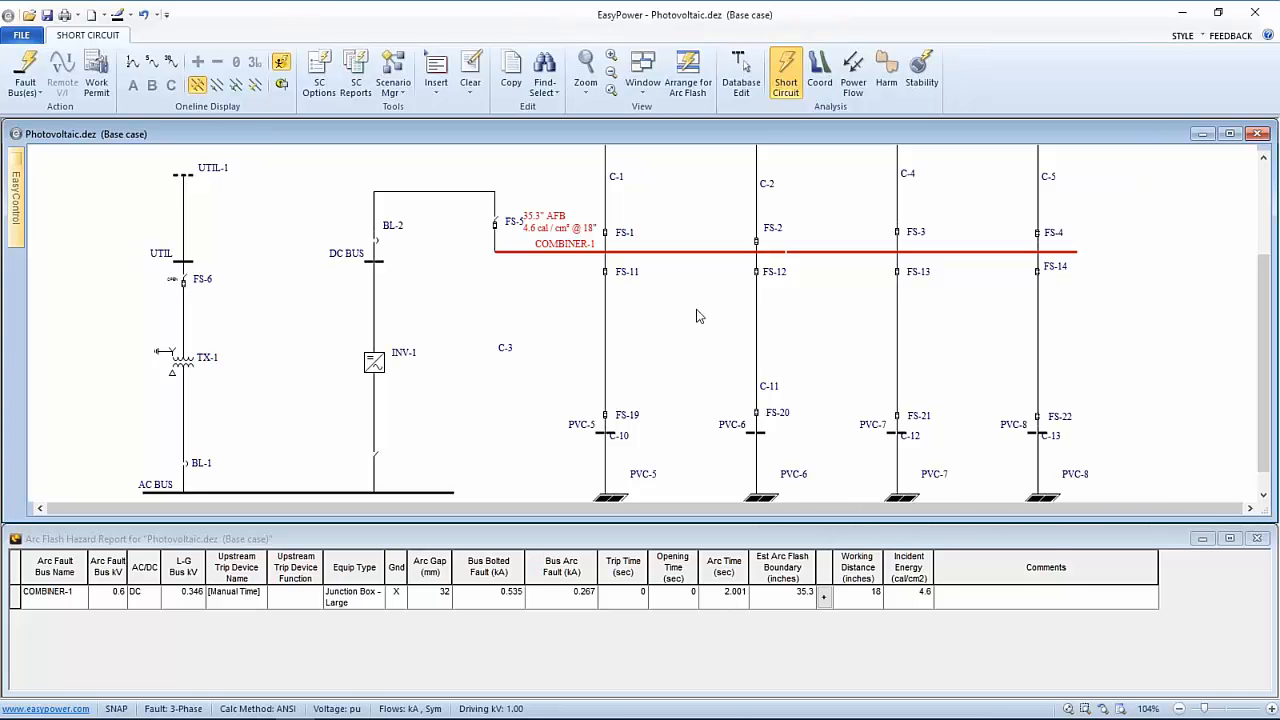
Review the arc flash hazard settings in the short-circuit options, then close them
left_click(320, 80)
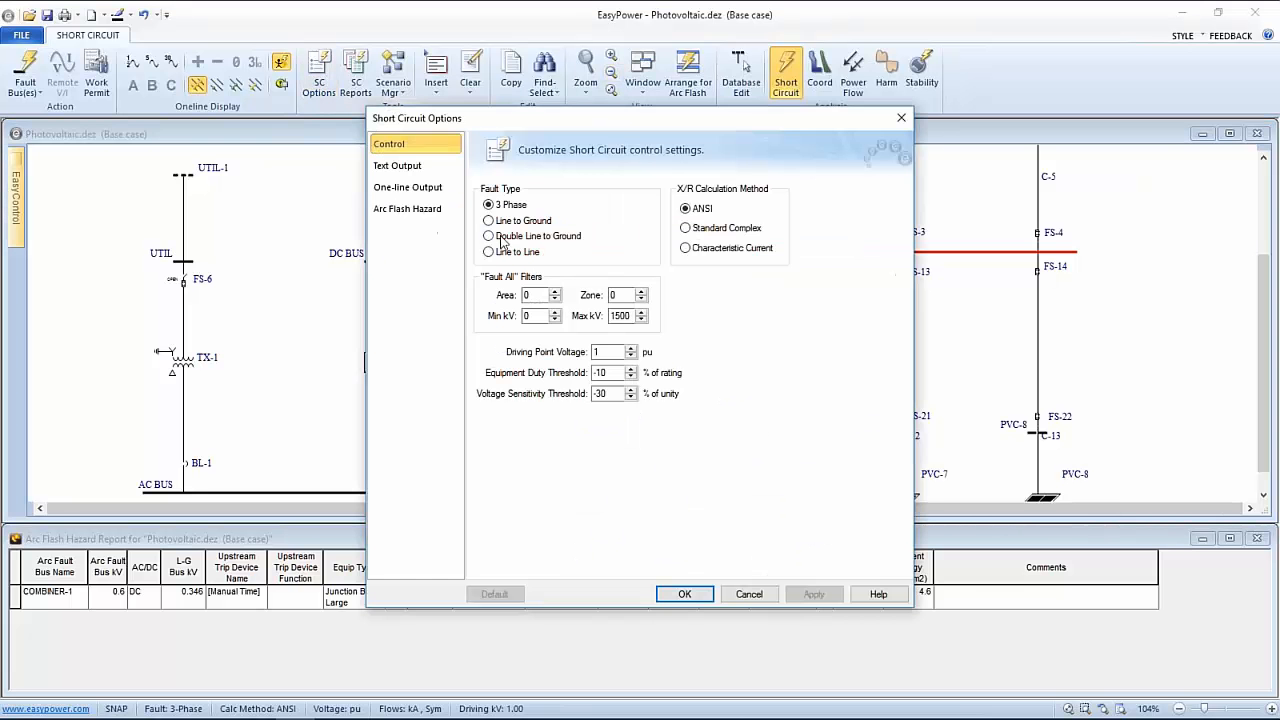
left_click(410, 209)
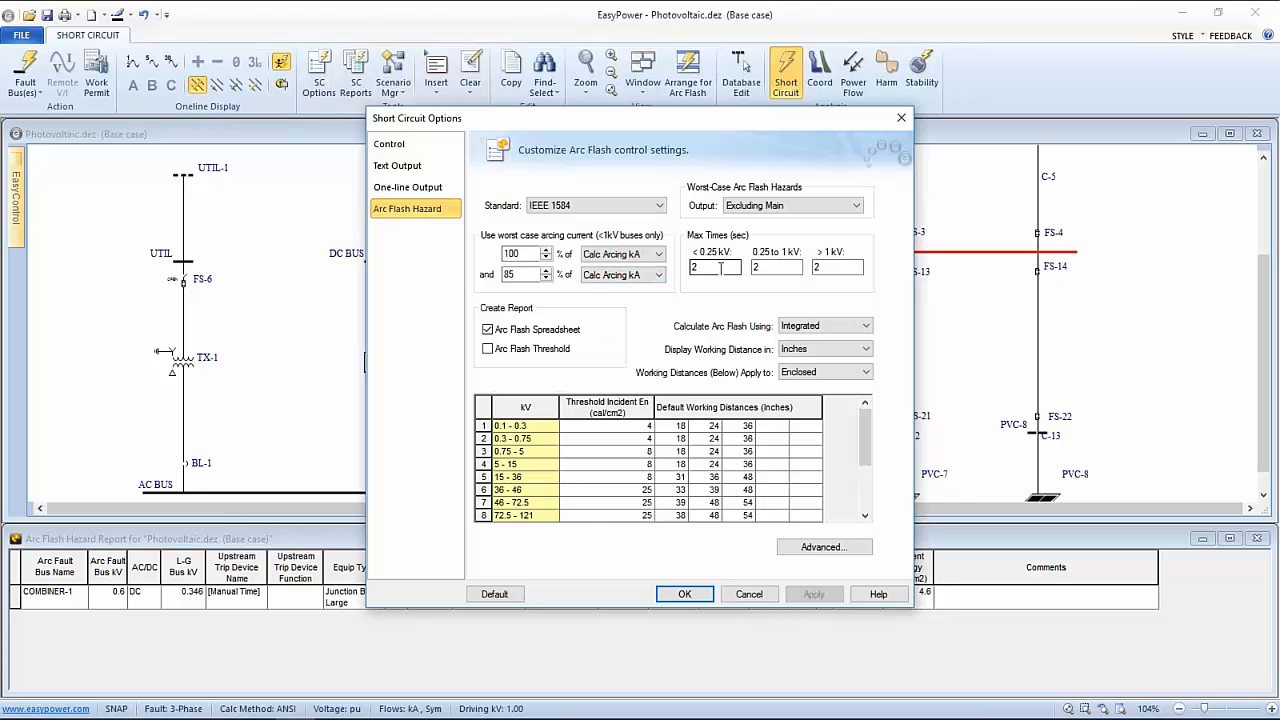
left_click_drag(745, 122, 581, 119)
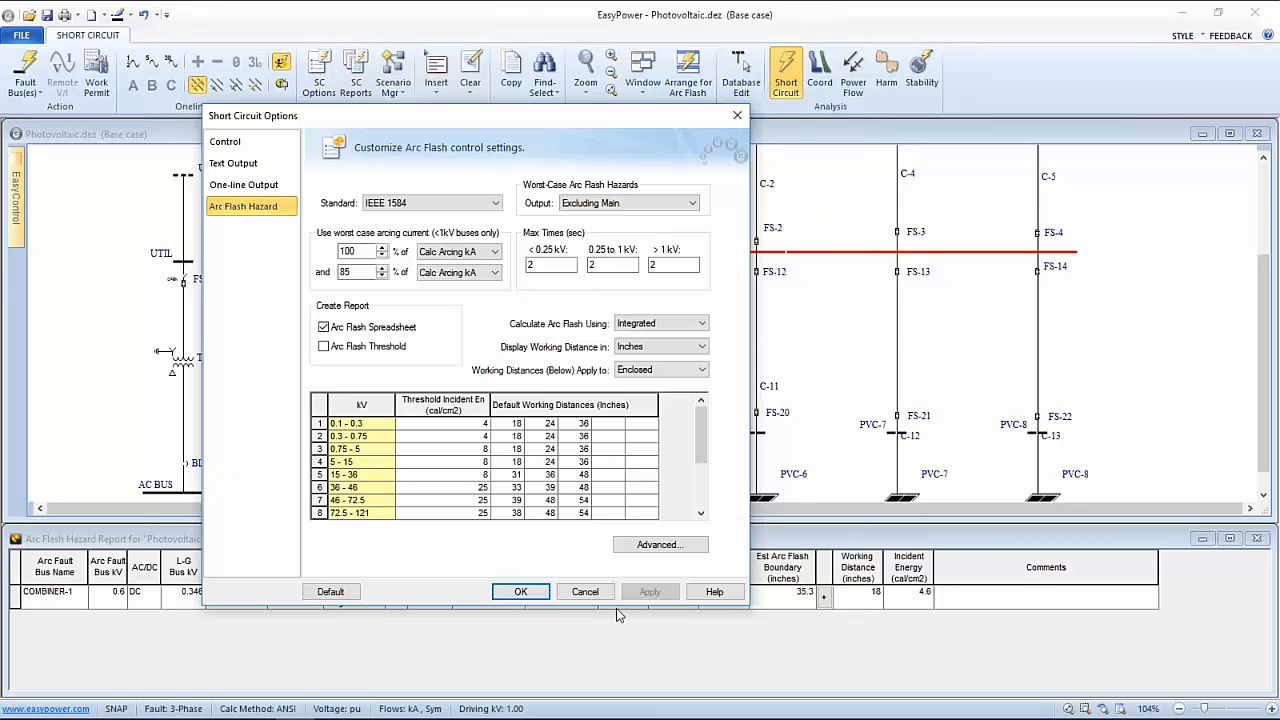
left_click(585, 592)
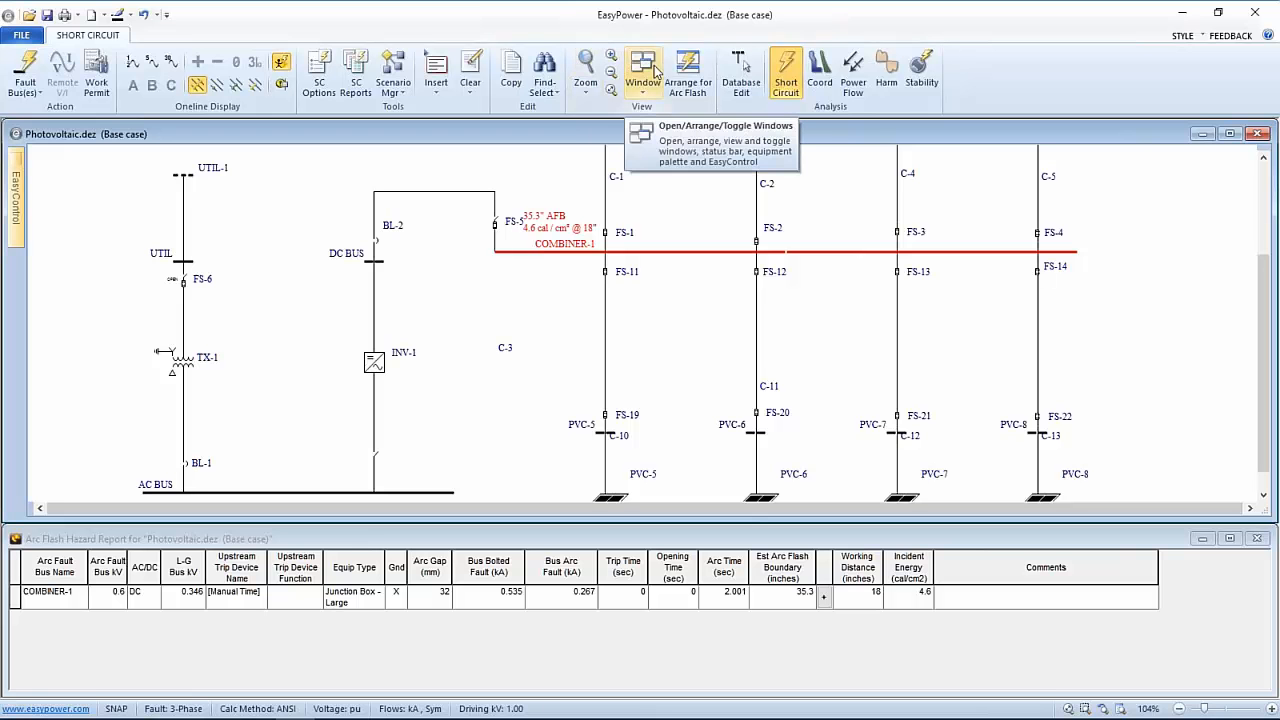
Leave the study for Database Edit, answering the temporary-changes prompt
left_click(741, 72)
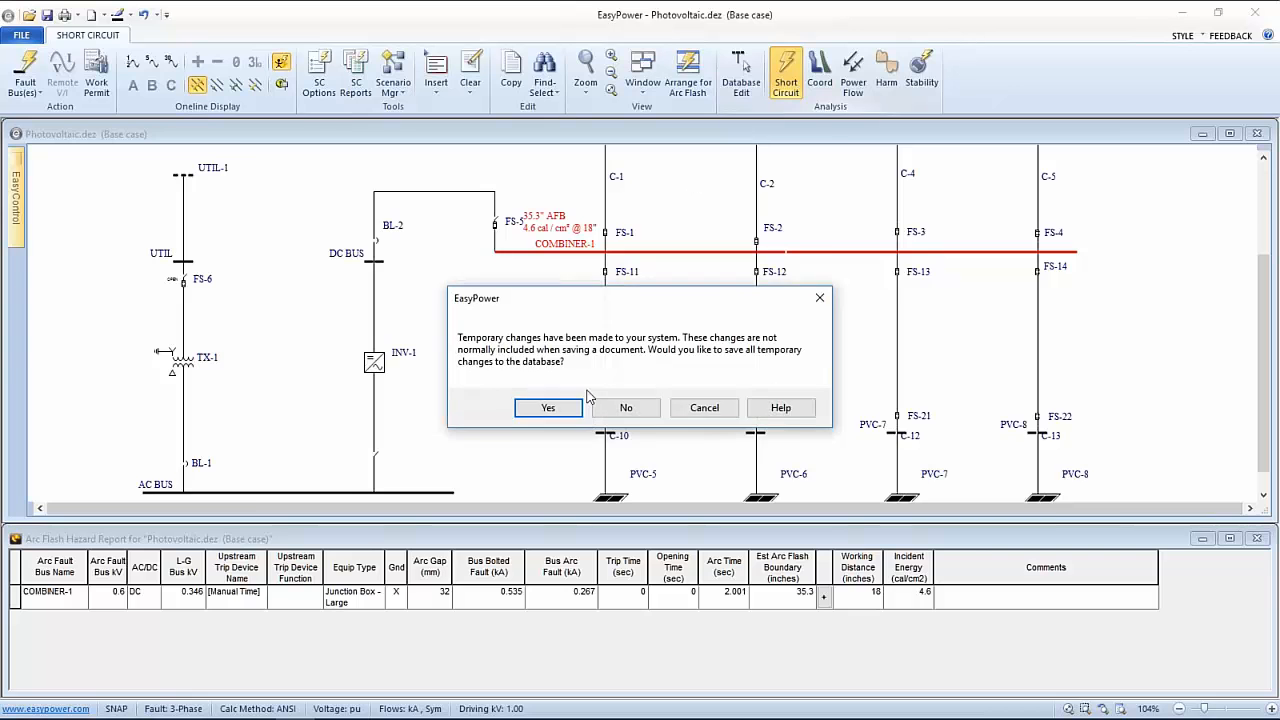
left_click(548, 407)
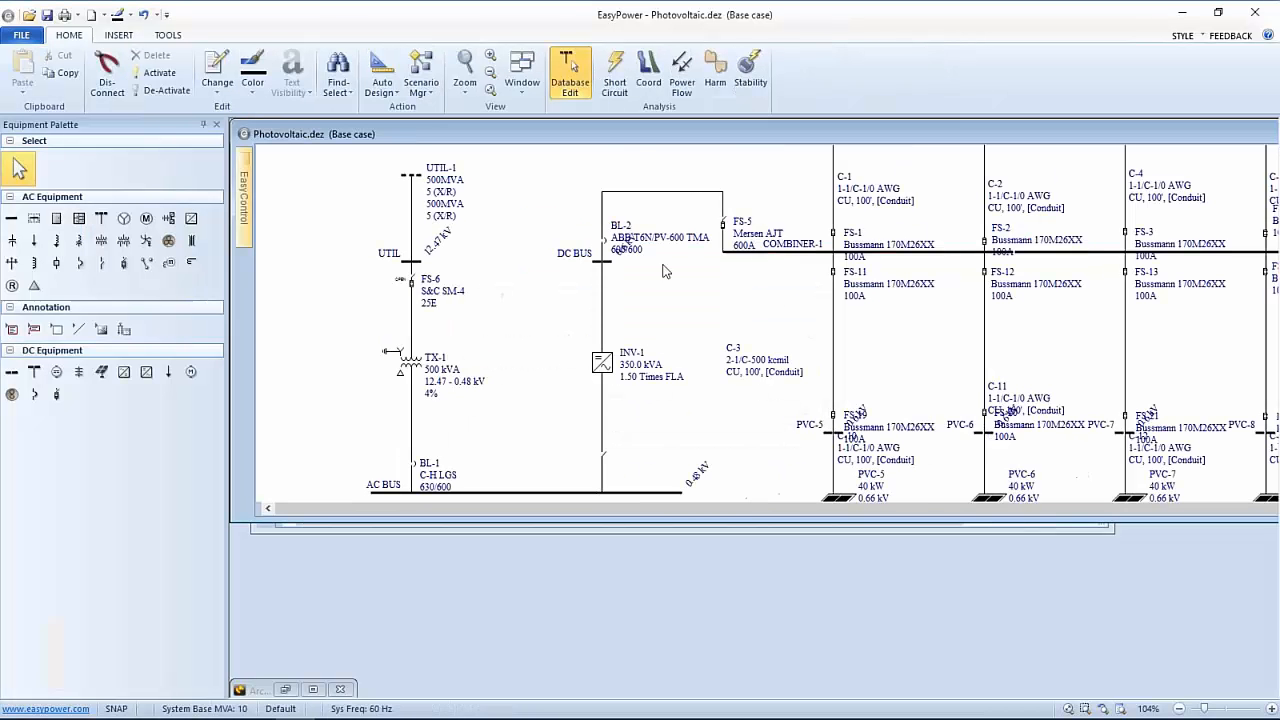
double_click(756, 254)
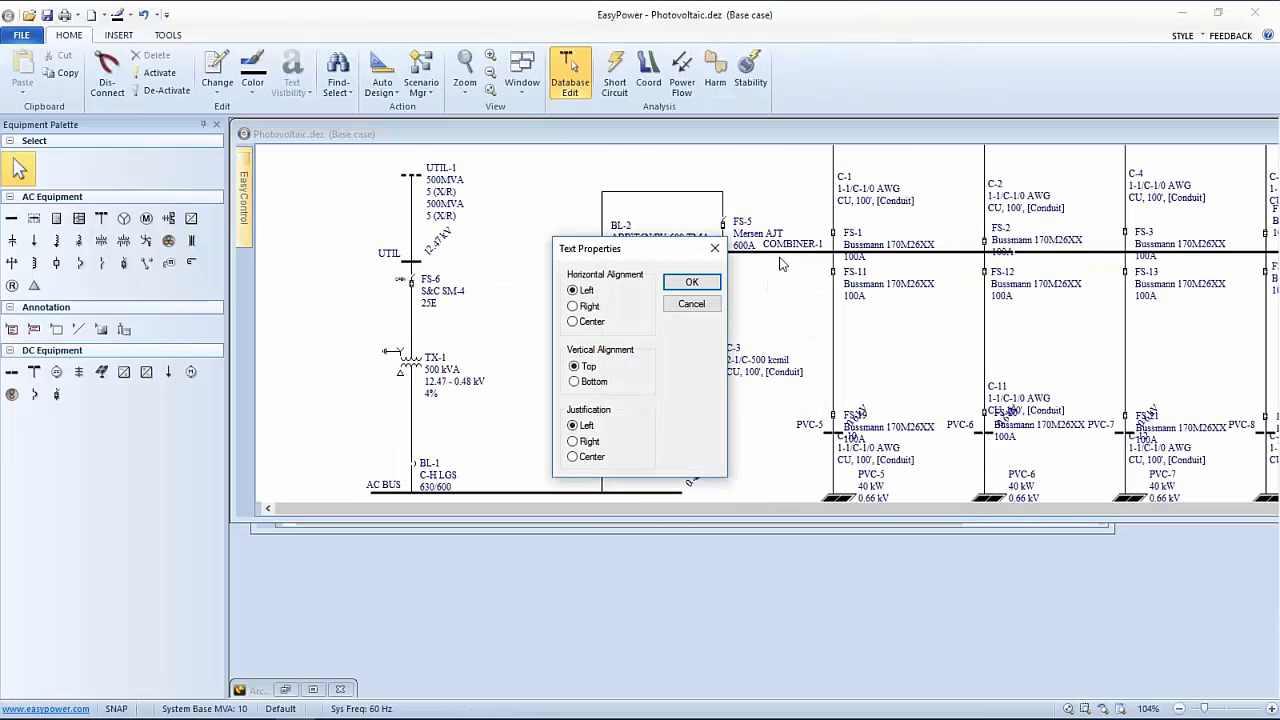
left_click(688, 282)
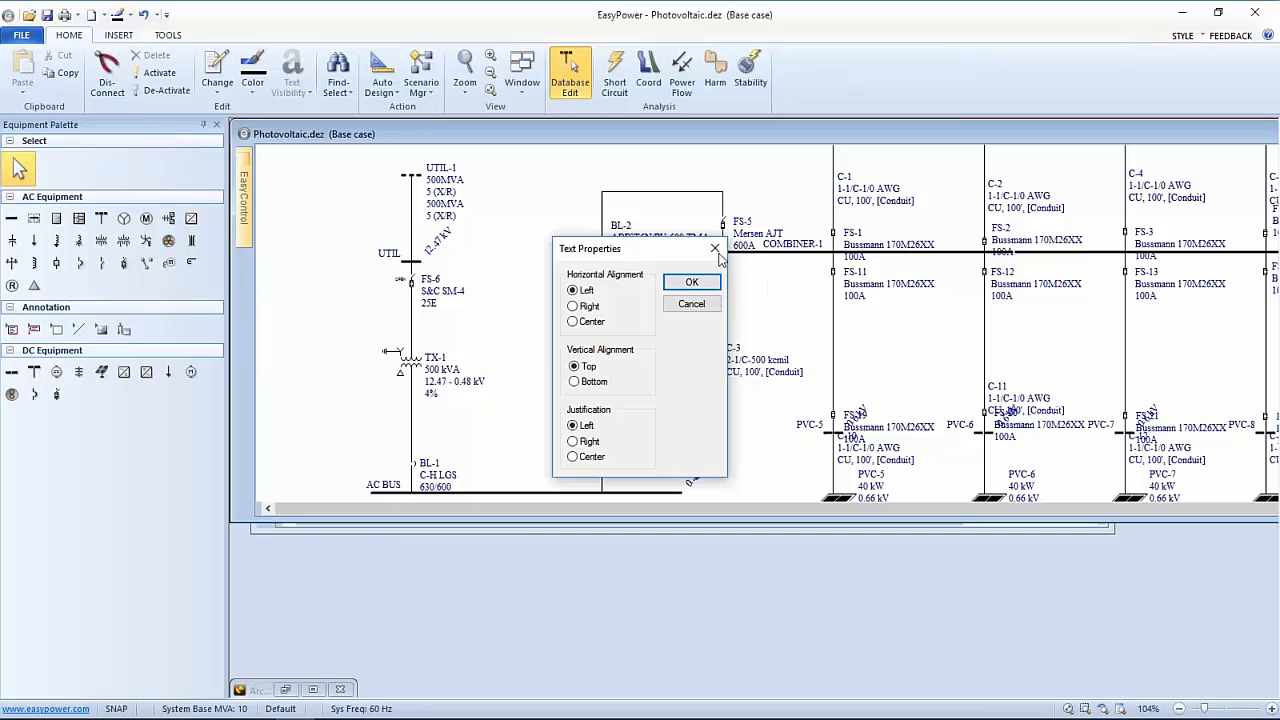
Set COMBINER-1's arc flash trip times to User-defined Times with a .5 s upstream time
left_click(813, 256)
left_click(813, 258)
double_click(812, 254)
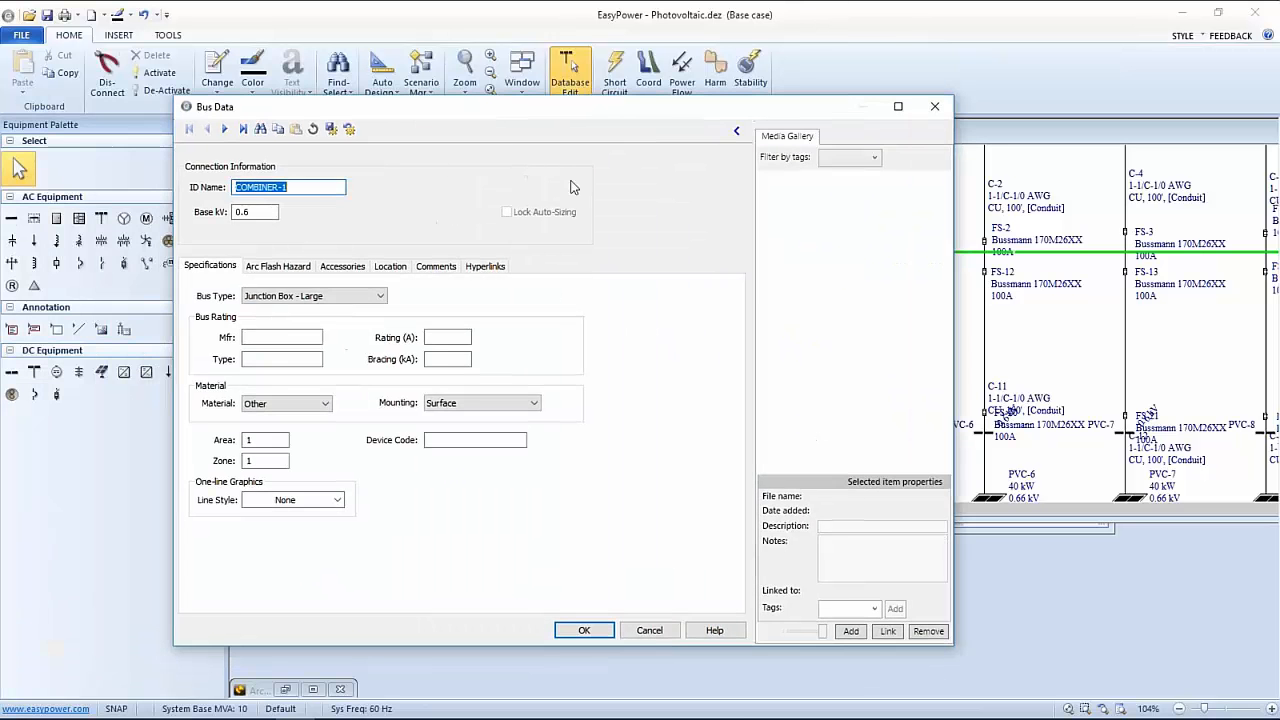
left_click(302, 267)
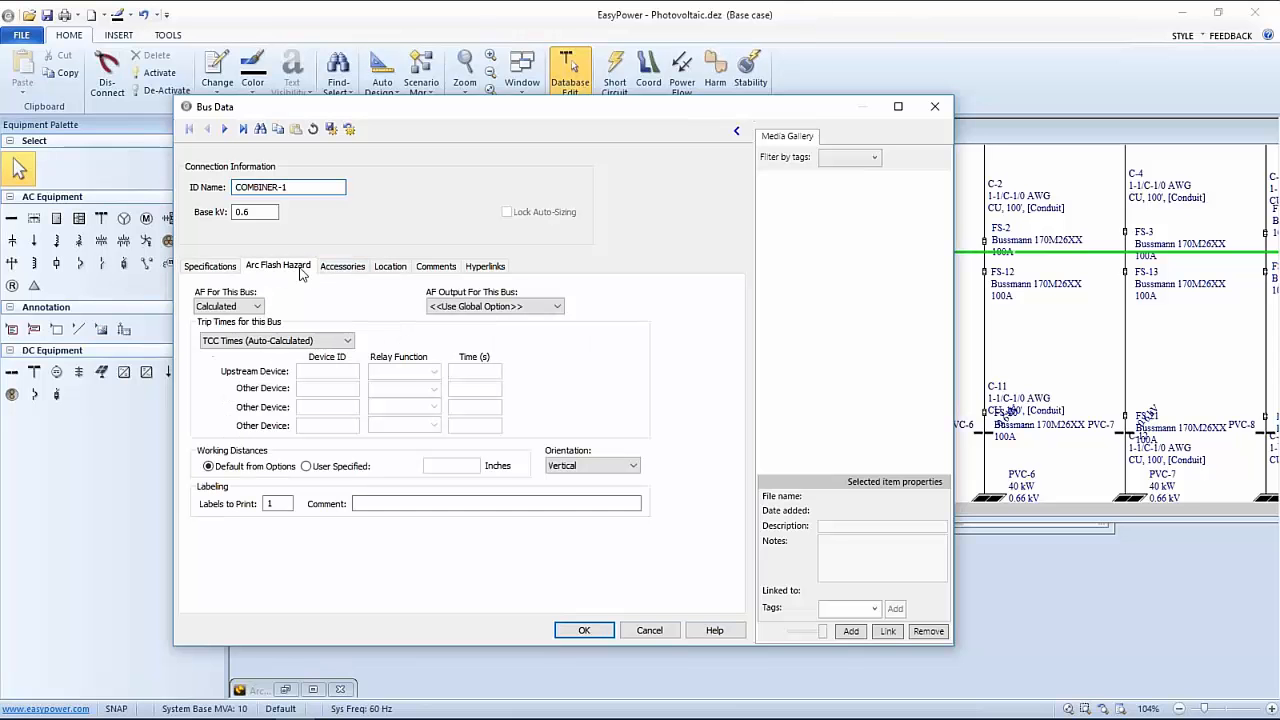
left_click(347, 343)
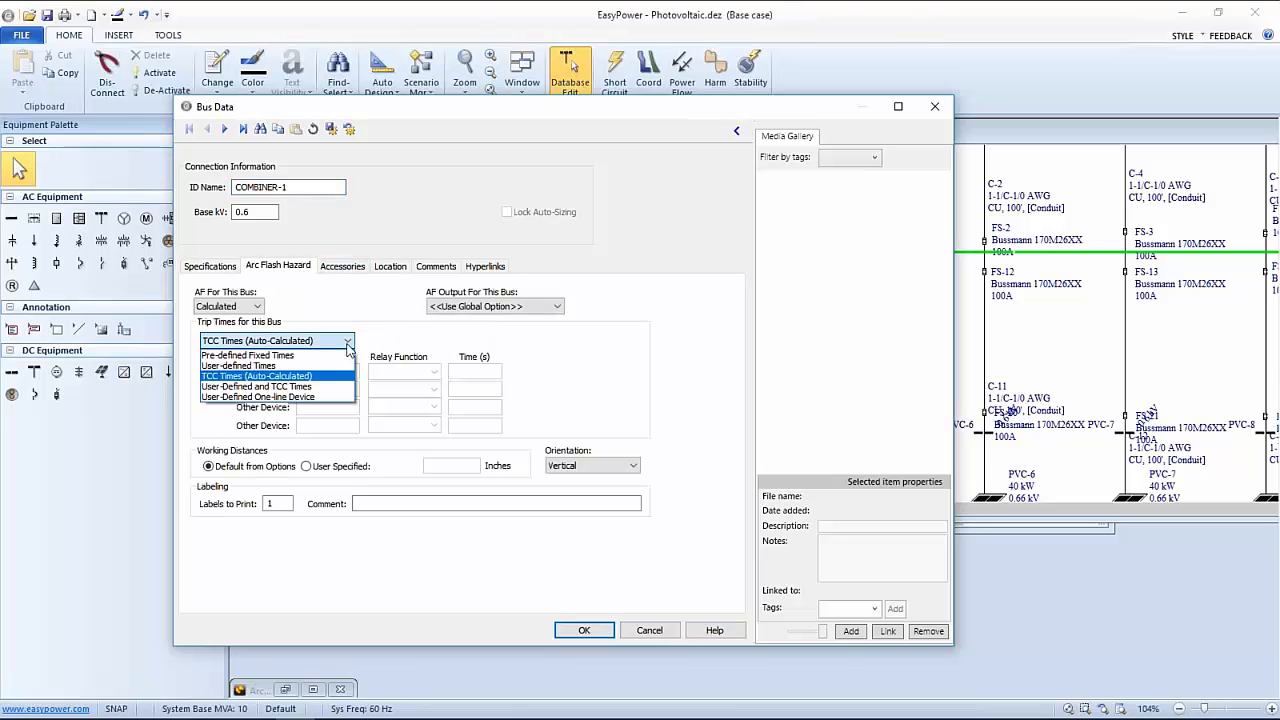
left_click(293, 366)
key("Tab")
key("Tab")
key("Tab")
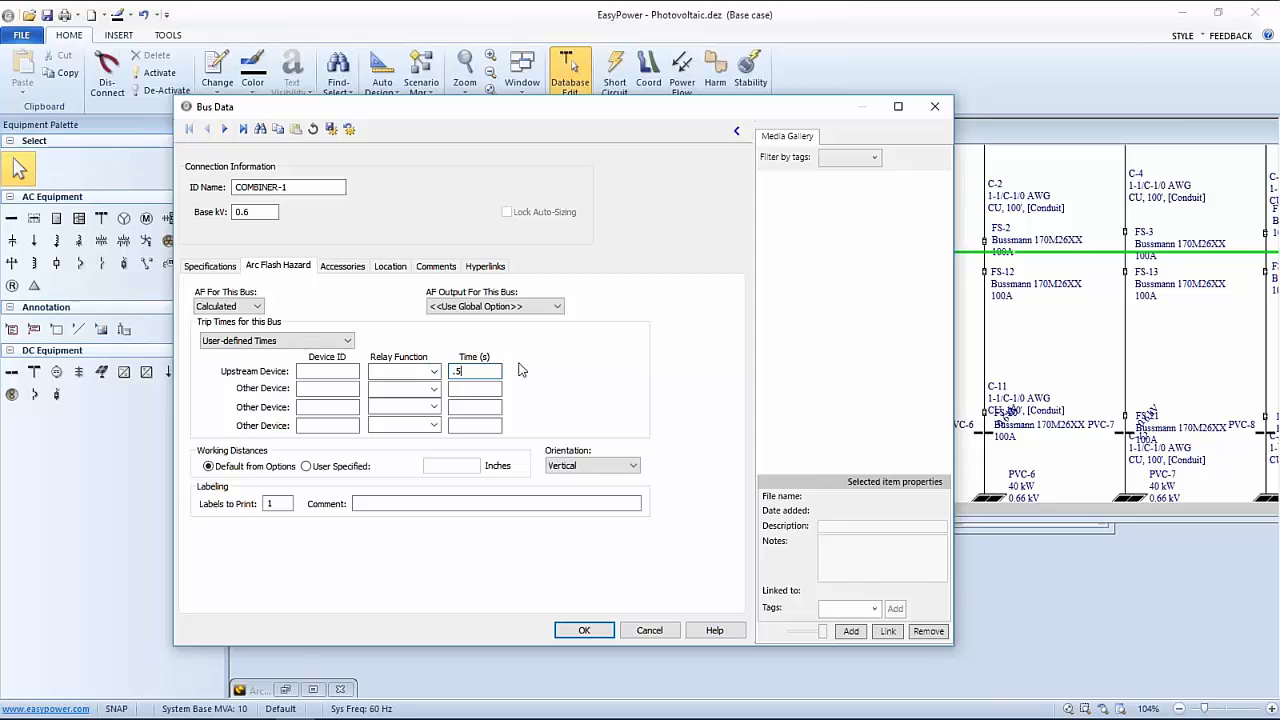
left_click(585, 630)
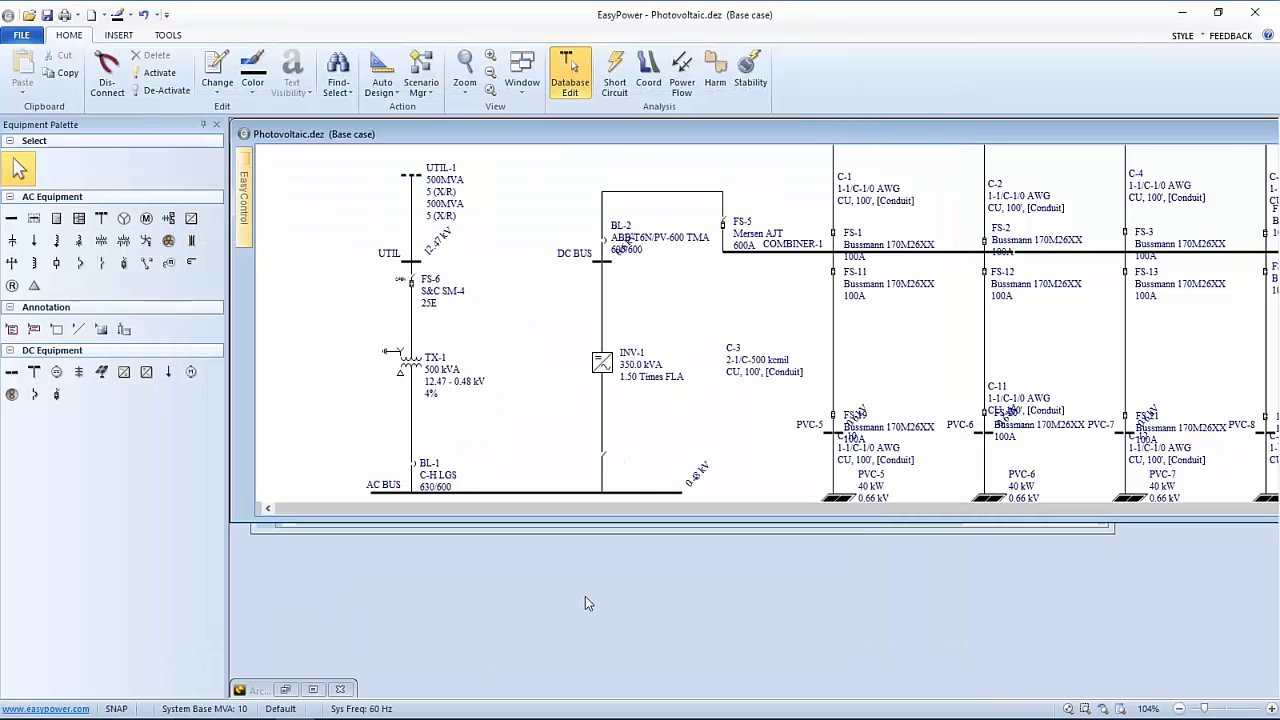
Rerun bus arc flash and show COMBINER-1's report: 0.505 s, 17.7-inch boundary, 1.2 cal/cm²
left_click(615, 75)
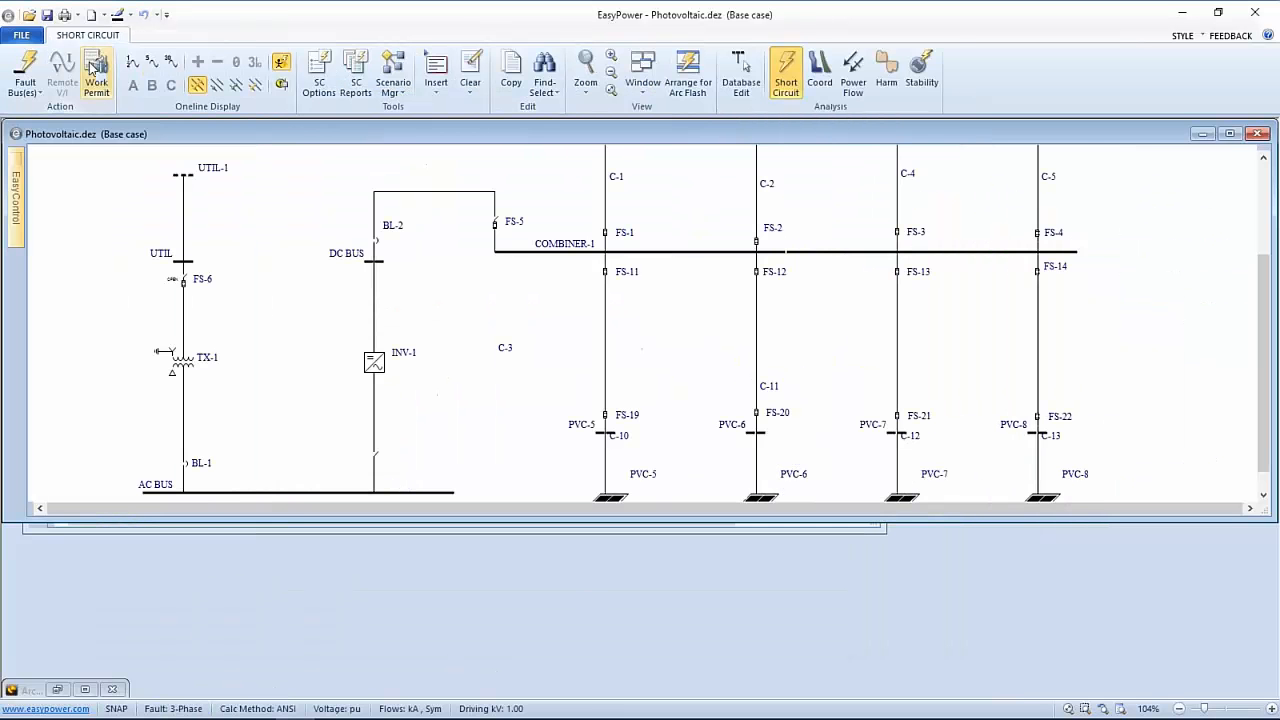
left_click(28, 70)
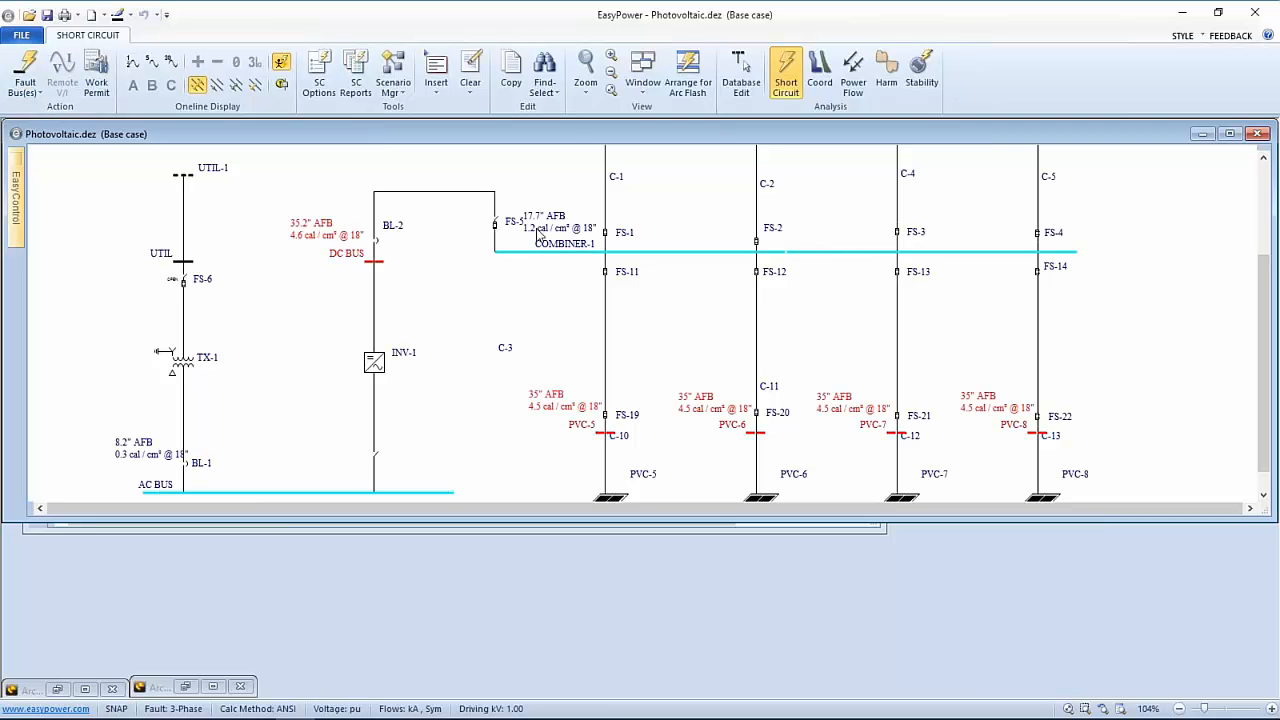
left_click_drag(540, 232, 544, 217)
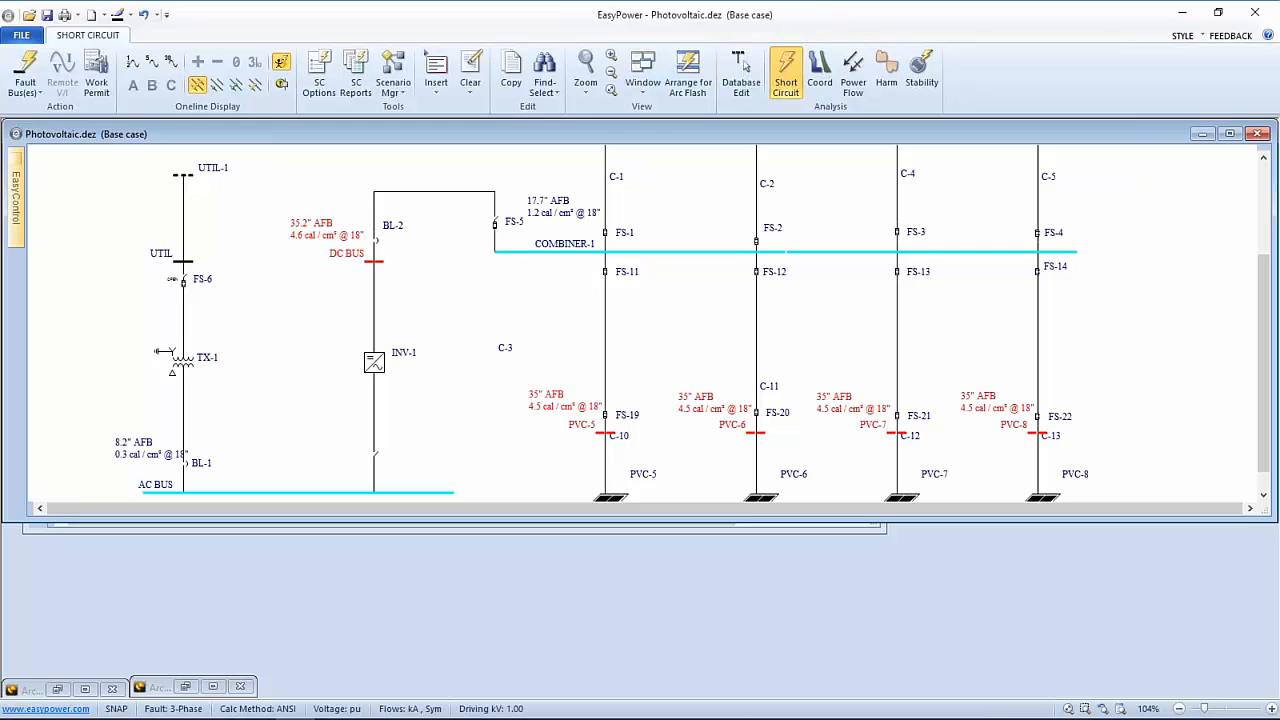
left_click(524, 250)
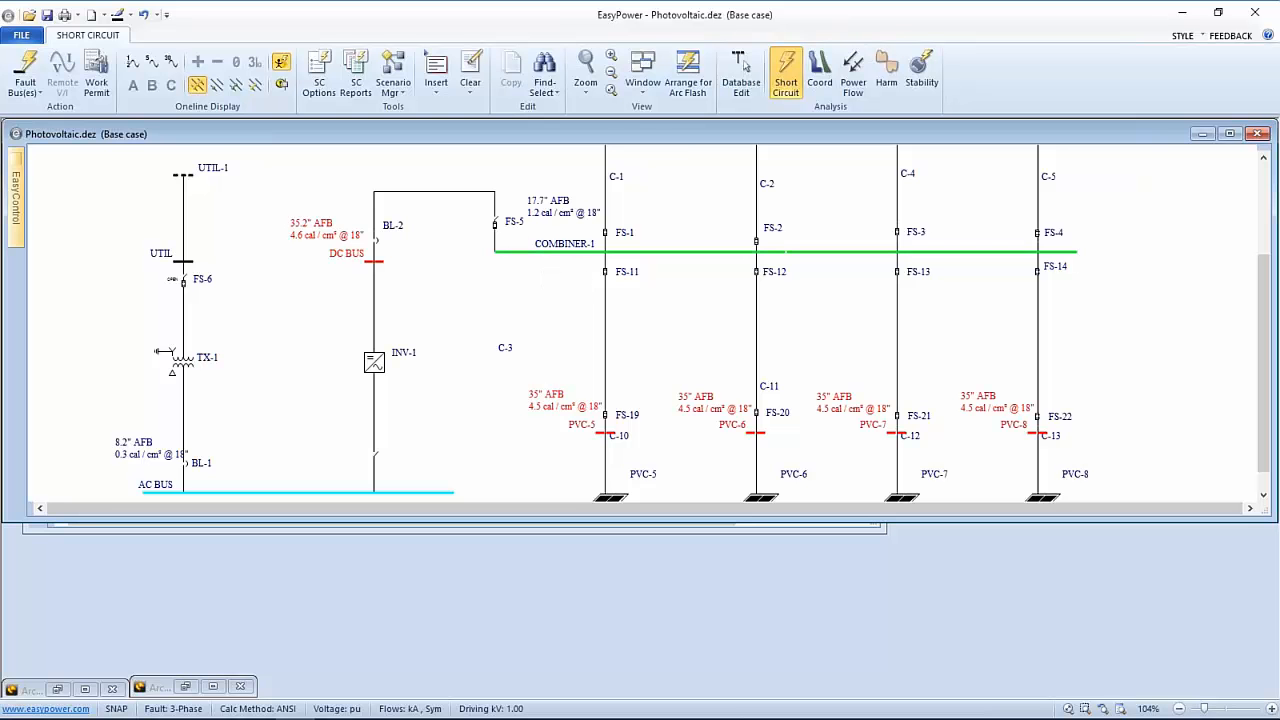
left_click(687, 75)
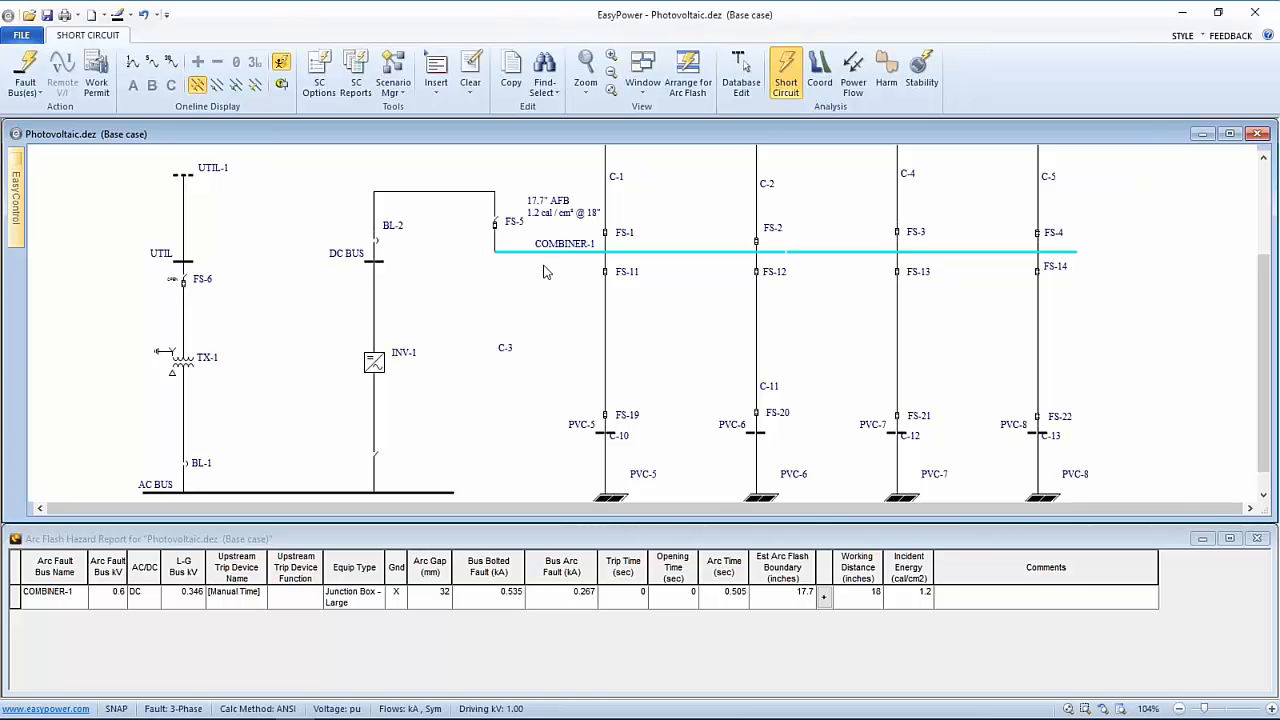
Switch from the short-circuit study to Database Edit to trigger the save prompt
left_click(741, 80)
Answer the temporary-changes prompt and return to editing the Photovoltaic one-line
left_click(578, 406)
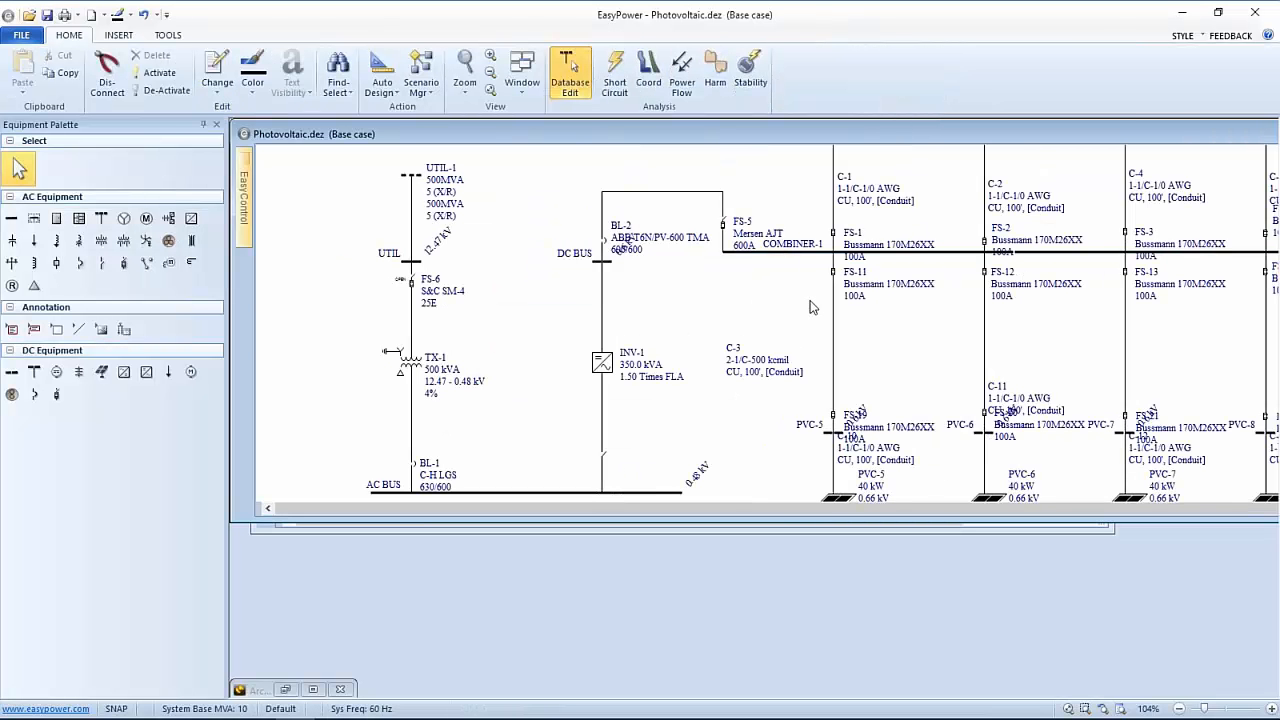
left_click_drag(812, 307, 552, 305)
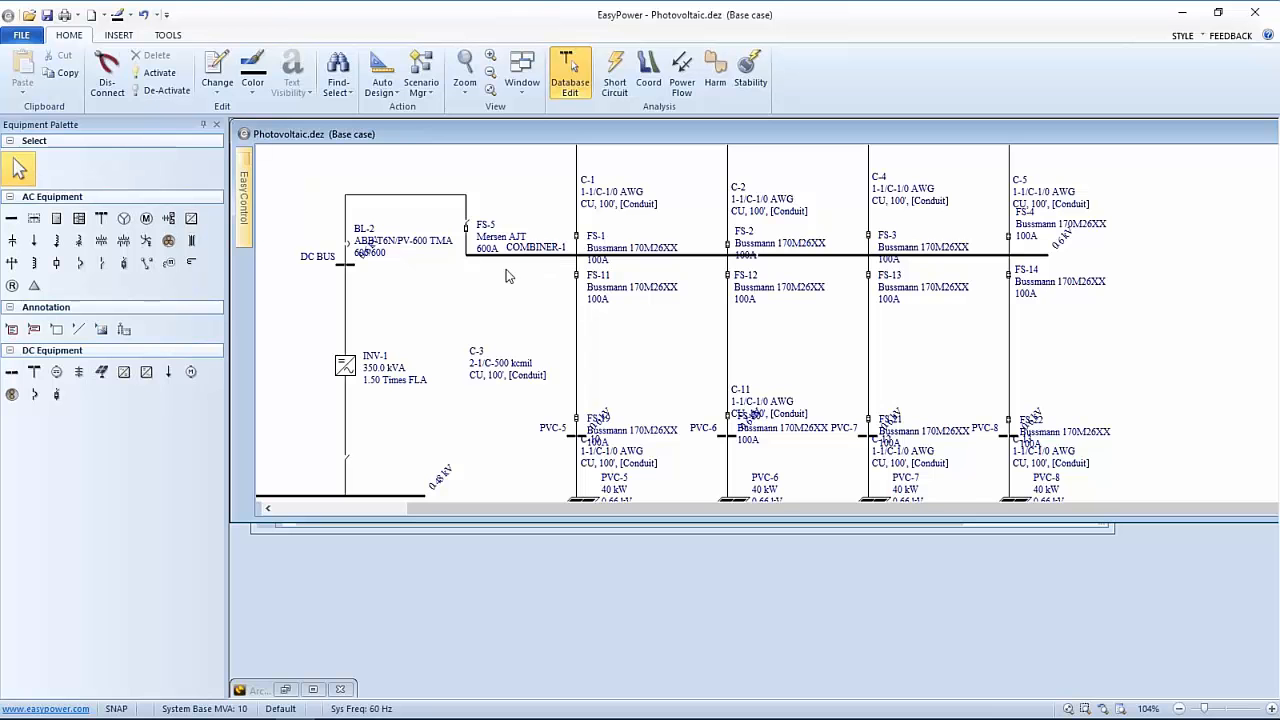
mouse_move(515, 265)
left_click_drag(528, 260, 545, 289)
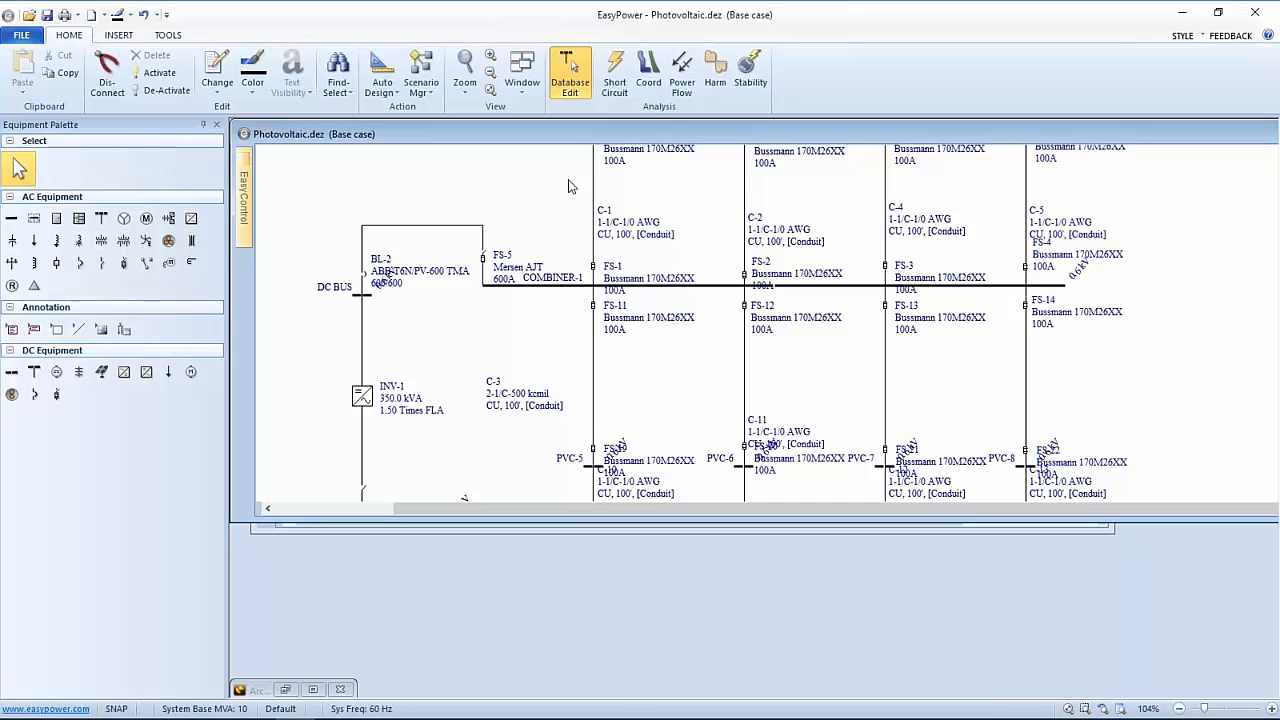
Tuck away the Equipment Palette, maximize the diagram window and zoom out to 55%
left_click(214, 124)
left_click_drag(402, 130, 311, 202)
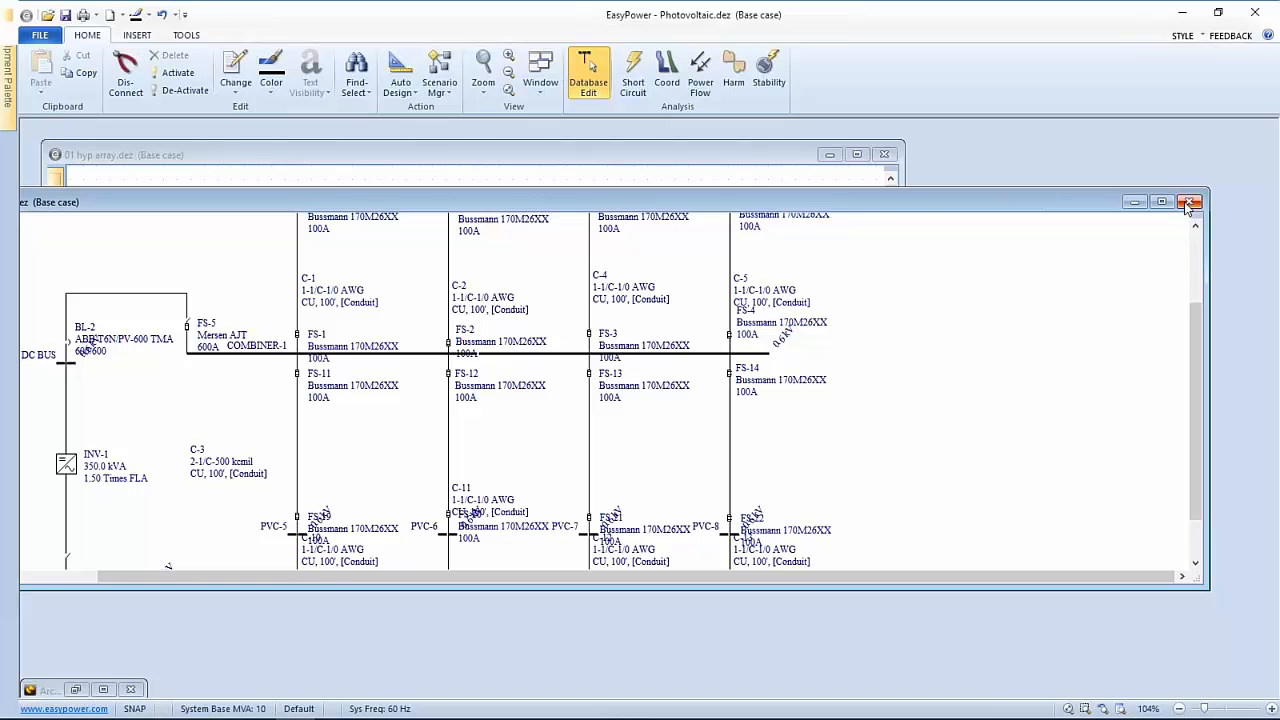
left_click_drag(908, 203, 979, 172)
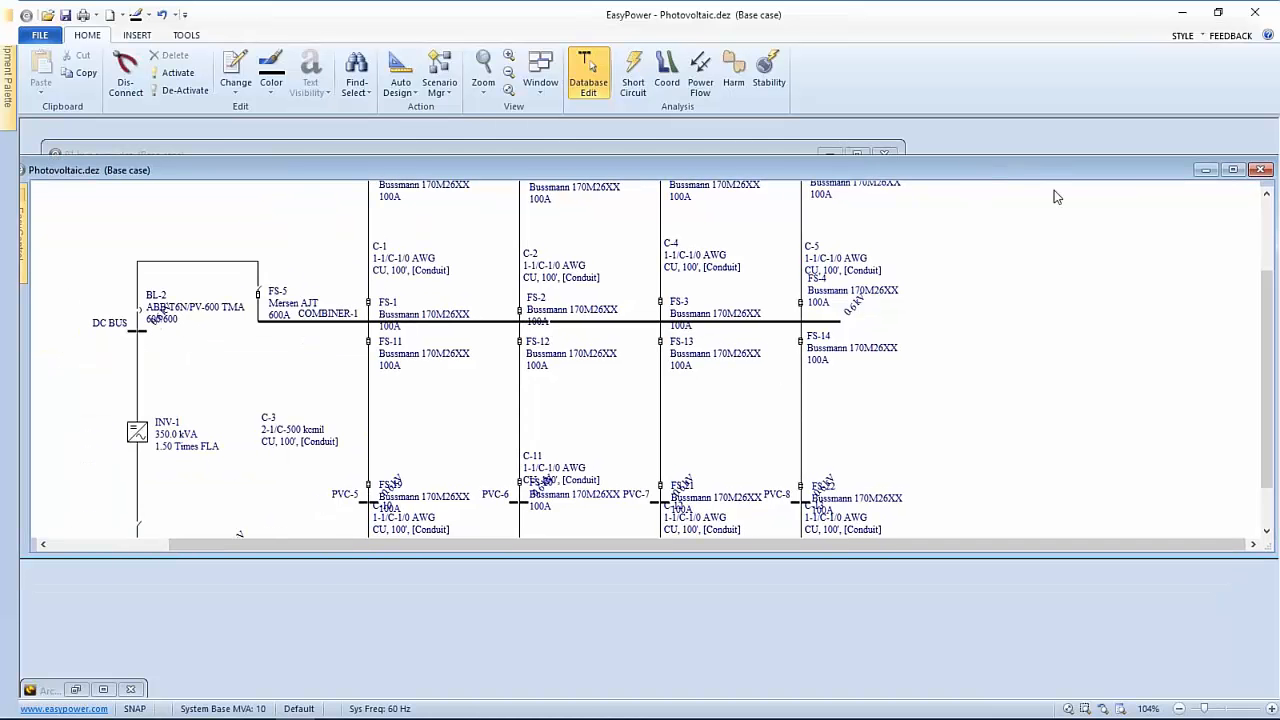
left_click(1232, 170)
left_click_drag(962, 291, 1176, 422)
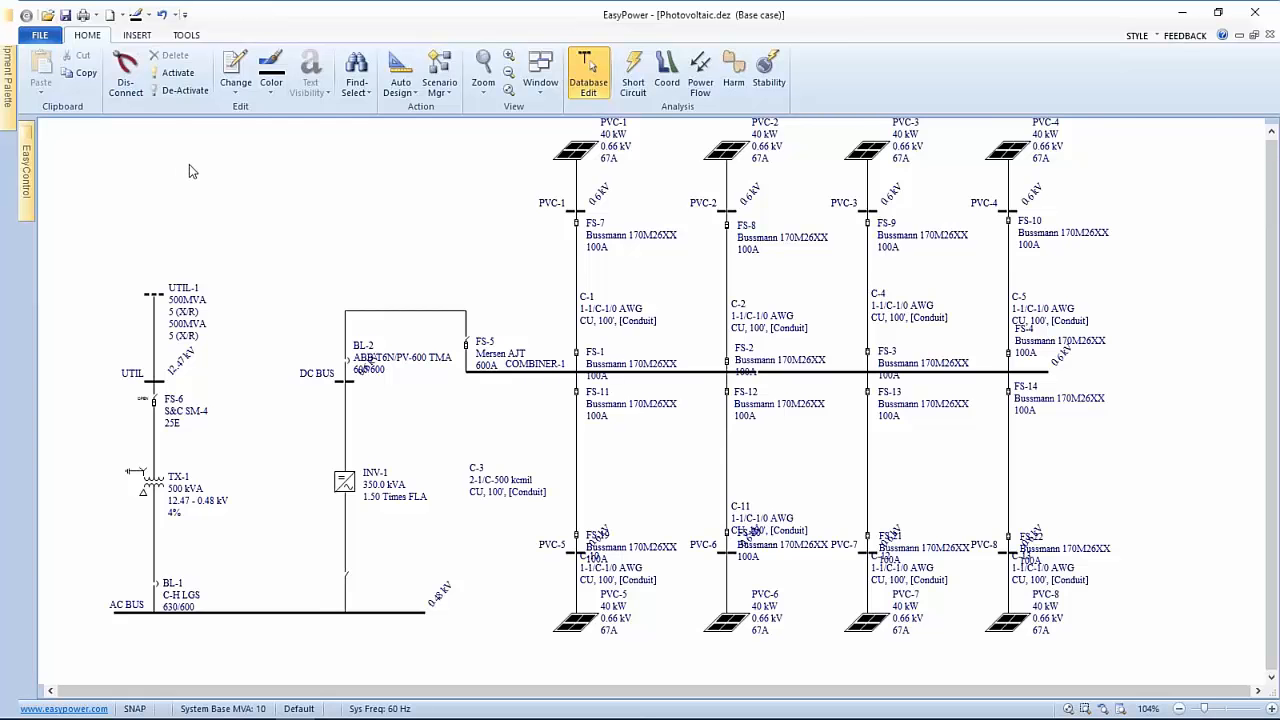
scroll(189, 166, "down", 3)
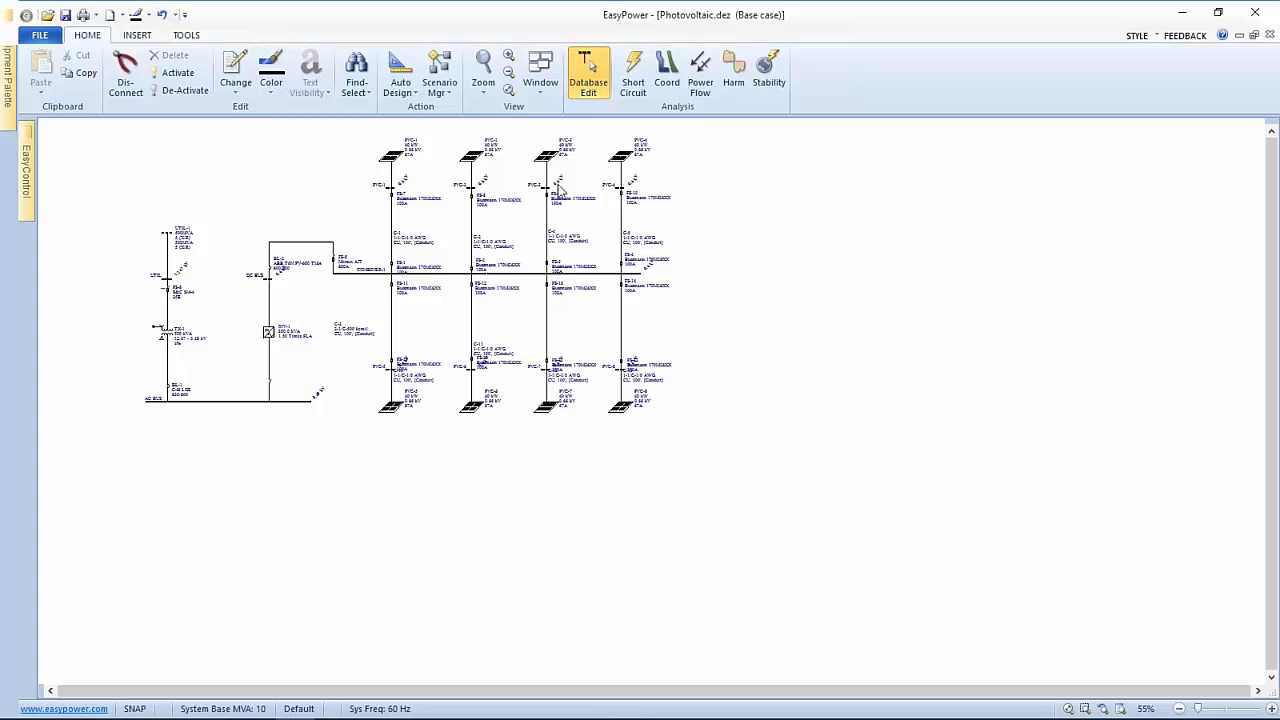
left_click(140, 35)
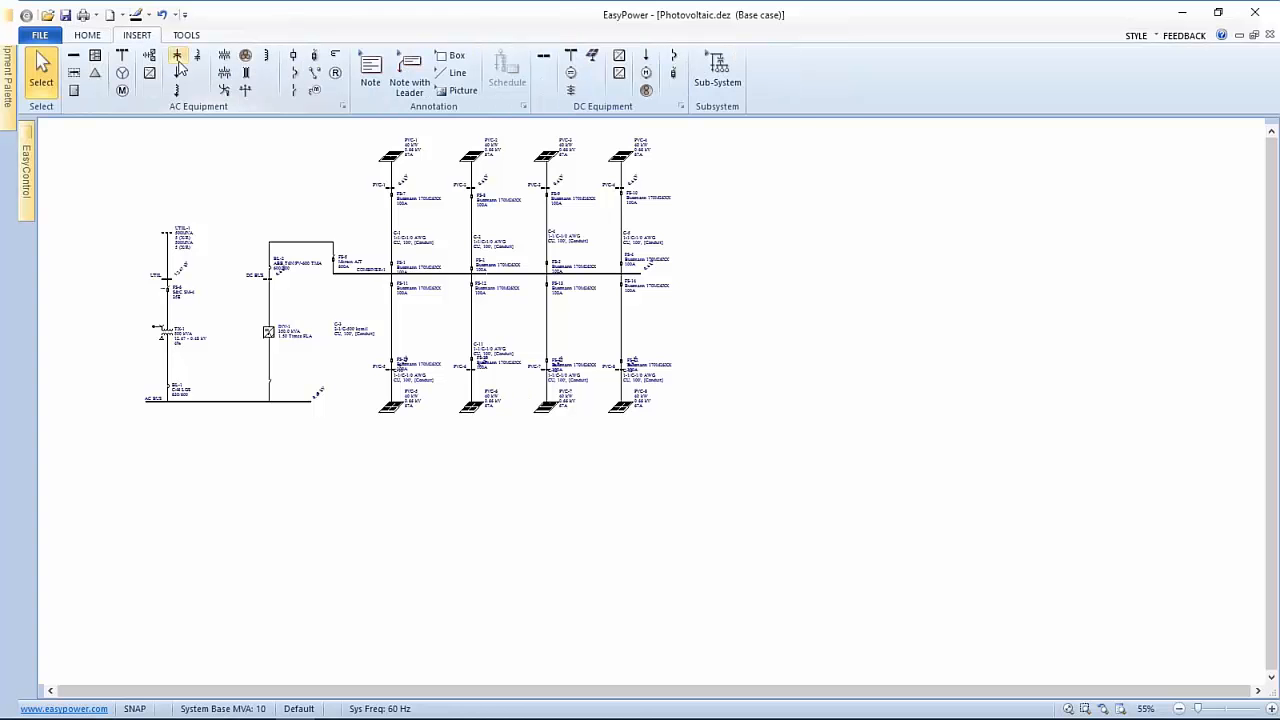
left_click(724, 76)
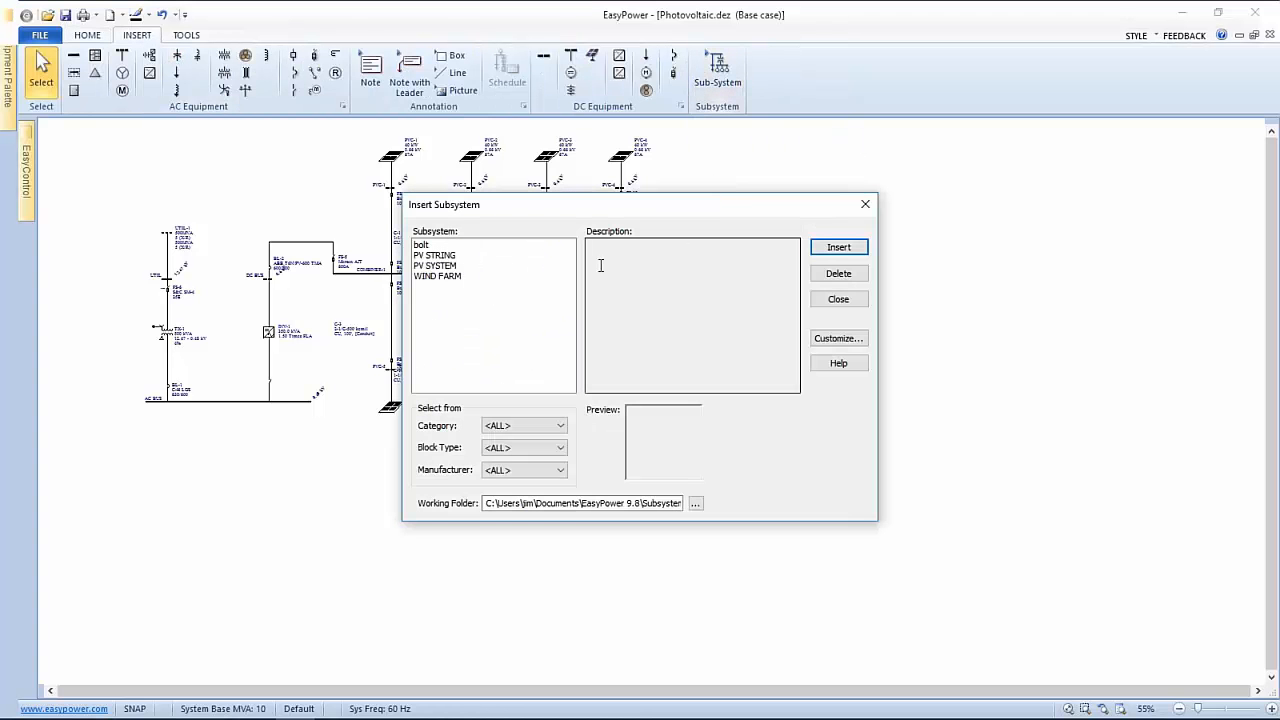
left_click(444, 256)
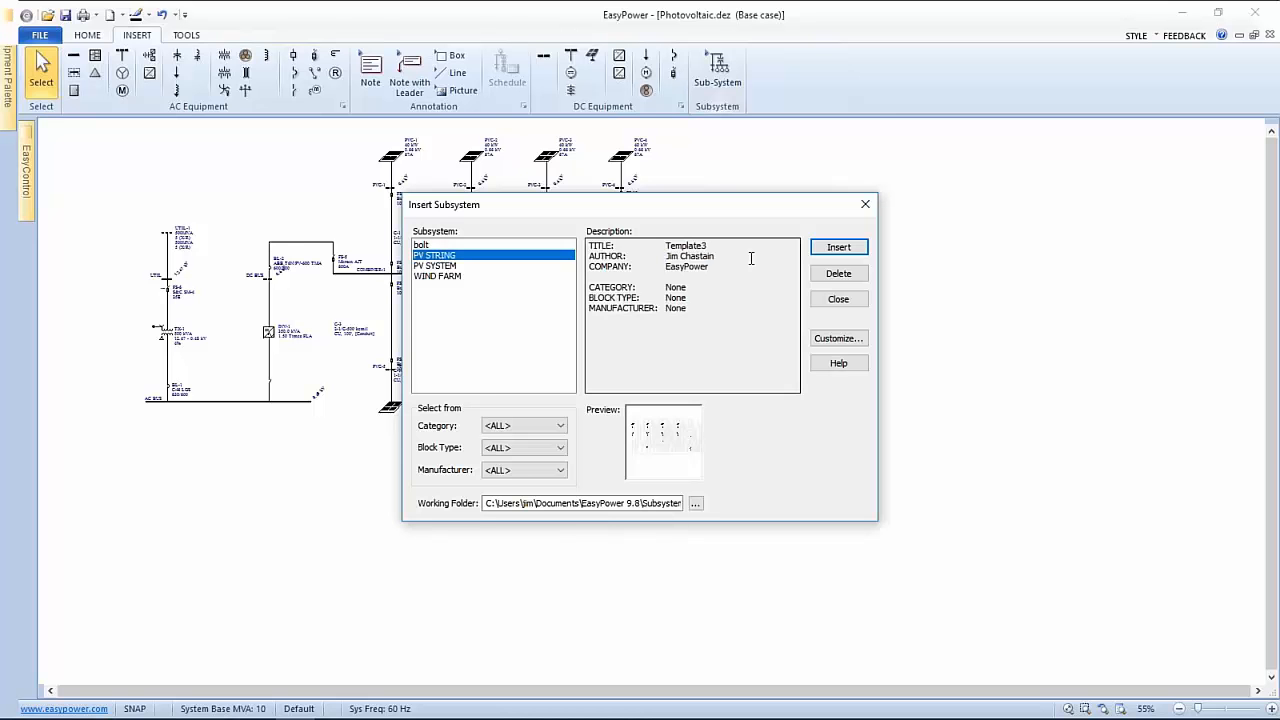
left_click(833, 252)
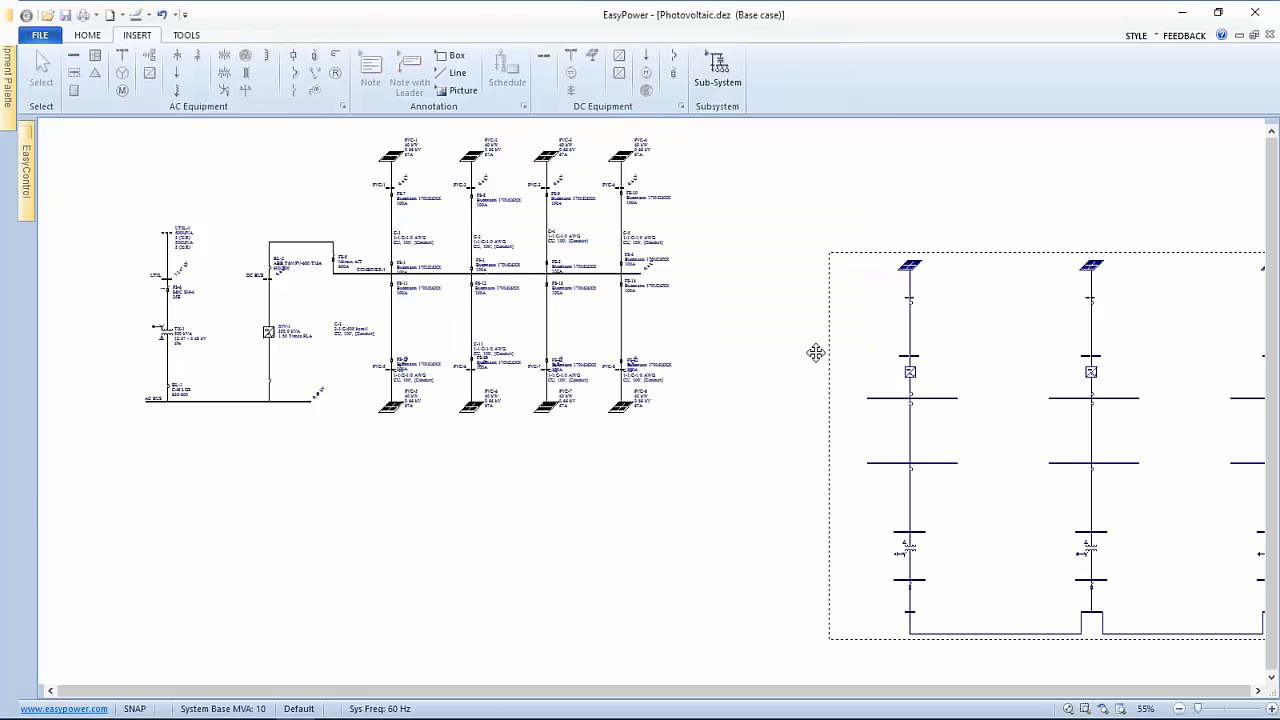
left_click(781, 370)
mouse_move(782, 372)
left_mouse_down()
mouse_move(1003, 466)
mouse_move(556, 309)
left_mouse_up()
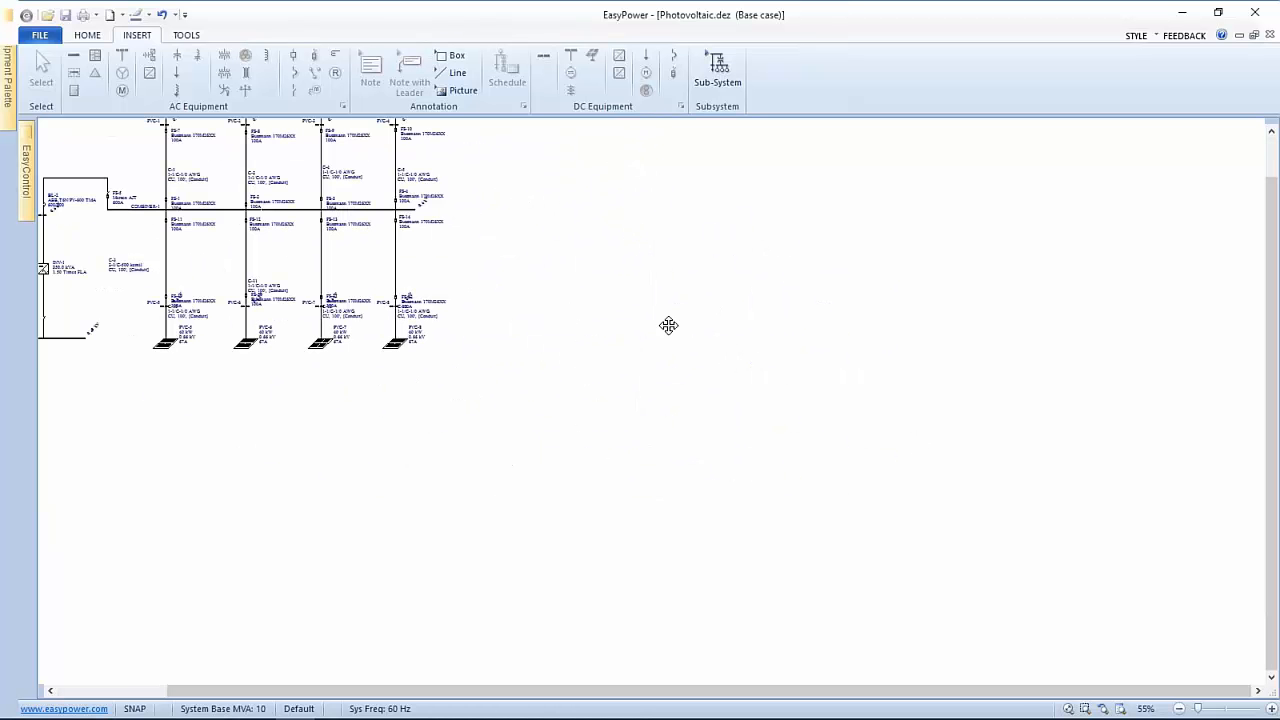
scroll(687, 325, "down", 2)
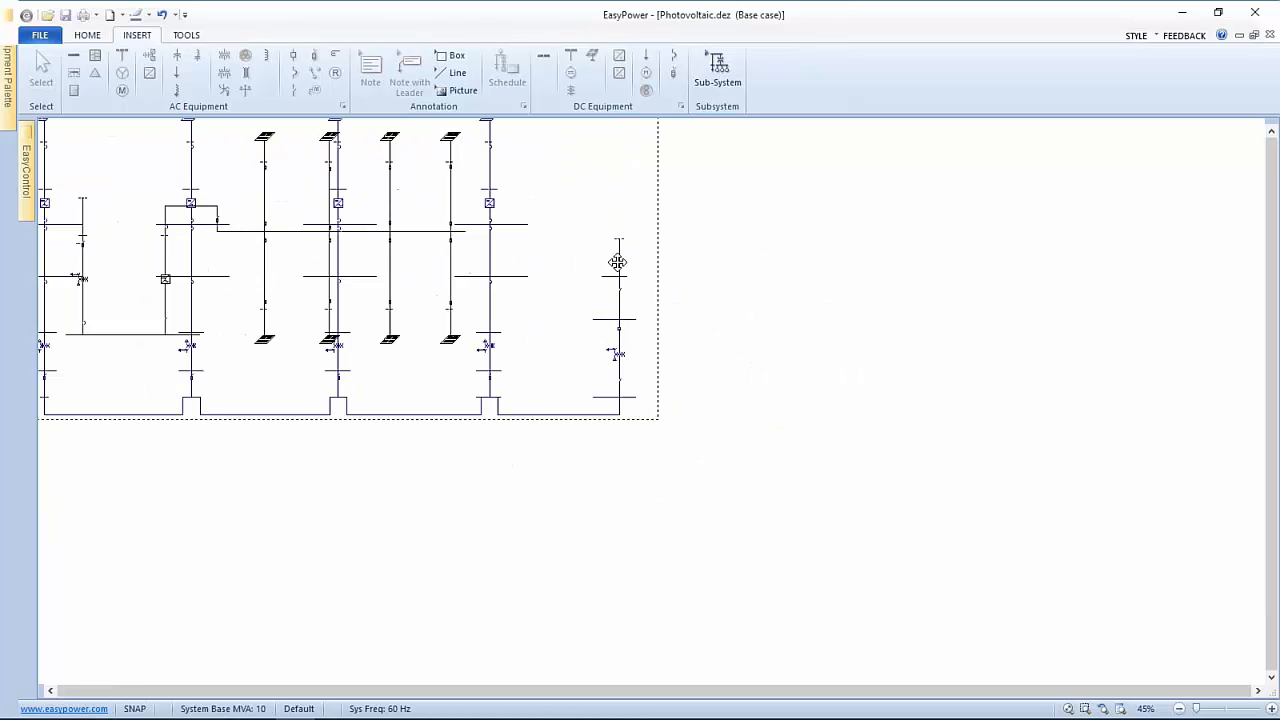
left_click(1107, 452)
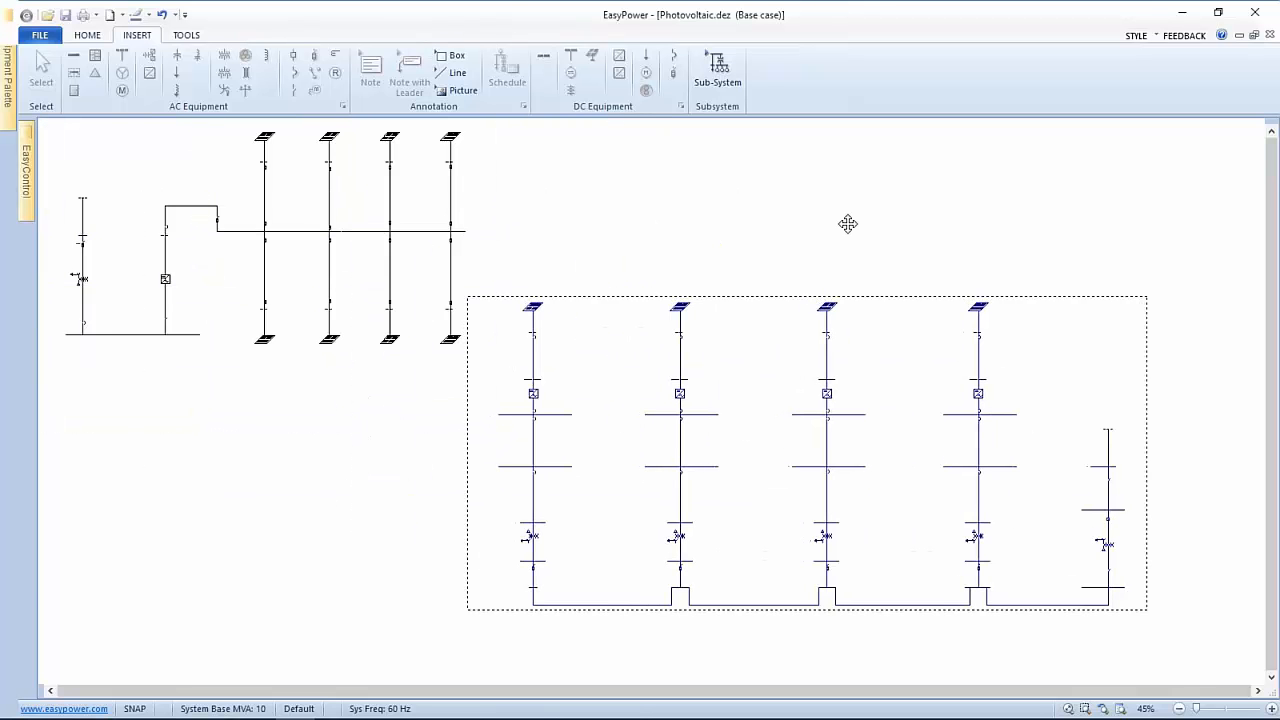
scroll(735, 424, "up", 2)
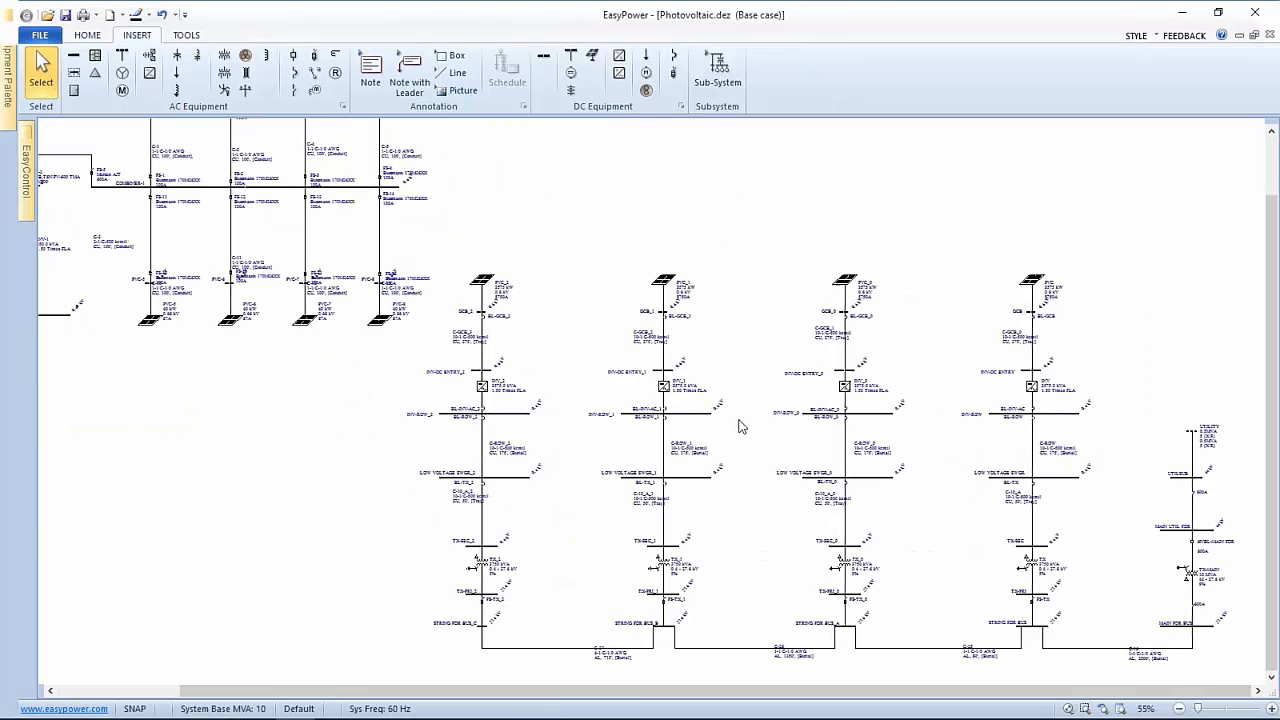
scroll(926, 540, "down", 1)
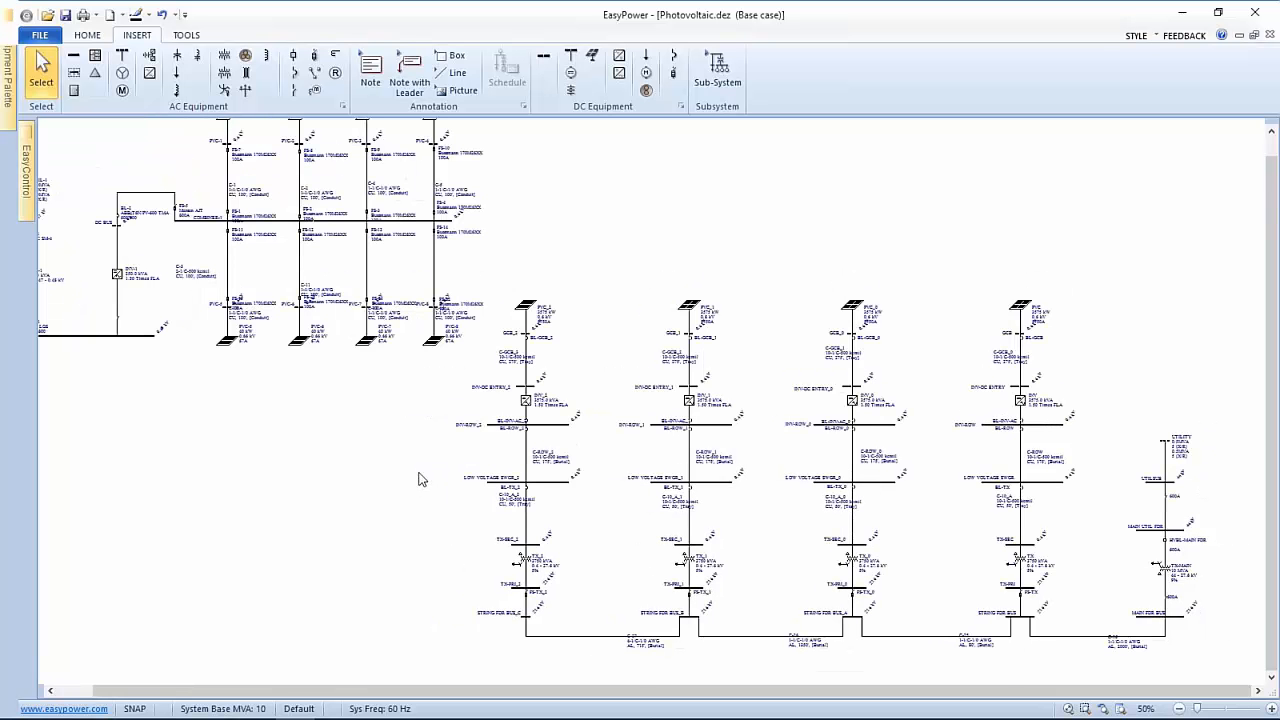
scroll(1000, 304, "up", 5)
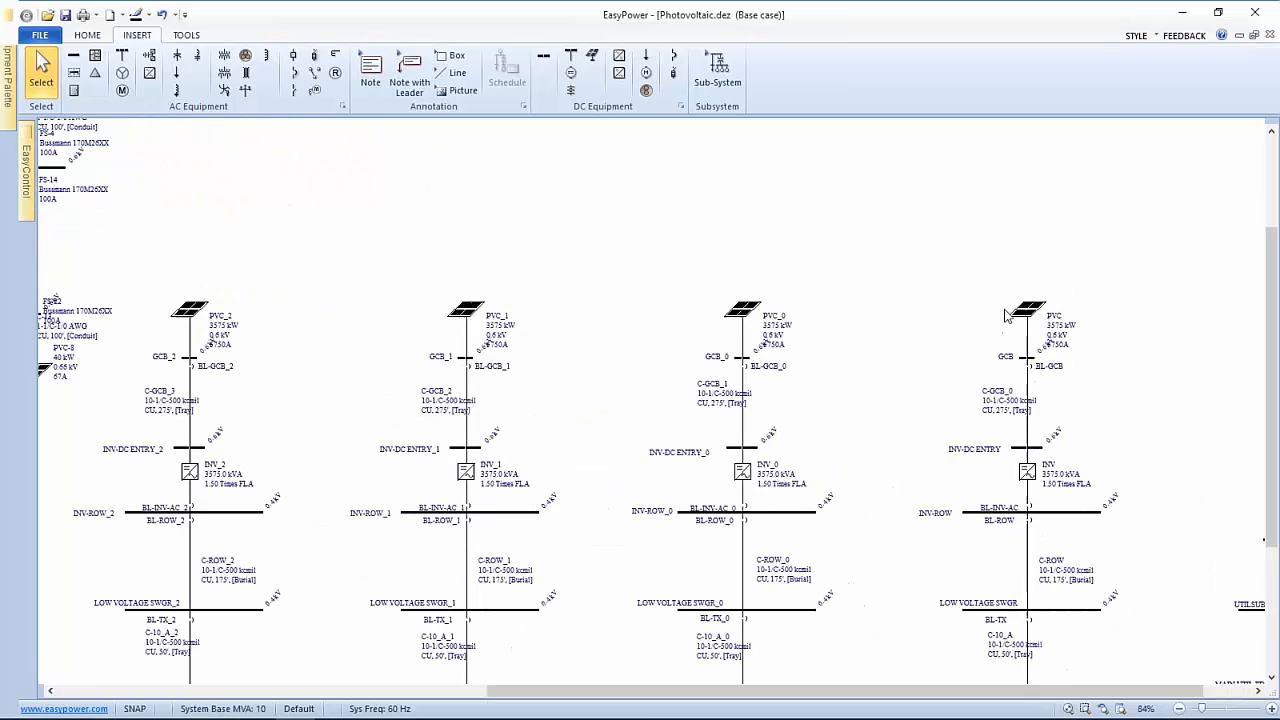
scroll(1035, 315, "right", 1)
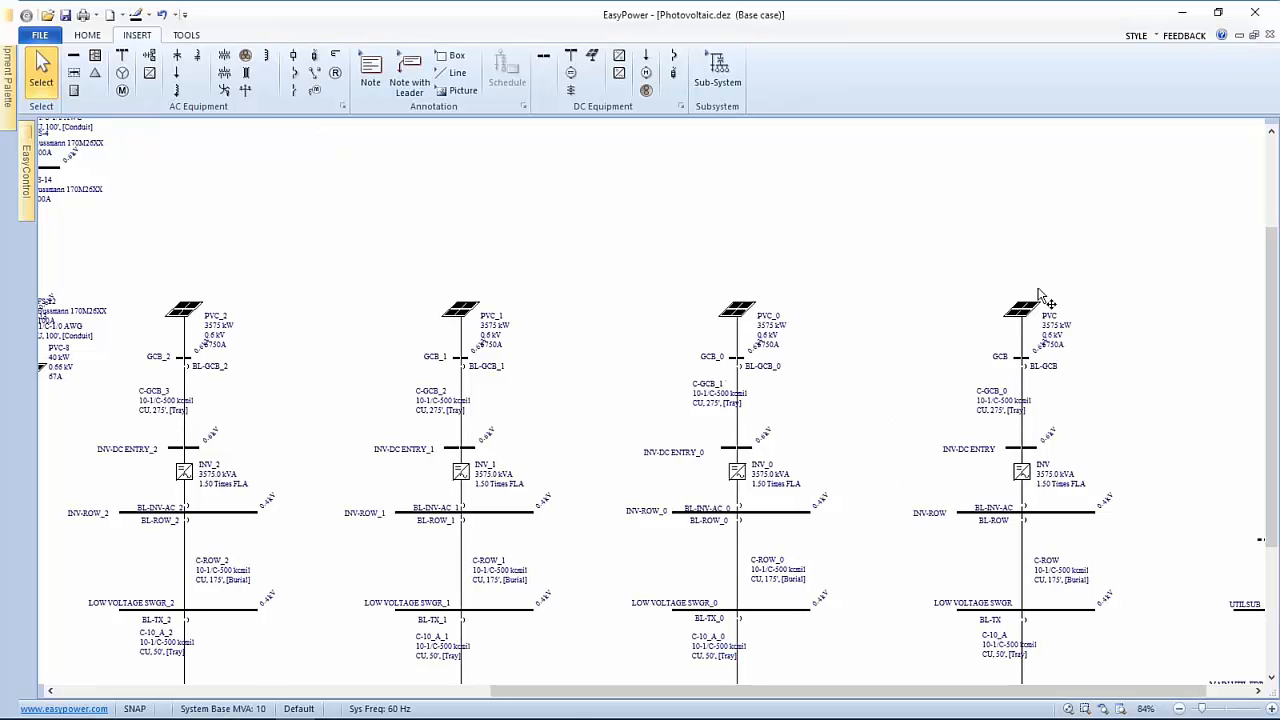
scroll(915, 325, "down", 5)
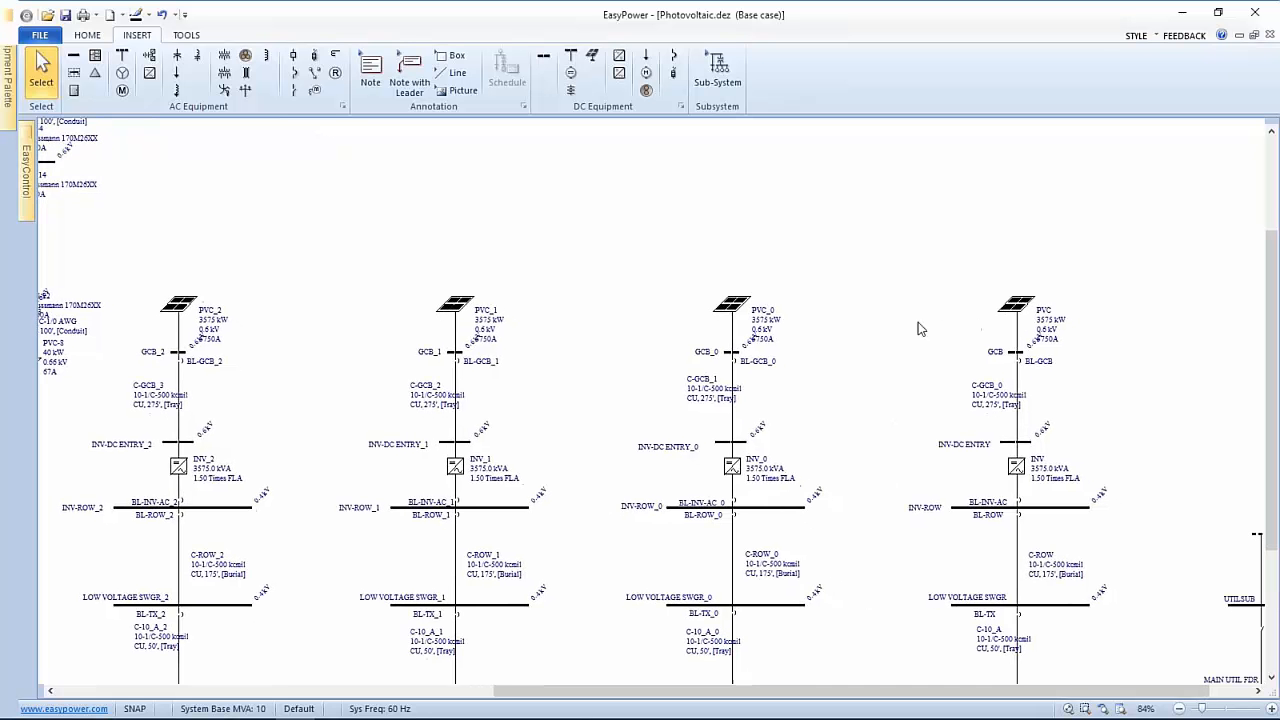
scroll(866, 323, "down", 1)
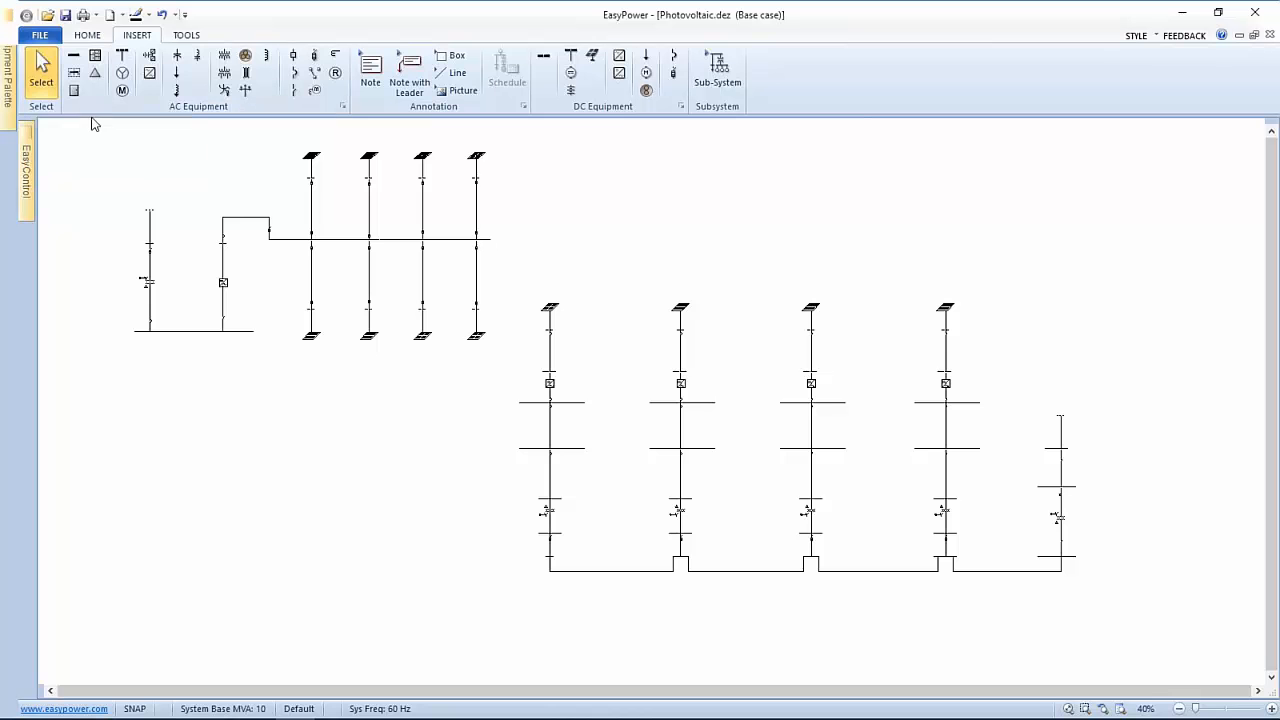
Close Photovoltaic.dez without saving and show the Recent Documents list
left_click(40, 35)
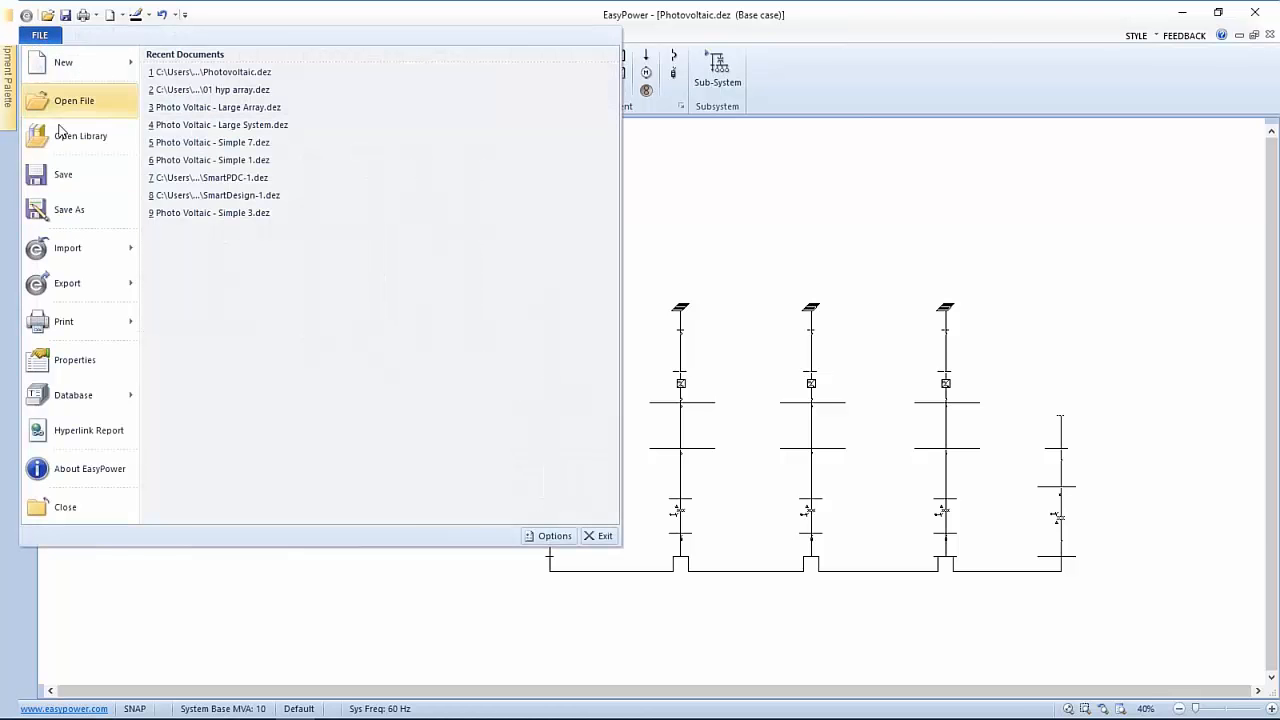
left_click(48, 507)
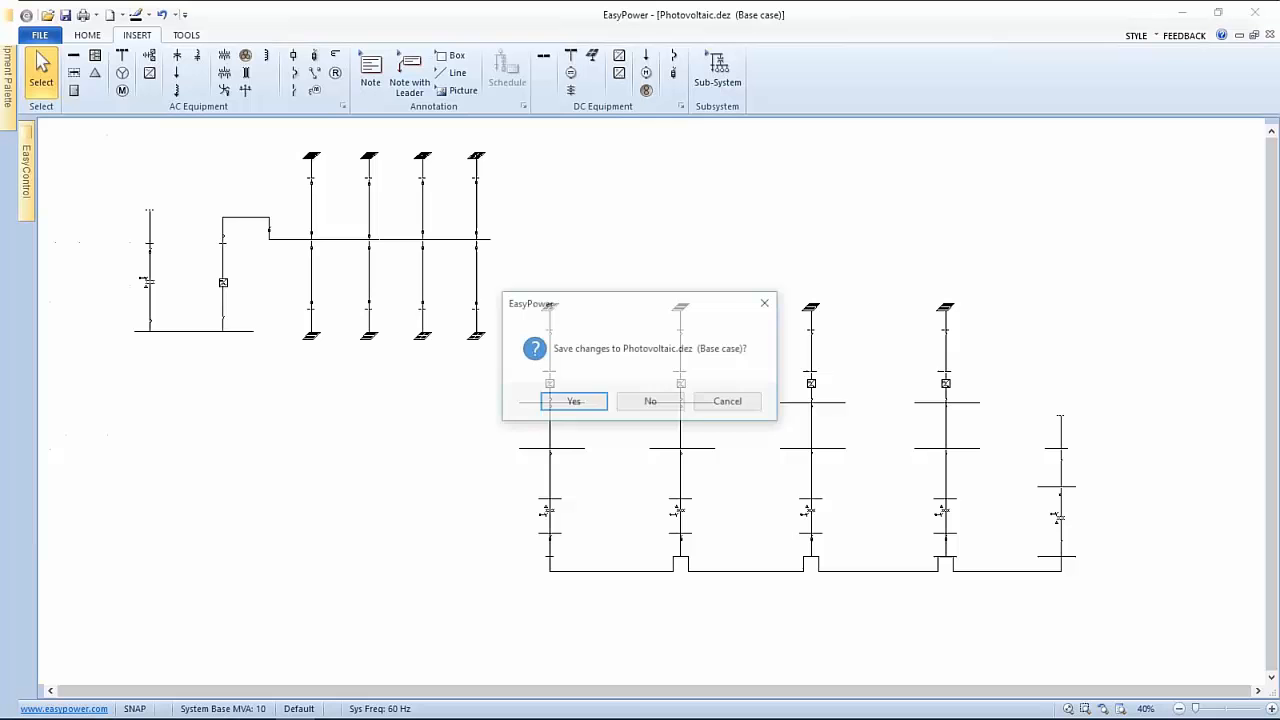
left_click(645, 402)
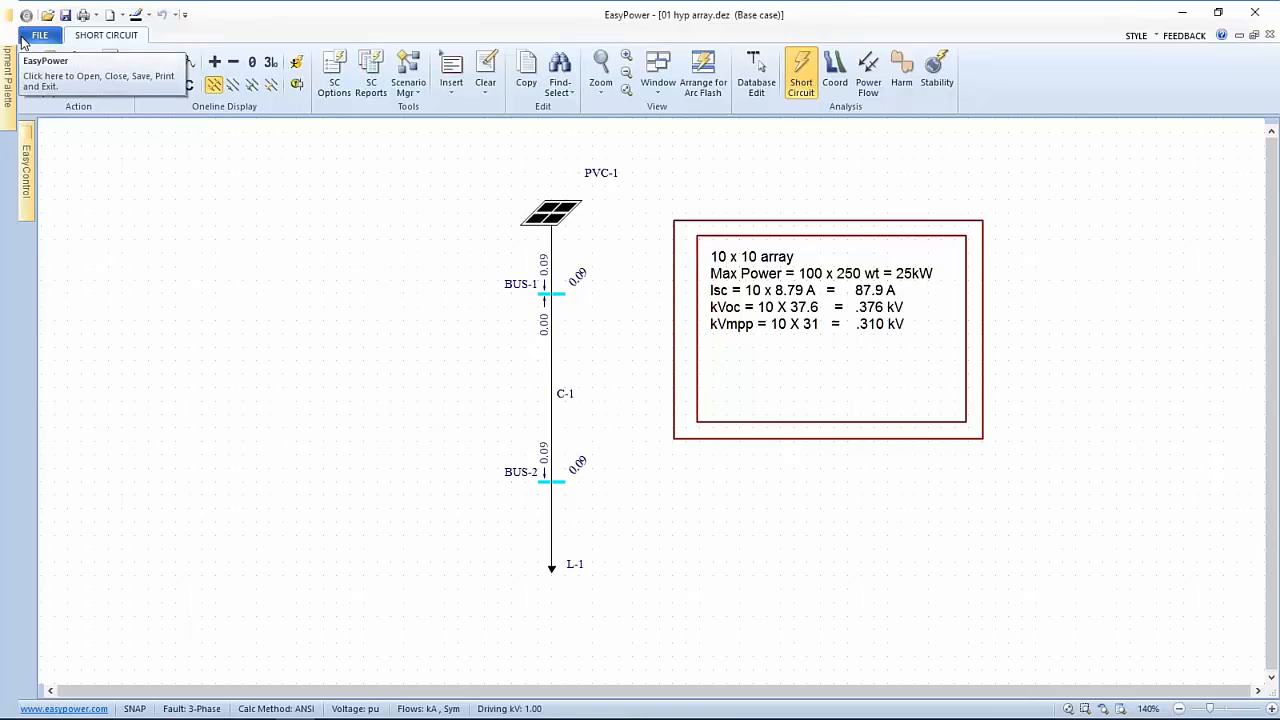
left_click(30, 38)
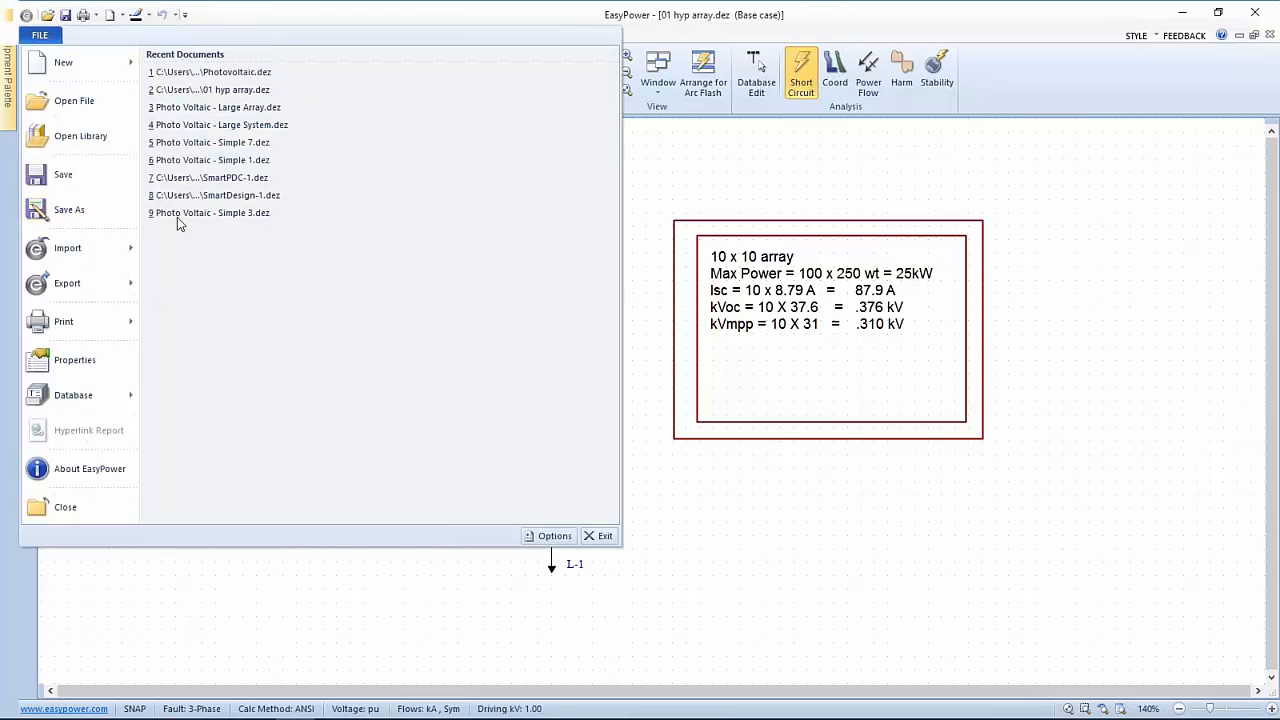
Open Photo Voltaic - Large Array.dez from recent documents and fit the PV array in view
left_click(229, 108)
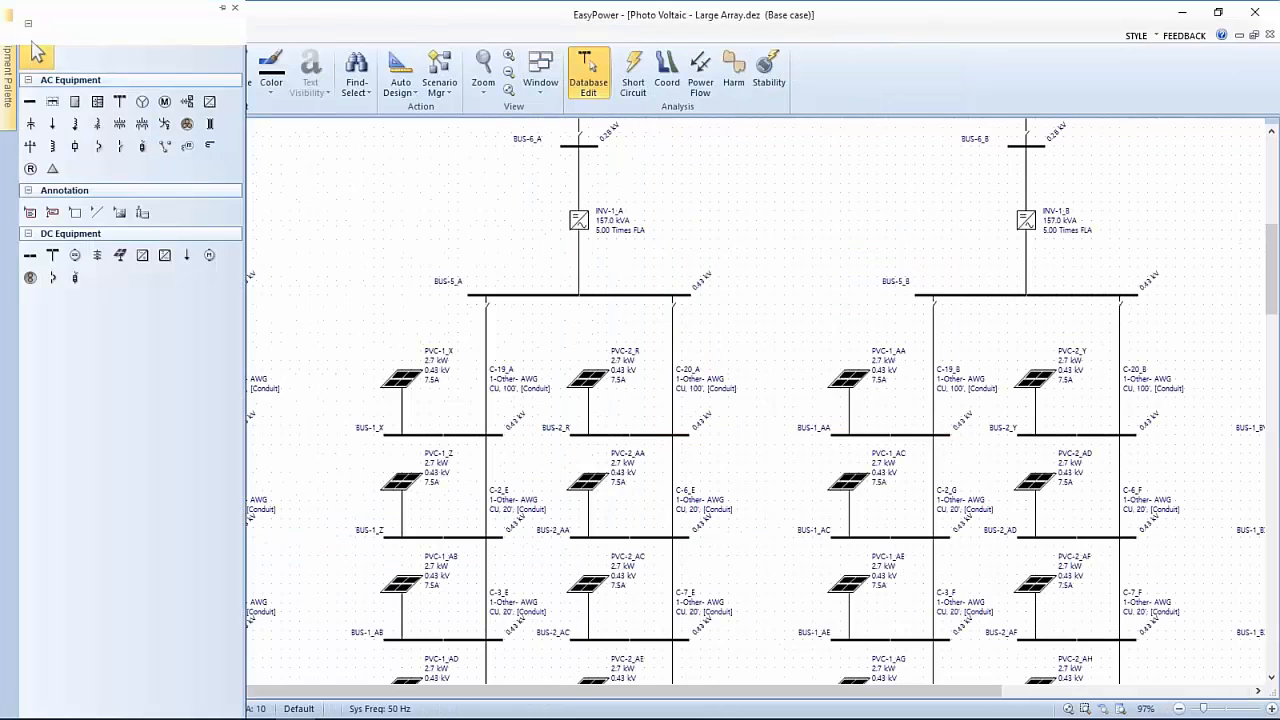
scroll(570, 214, "down", 6)
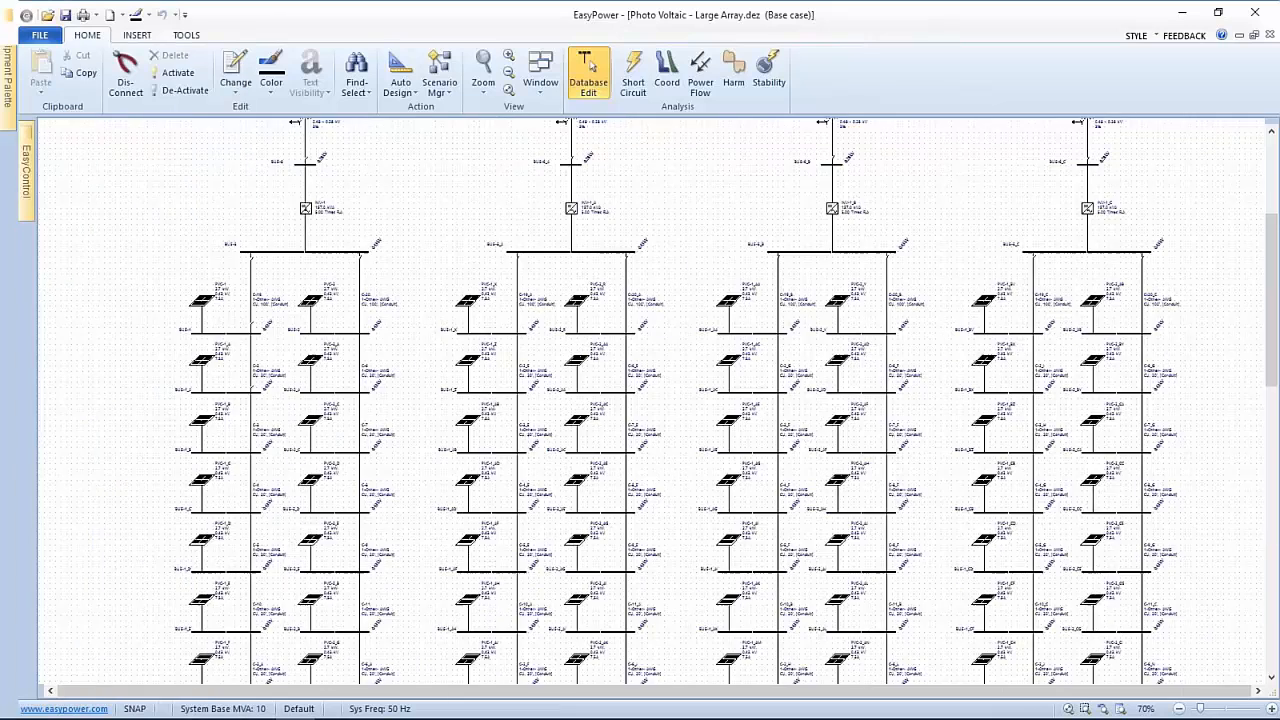
scroll(568, 222, "down", 3)
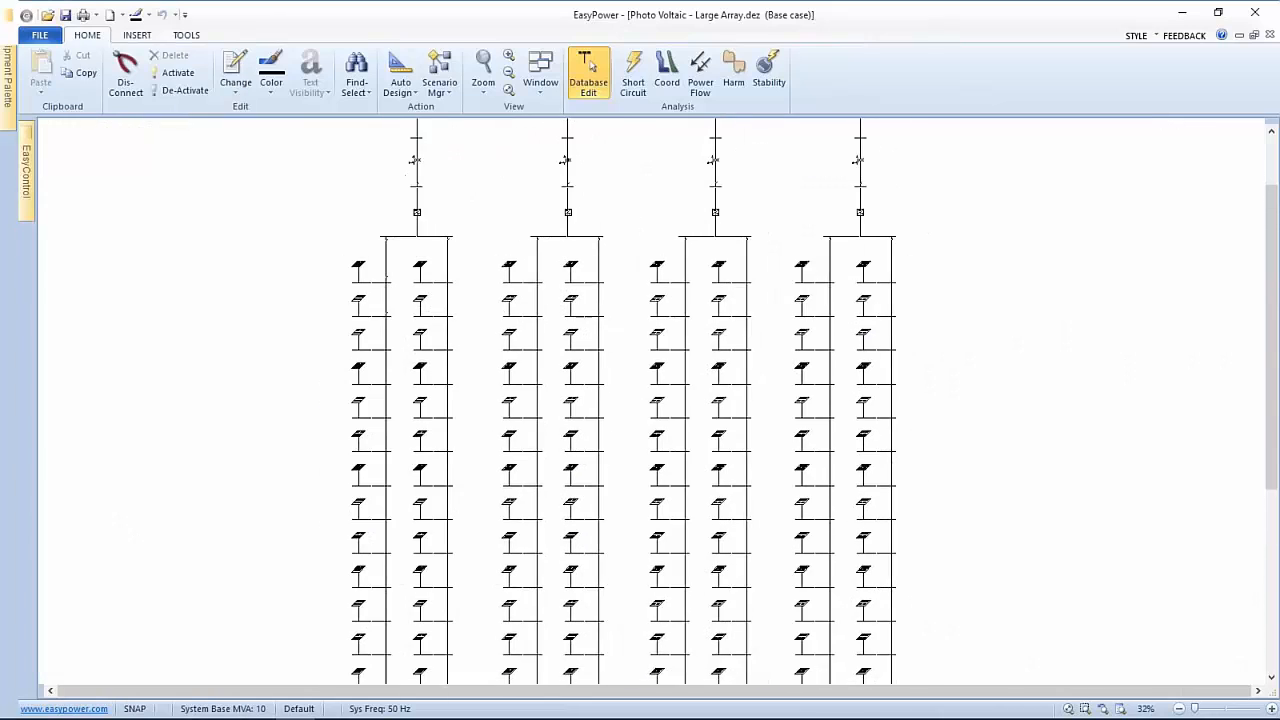
scroll(588, 341, "down", 2)
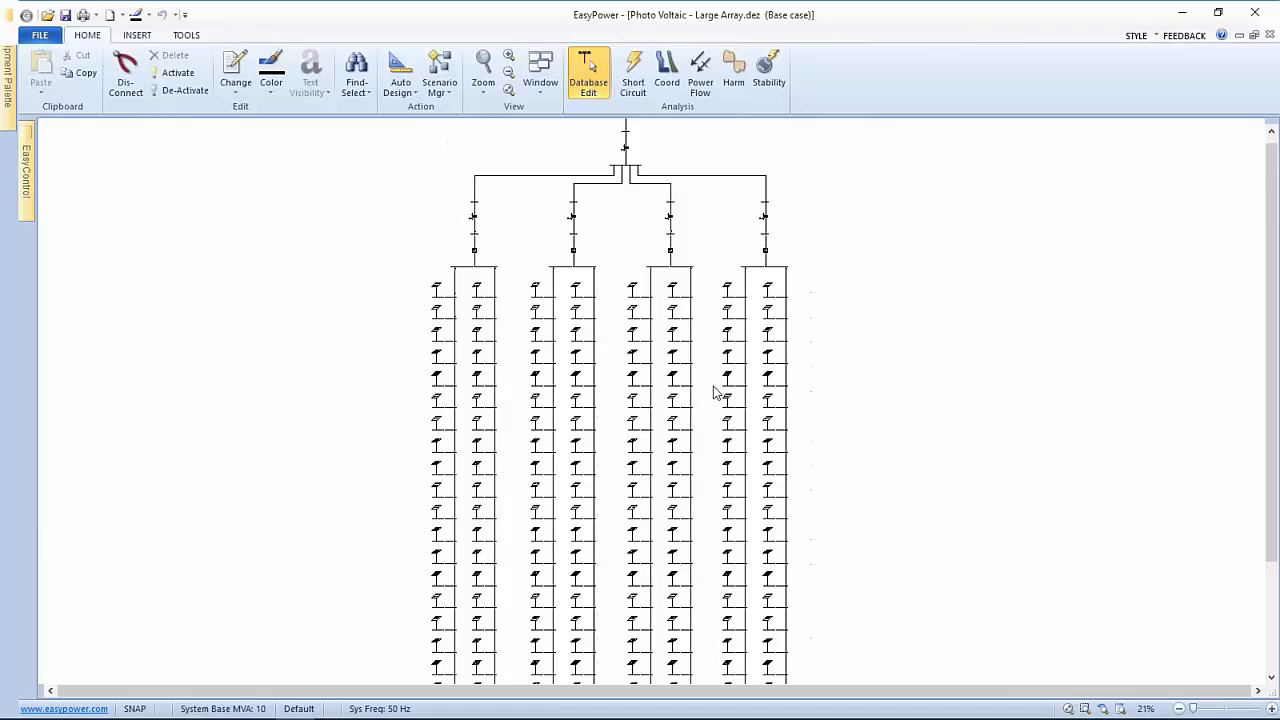
scroll(837, 390, "down", 1)
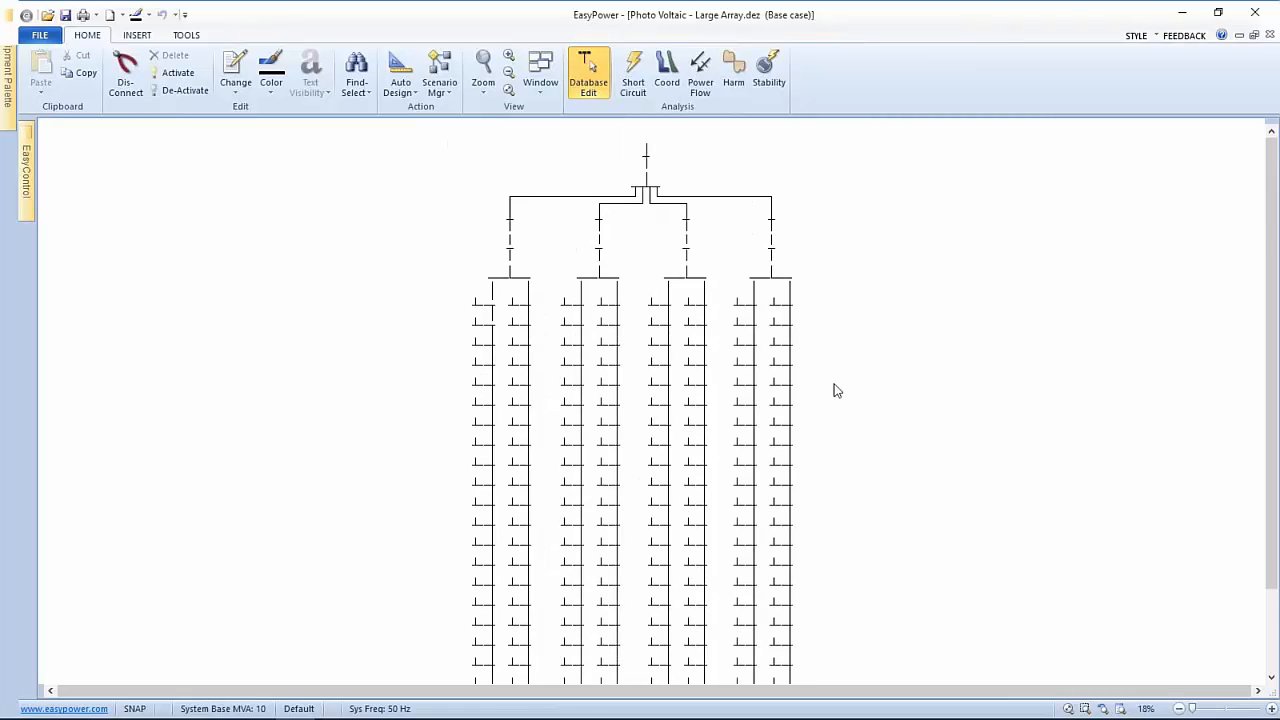
left_click_drag(837, 390, 840, 429)
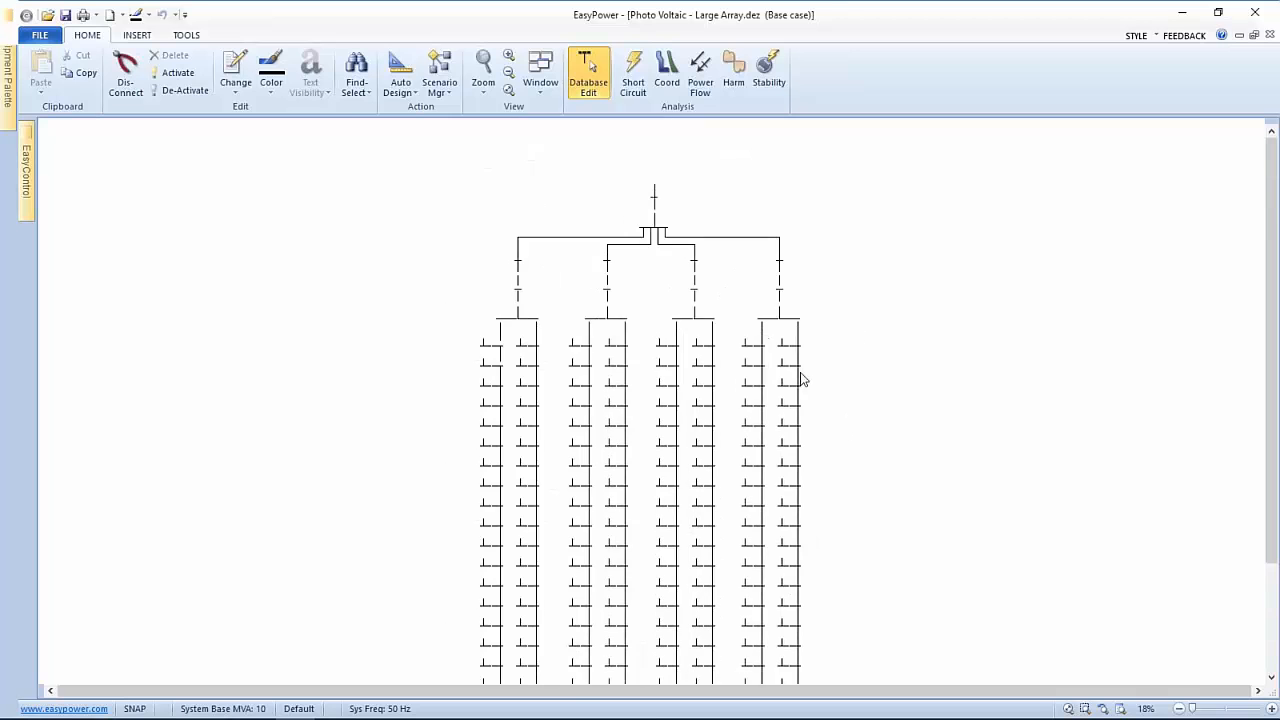
Inspect the array's buses, from BUS-5_A and BUS-5_B up to BUS-8 and cable C-24
scroll(700, 370, "up", 4)
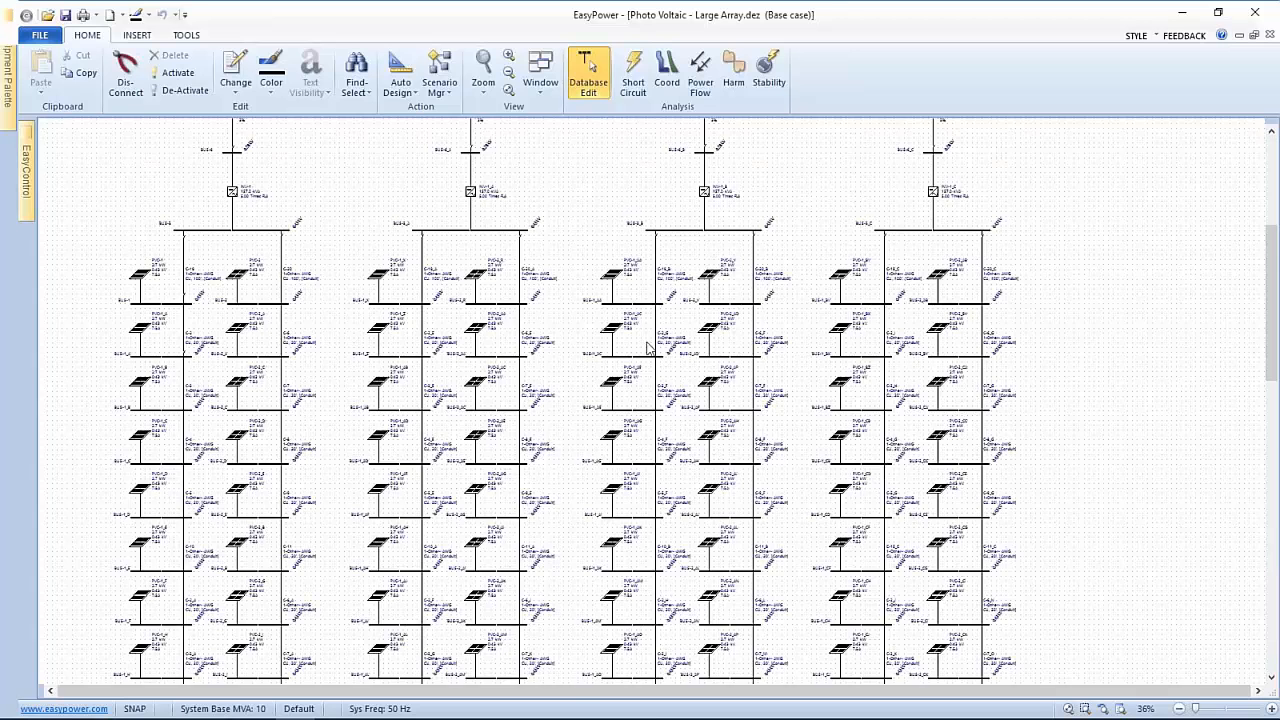
scroll(566, 294, "up", 8)
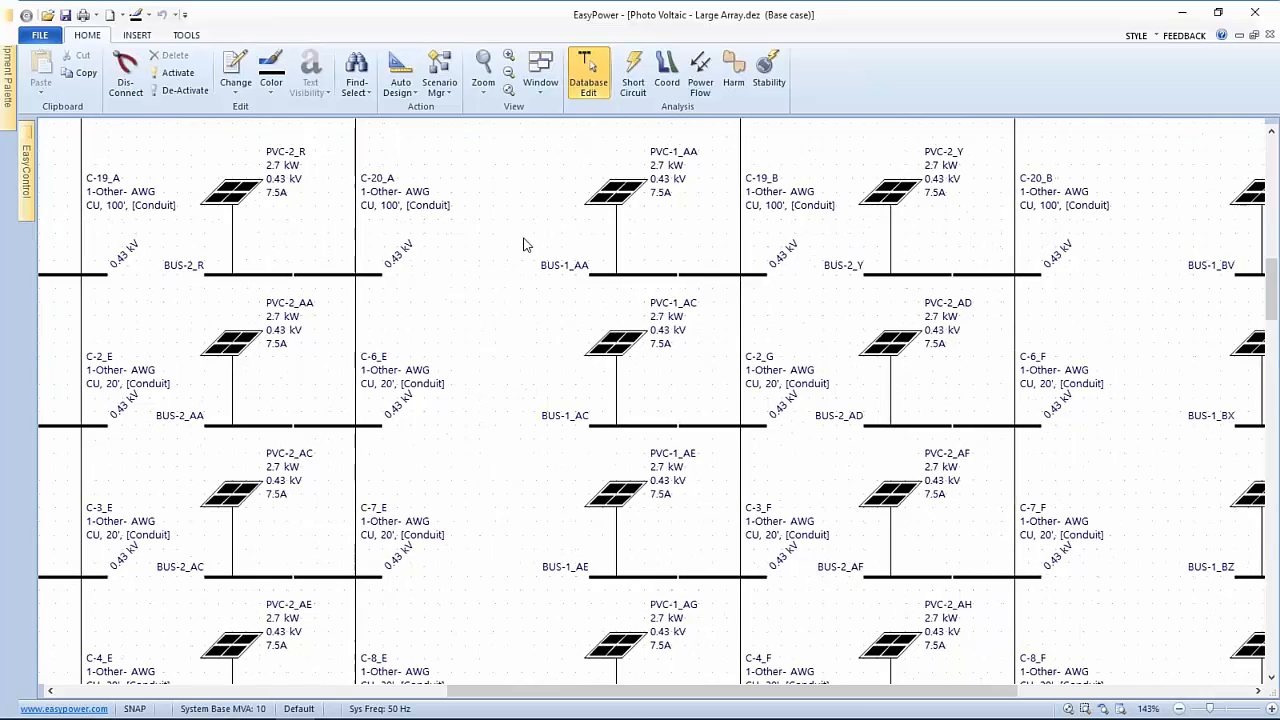
left_click_drag(524, 239, 550, 348)
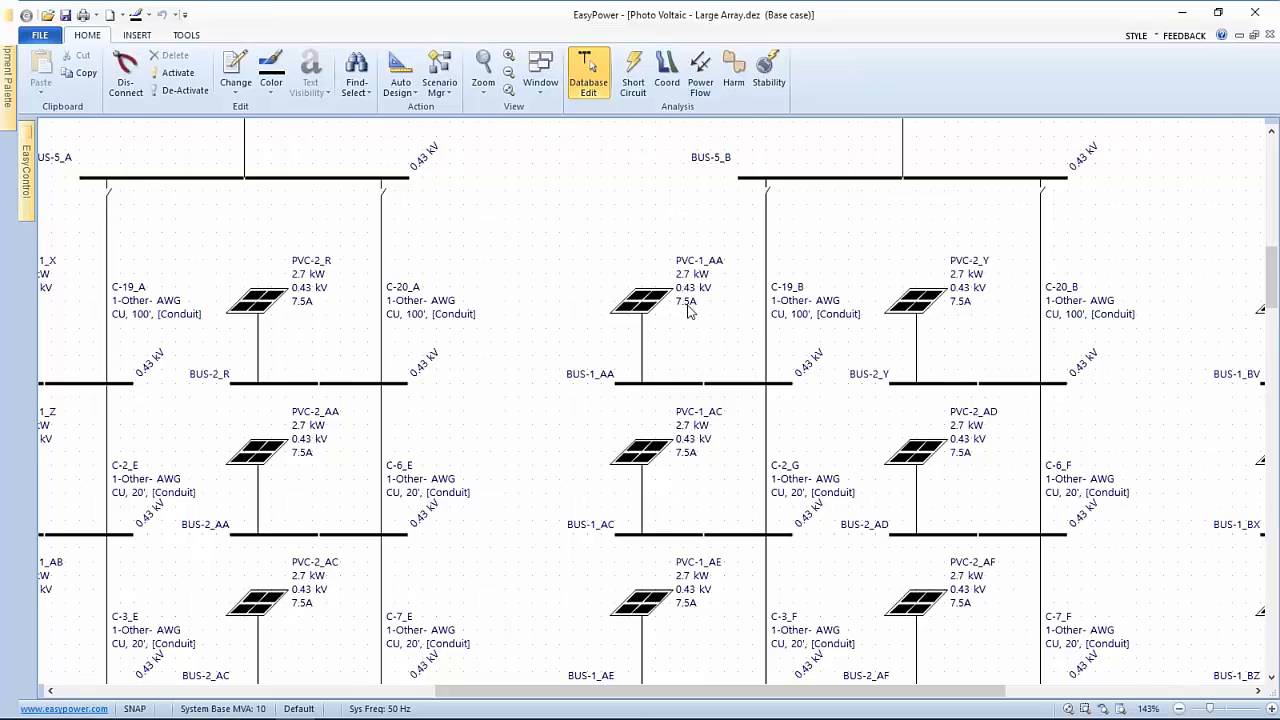
scroll(568, 282, "down", 3)
scroll(593, 236, "down", 3)
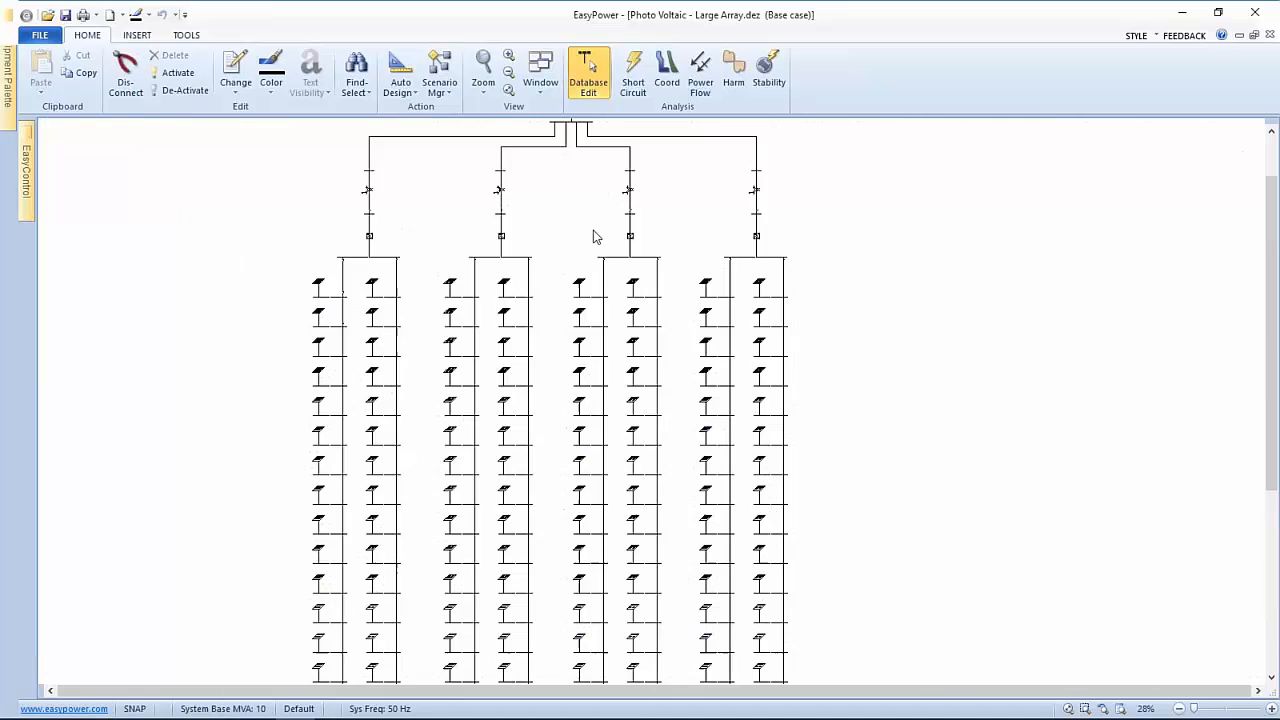
left_click_drag(595, 236, 683, 417)
scroll(674, 391, "up", 2)
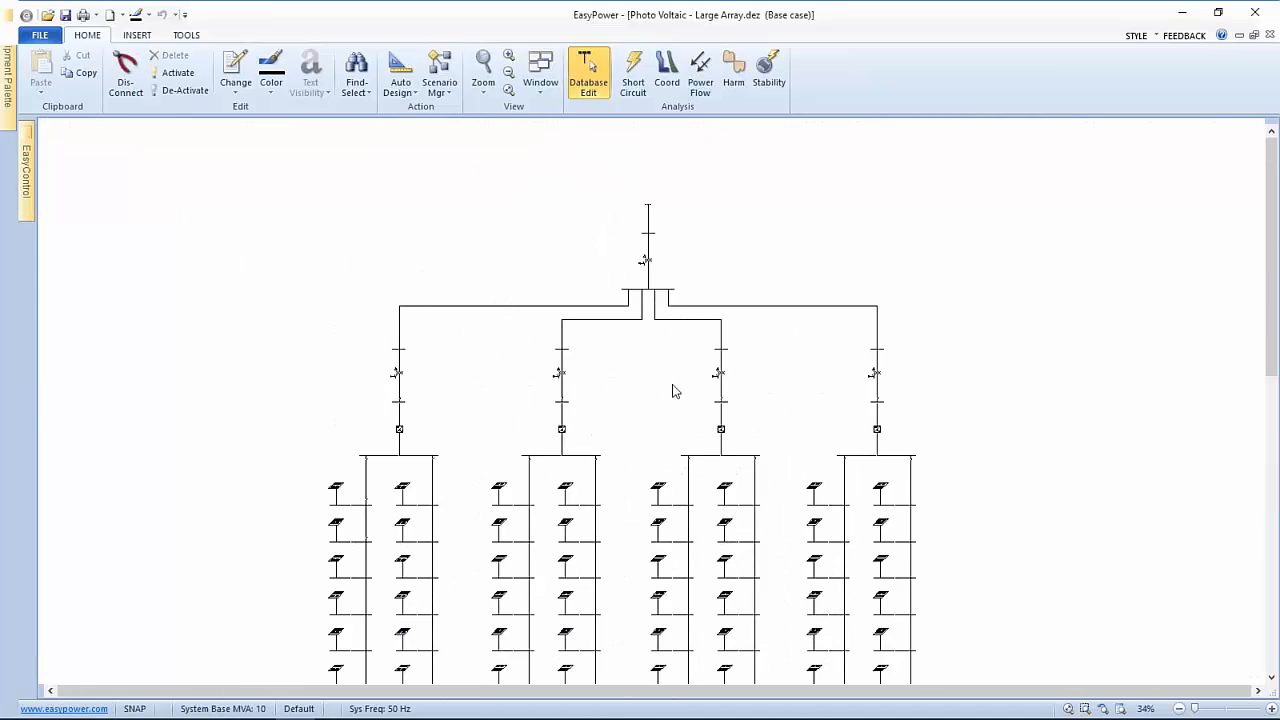
scroll(674, 391, "up", 2)
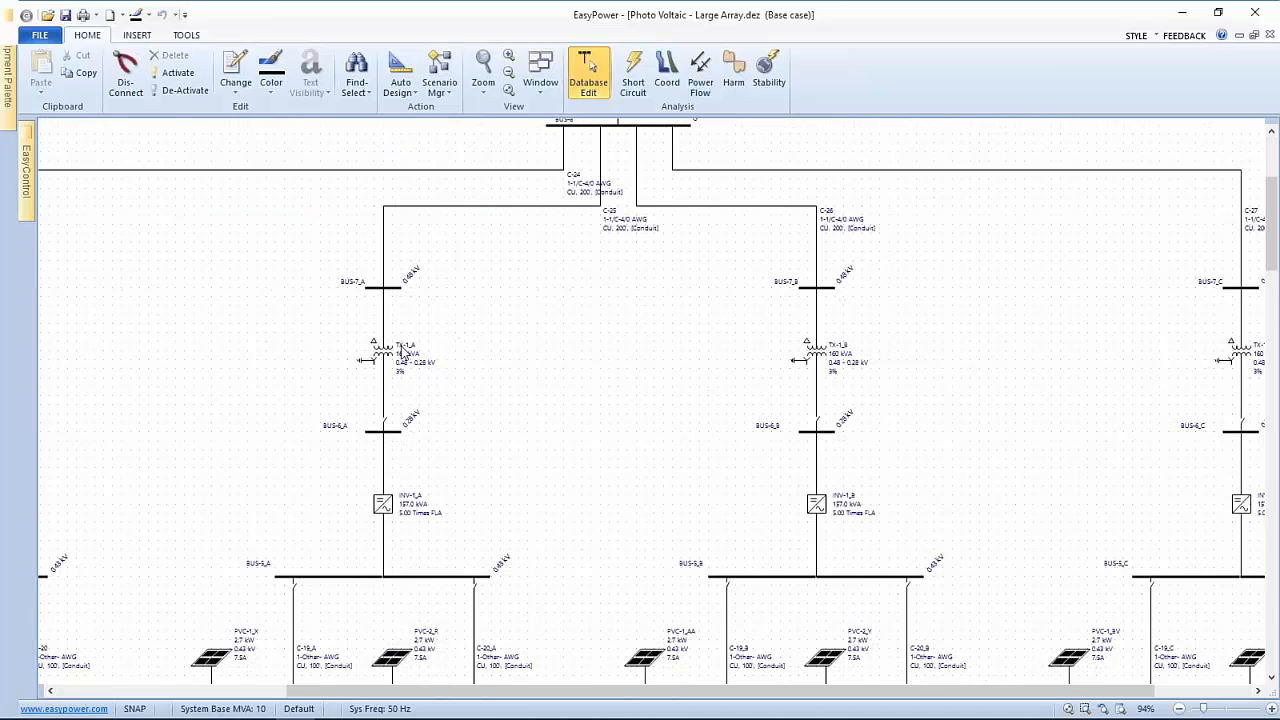
scroll(417, 325, "up", 1)
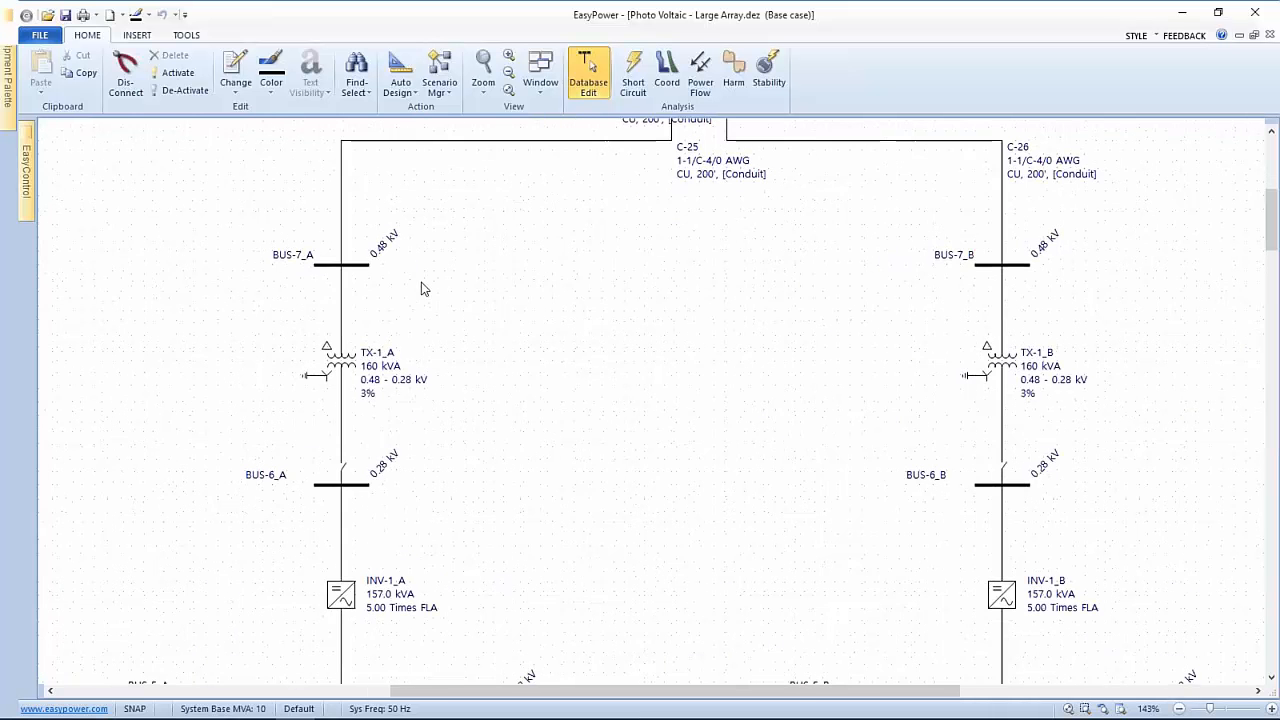
scroll(410, 265, "up", 1)
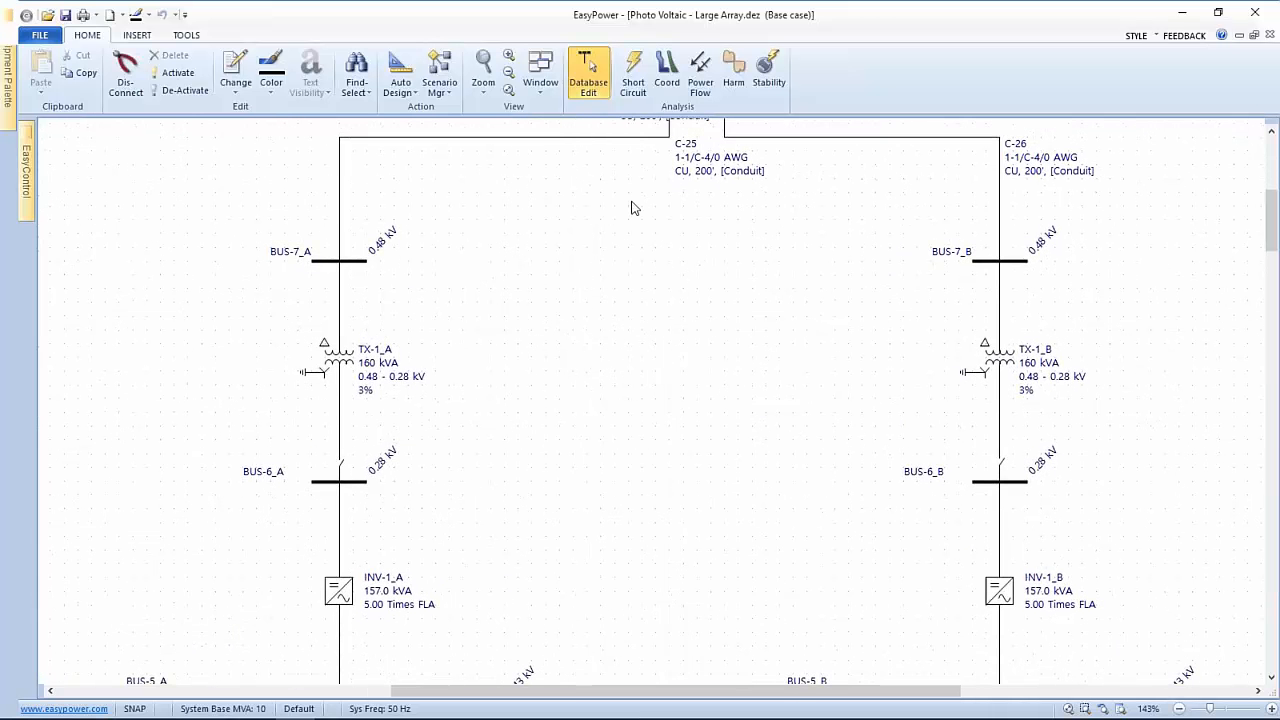
left_click_drag(646, 234, 673, 410)
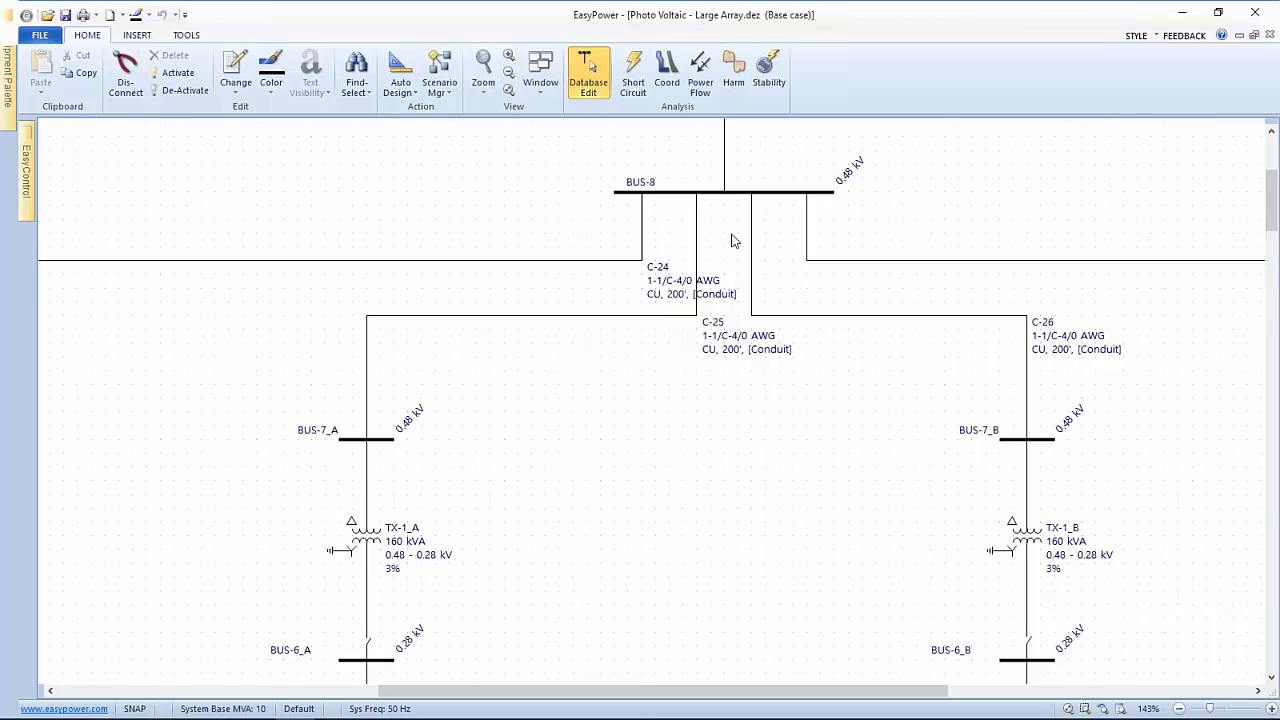
scroll(730, 245, "down", 4)
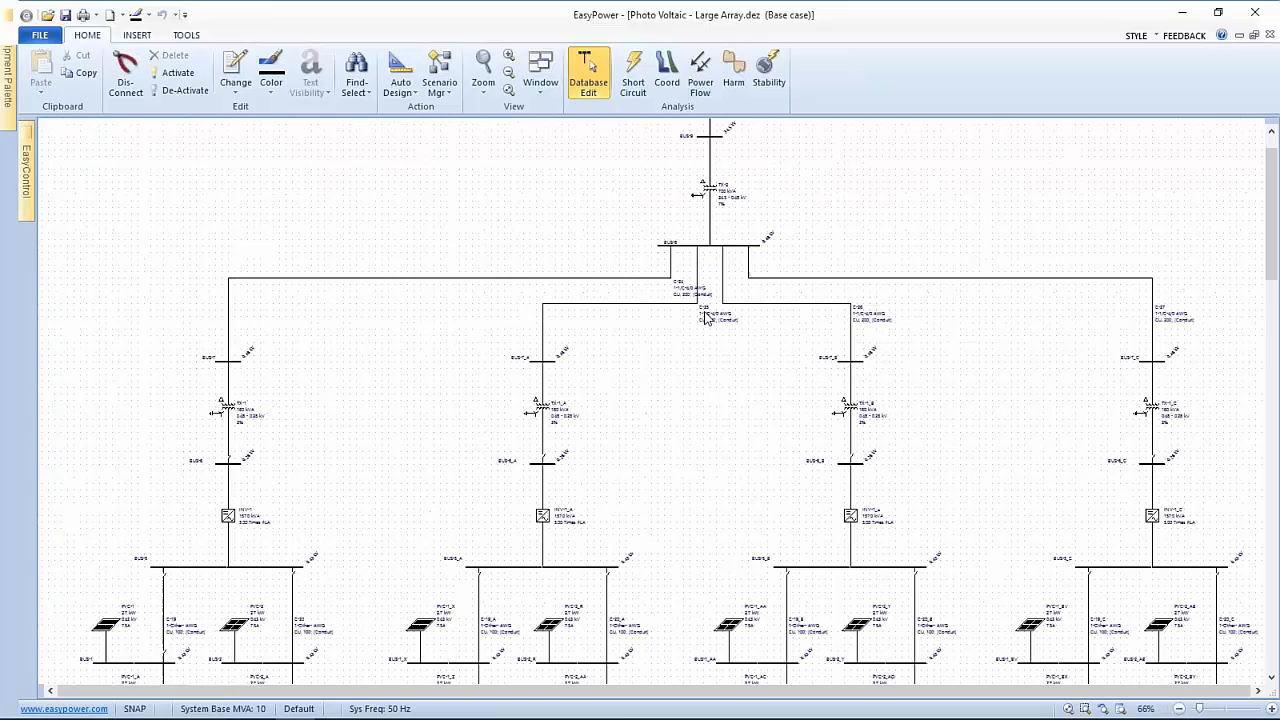
scroll(706, 316, "down", 2)
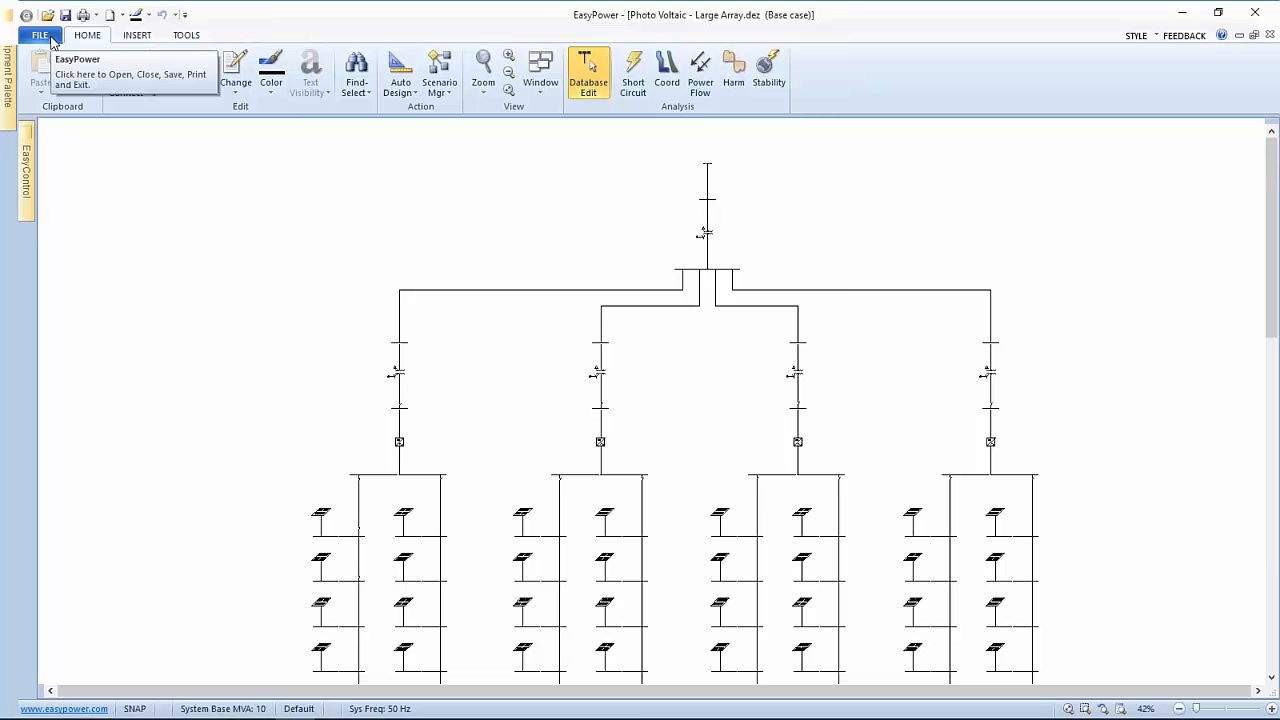
Cancel the Open dialog and open 4 Photo Voltaic - Large System.dez from Recent Documents
left_click(47, 15)
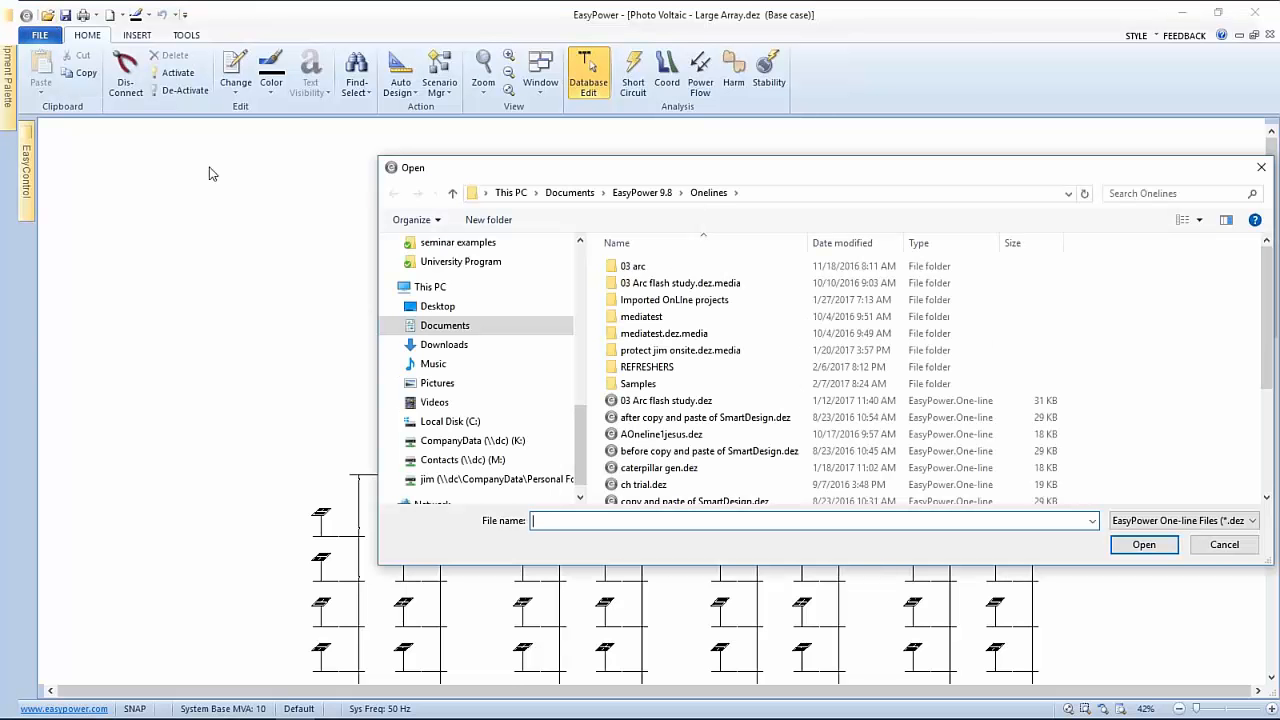
left_click_drag(1157, 166, 1142, 192)
left_click(1182, 189)
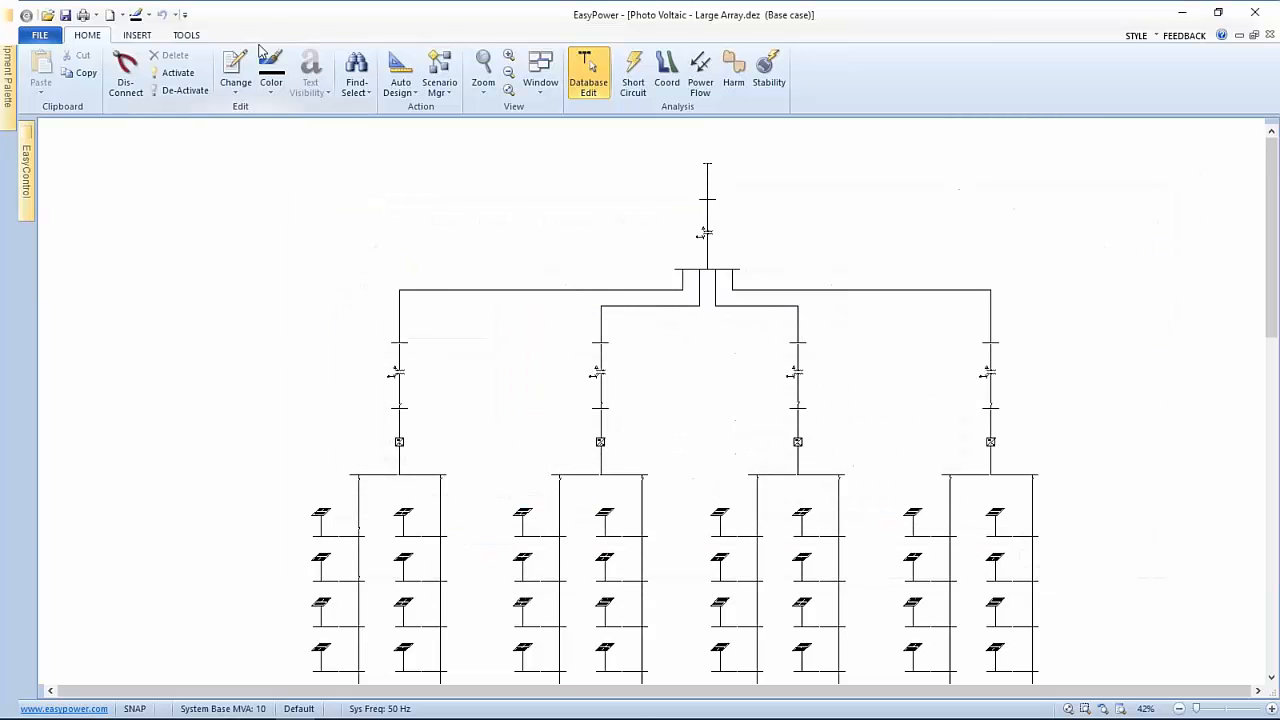
left_click(40, 35)
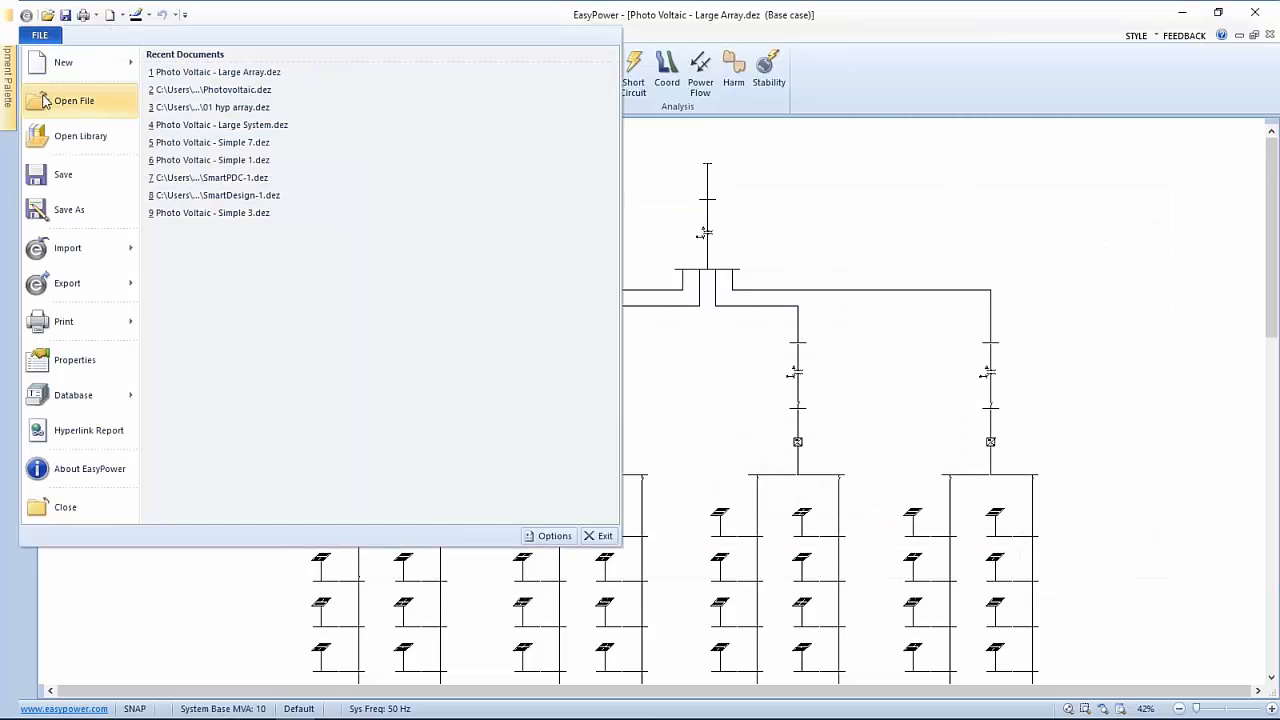
left_click(43, 104)
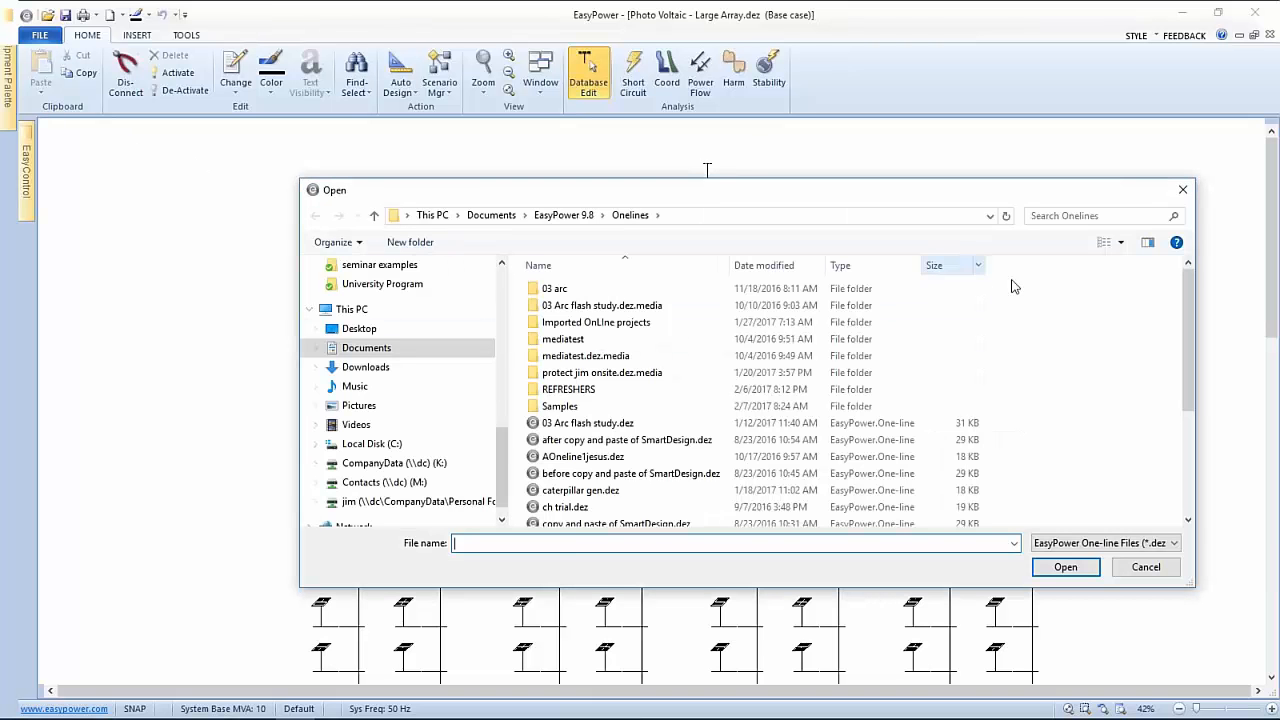
left_click(1144, 567)
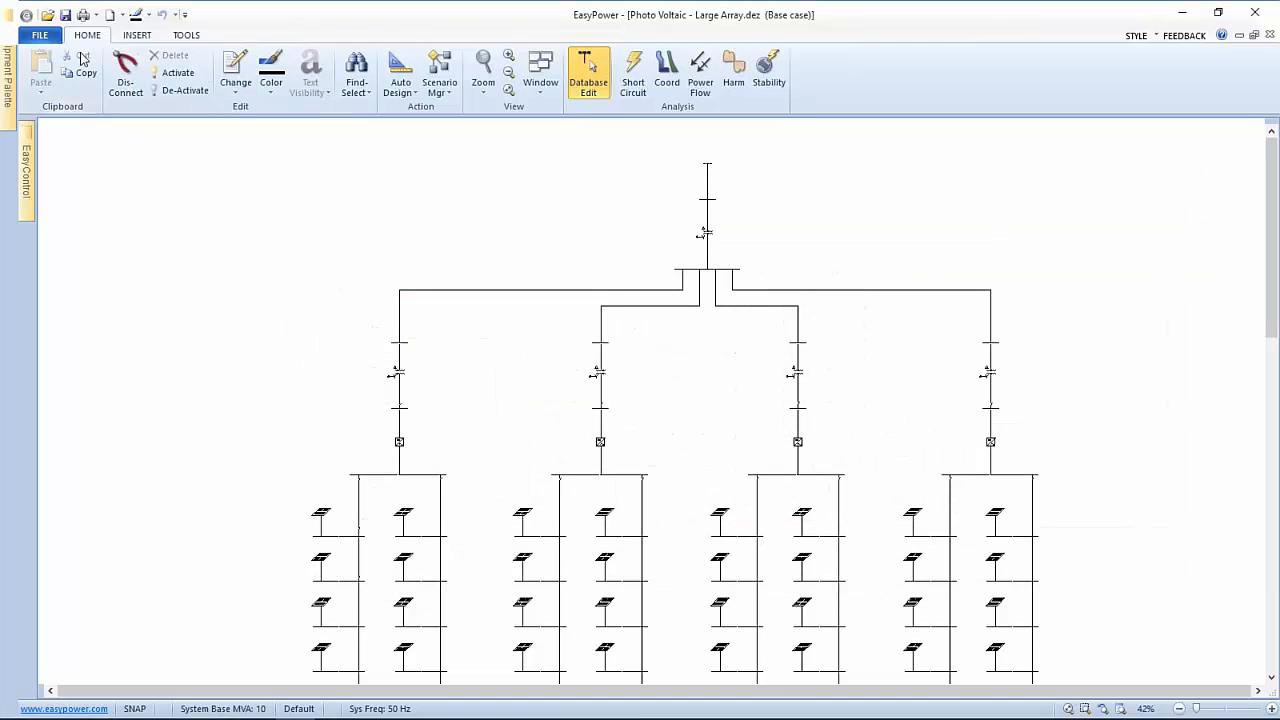
left_click(40, 35)
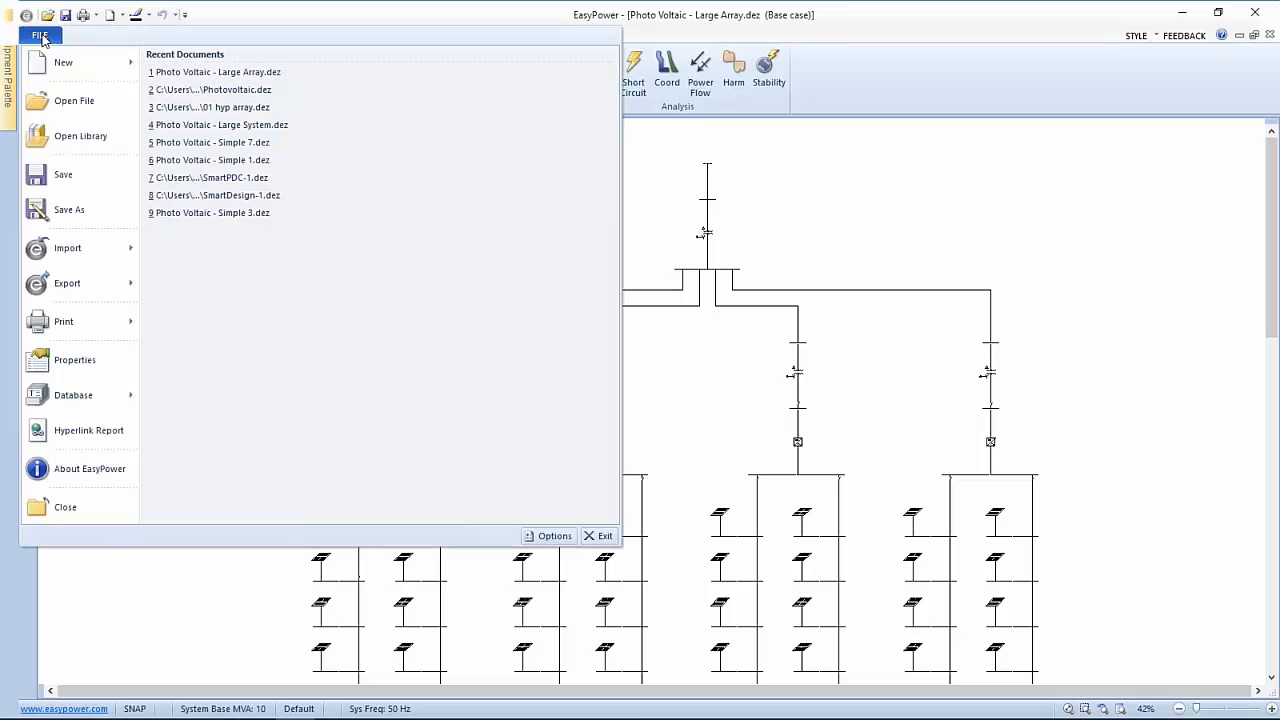
left_click(188, 131)
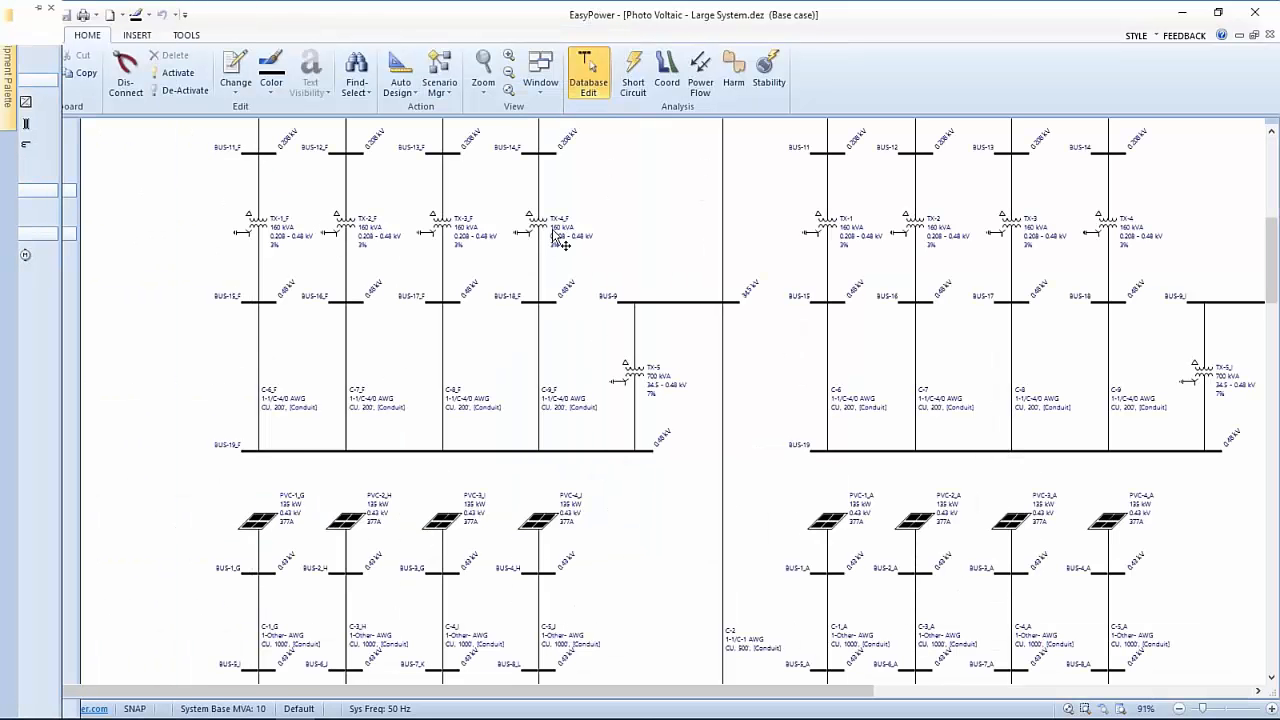
Zoom out and center the Large System layout on the upper PV subsystems
left_click_drag(594, 513, 612, 443)
scroll(612, 443, "up", 2)
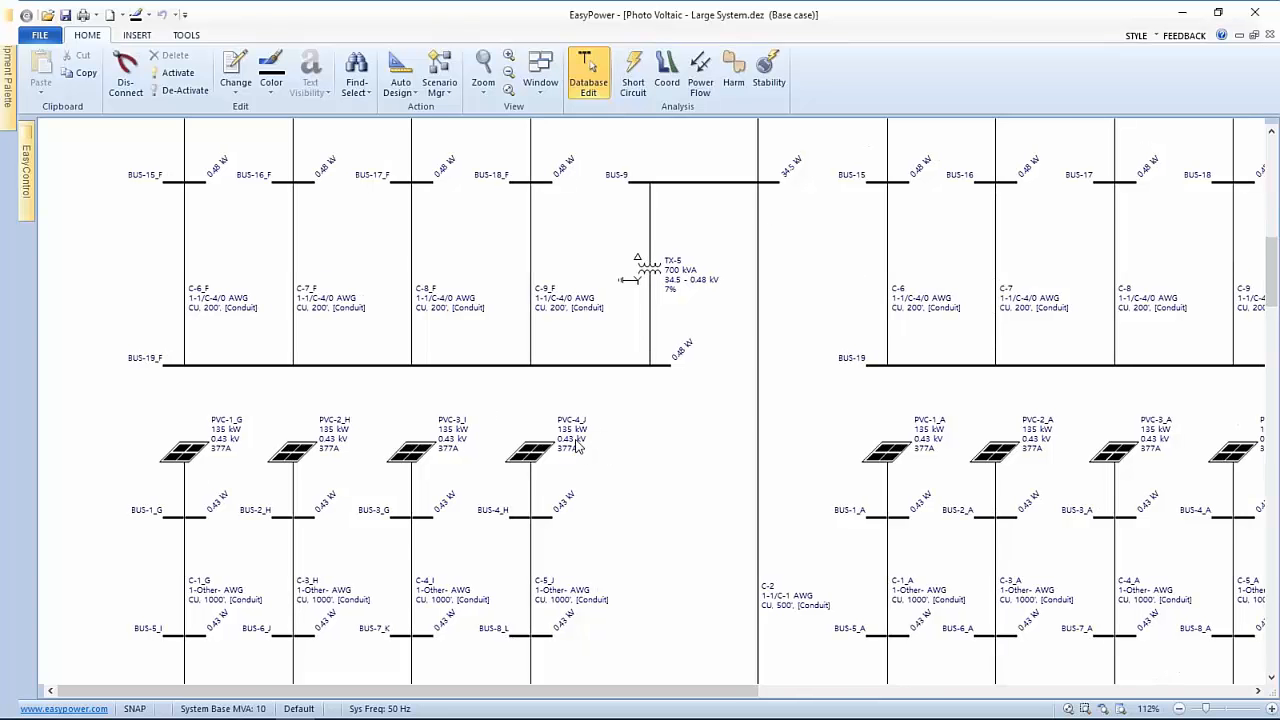
scroll(668, 396, "down", 5)
scroll(668, 396, "down", 3)
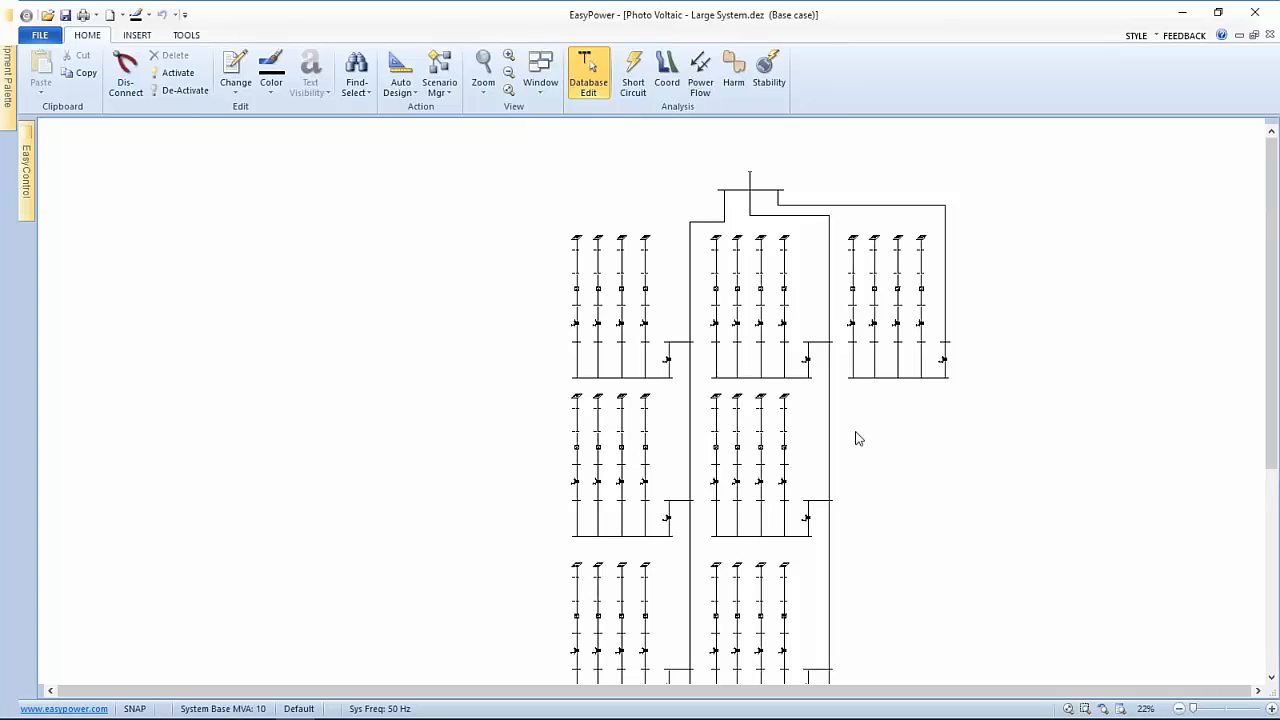
left_click_drag(854, 437, 683, 472)
scroll(617, 329, "up", 4)
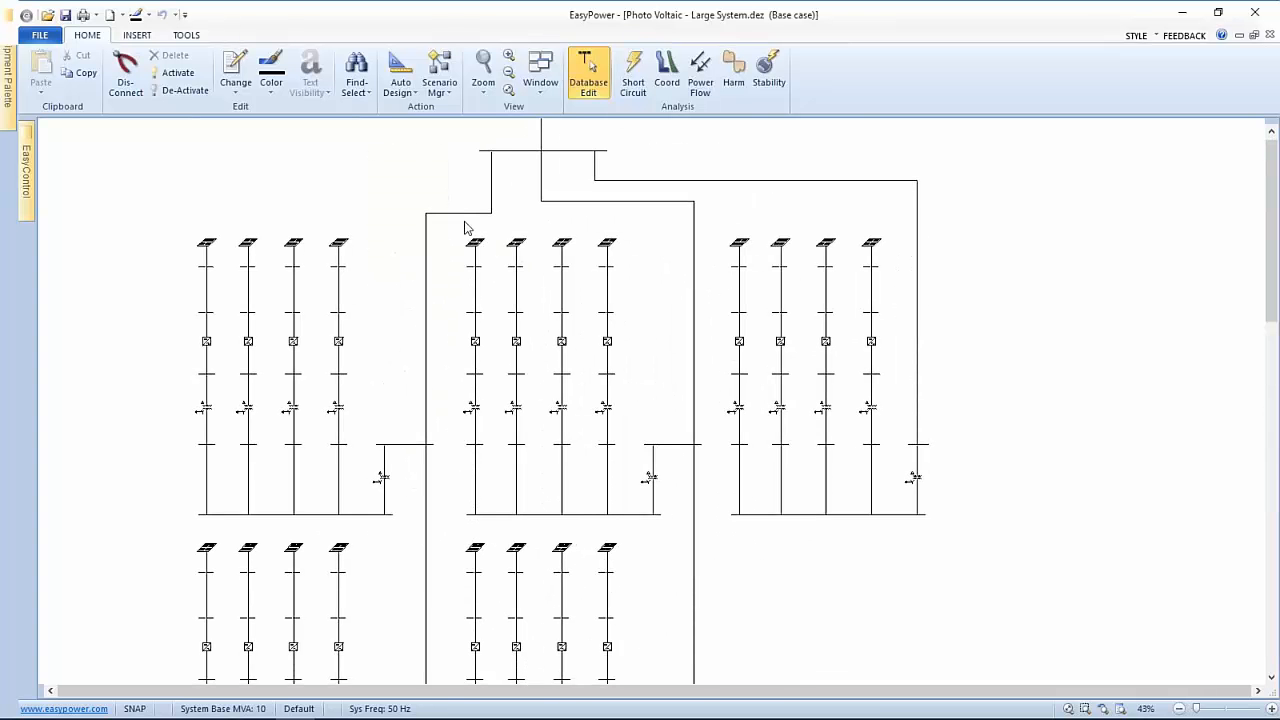
left_click_drag(480, 254, 540, 364)
scroll(540, 363, "up", 2)
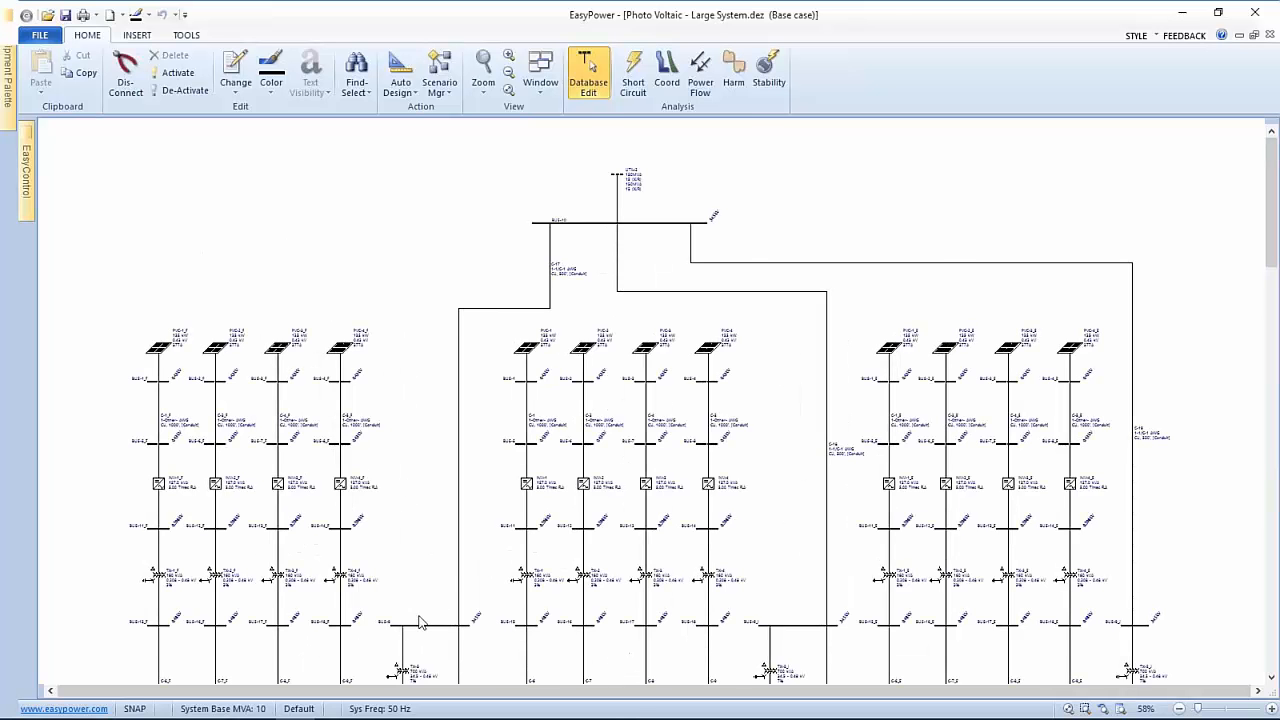
Pan down to the lower bus and transformer rows, ending around 45% zoom
left_click_drag(416, 456, 449, 363)
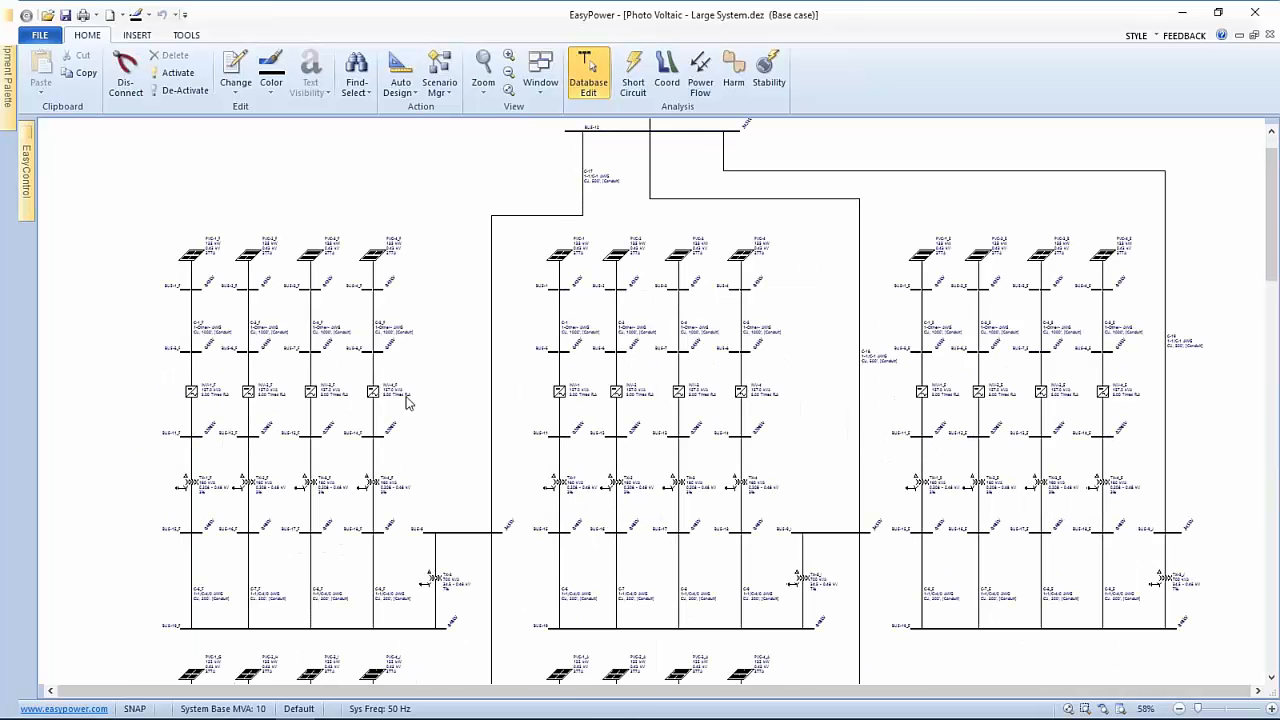
scroll(354, 403, "up", 3)
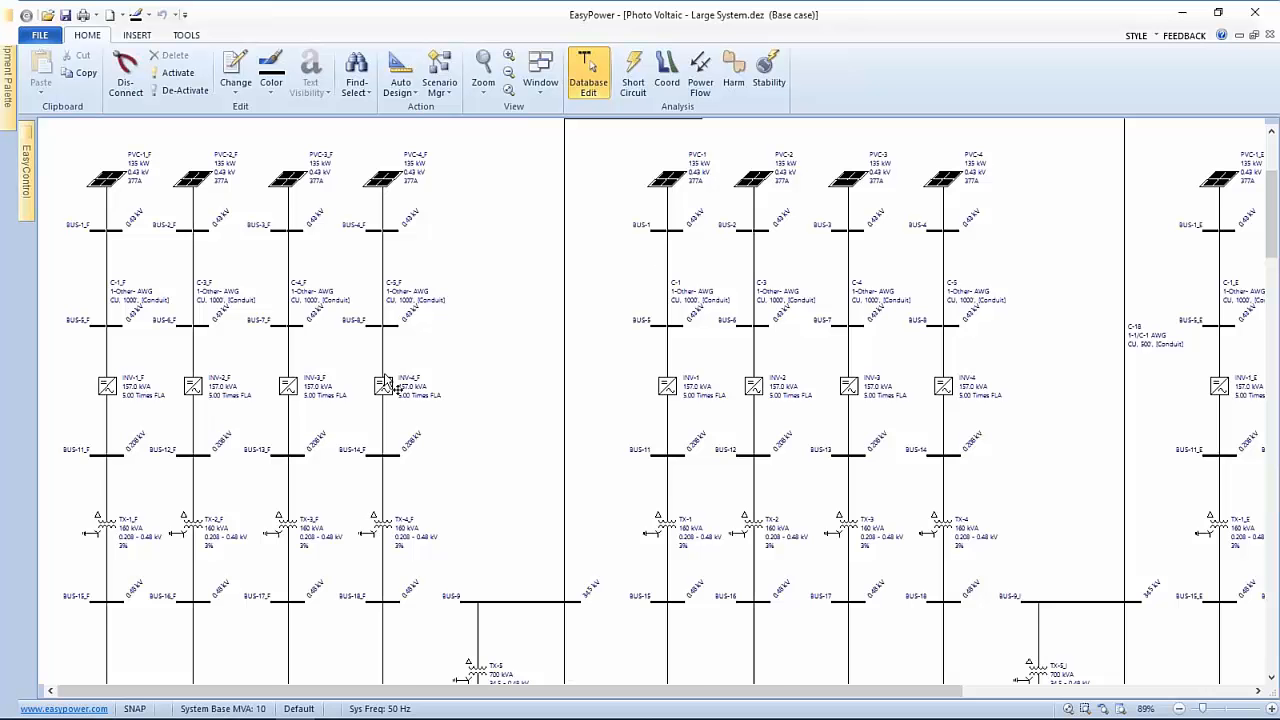
scroll(480, 482, "down", 2)
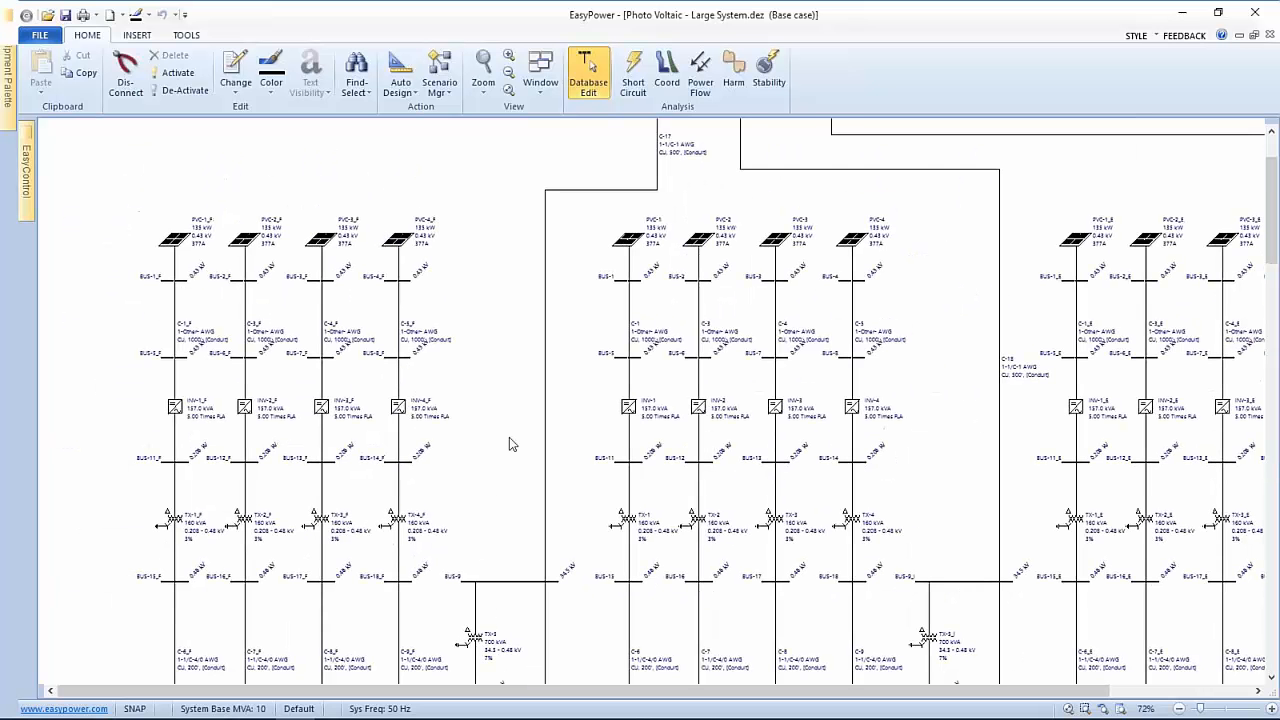
scroll(668, 212, "up", 3)
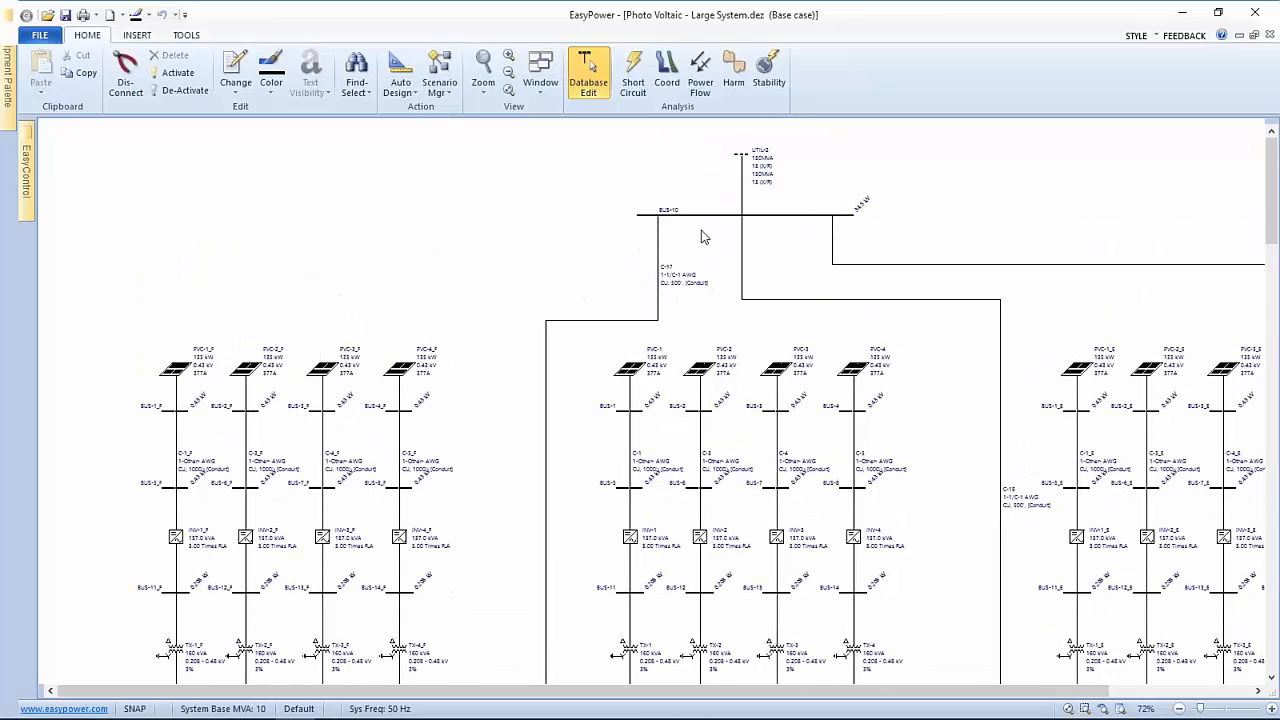
left_click_drag(734, 465, 736, 242)
scroll(739, 420, "down", 2)
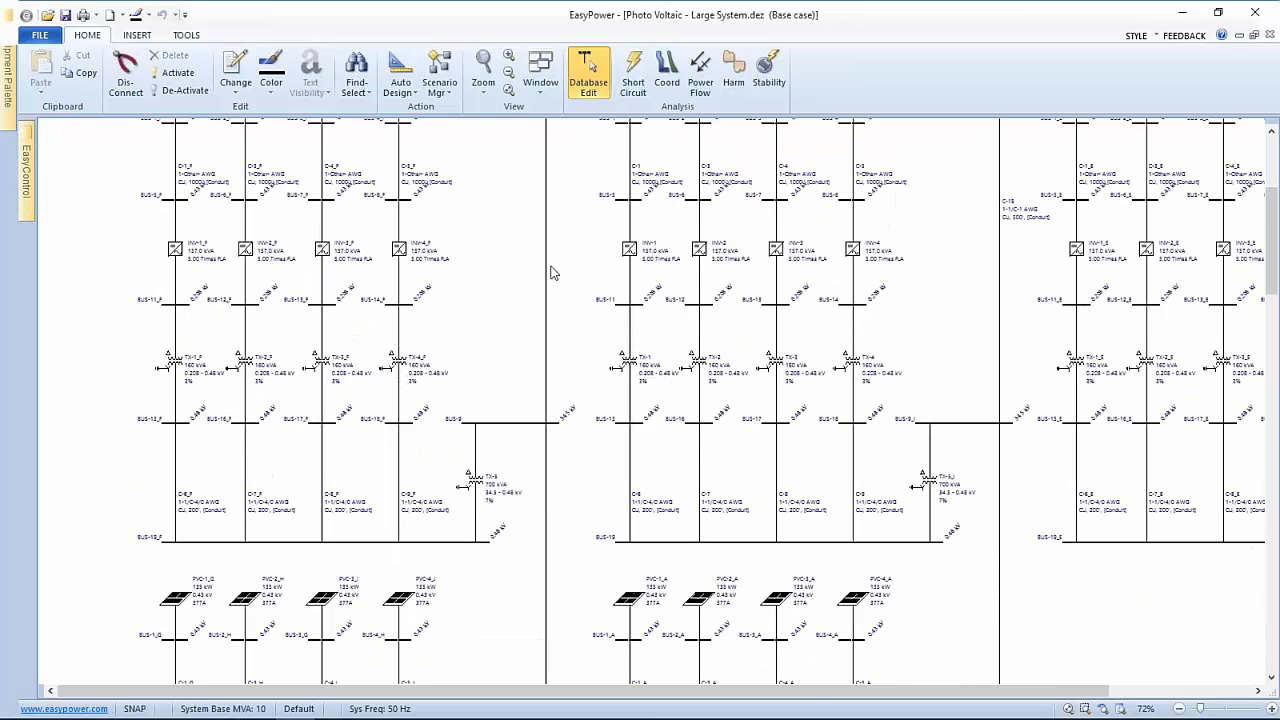
scroll(551, 271, "down", 3)
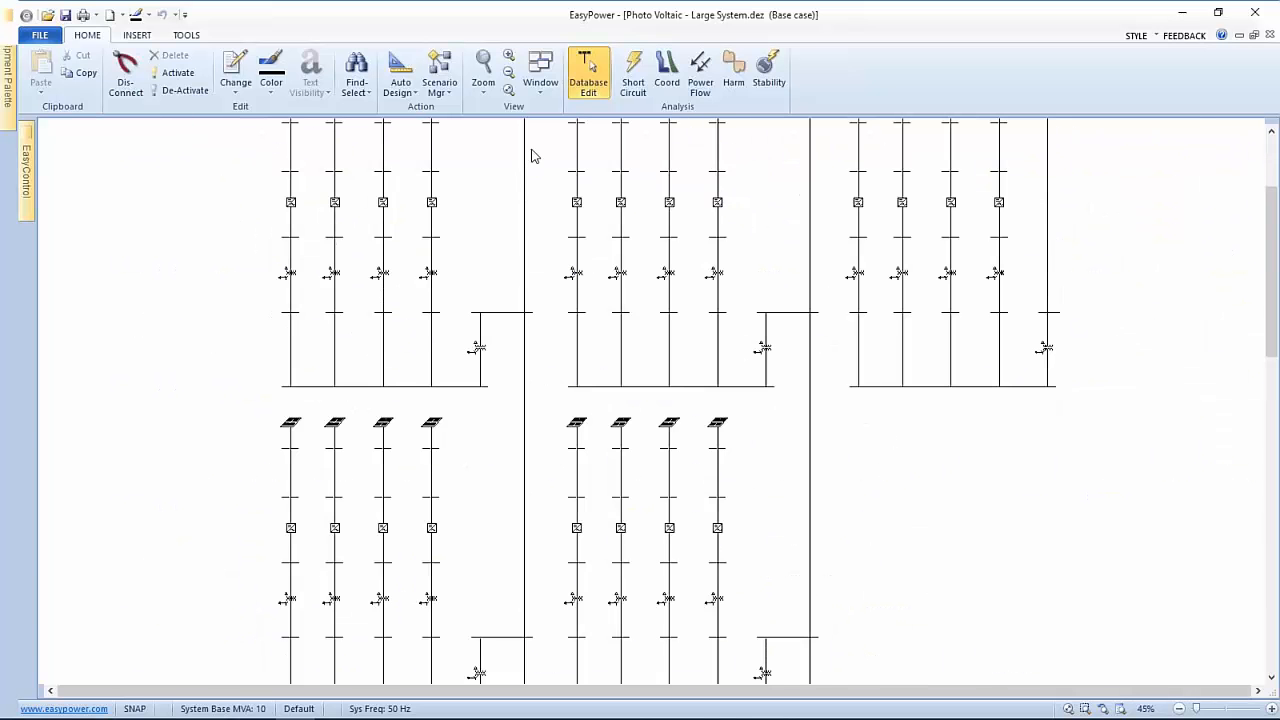
Run a 3Φ short circuit with arc flash display and zoom in on BUS-9's 81.2" boundary
left_click(636, 75)
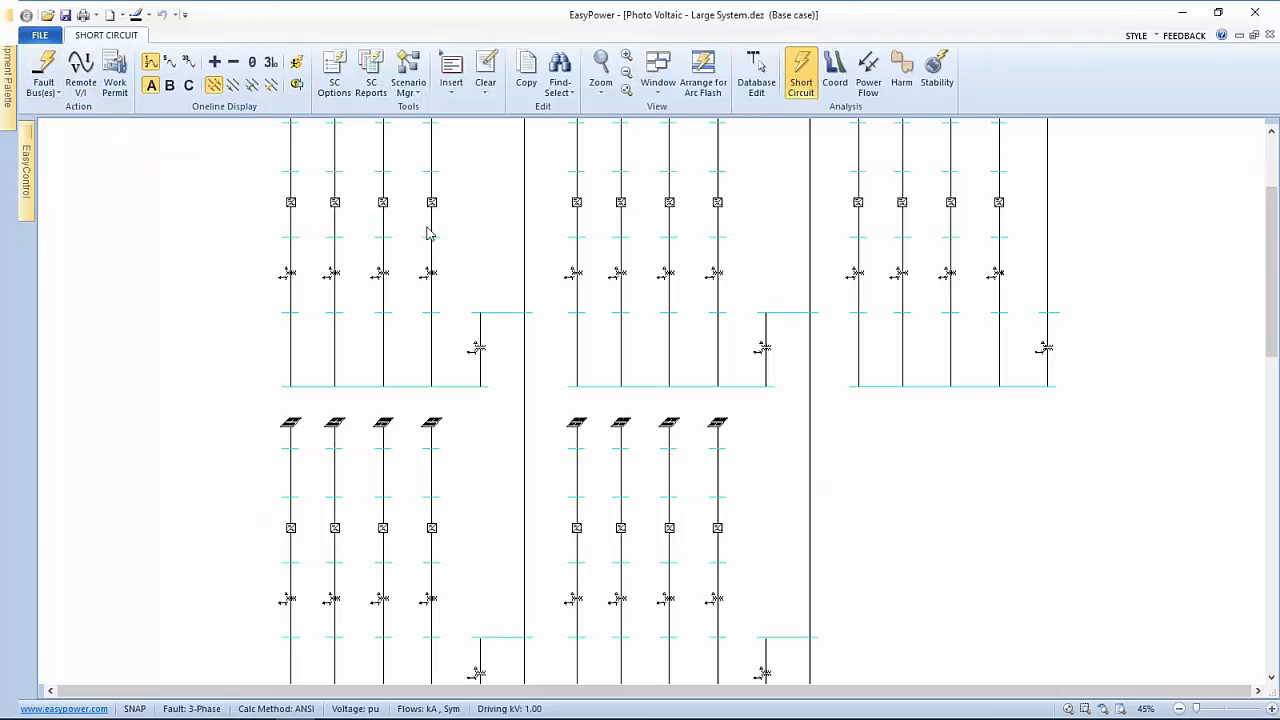
left_click(270, 62)
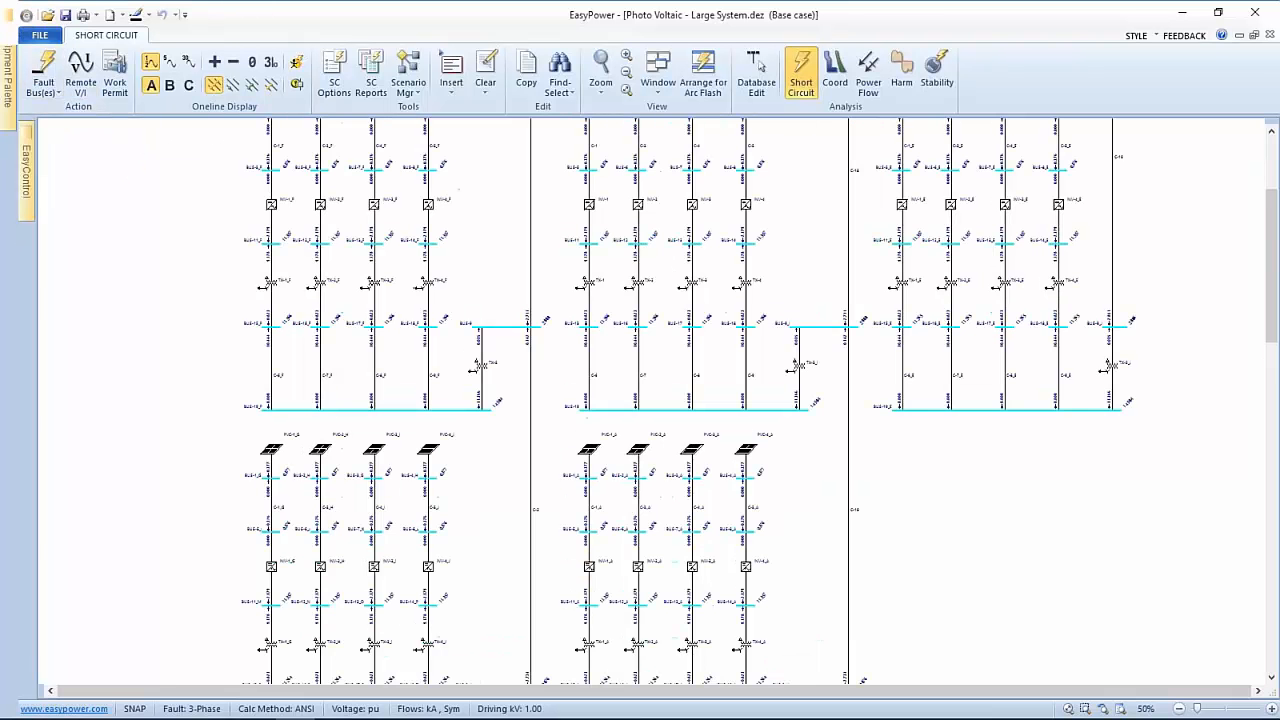
left_click(296, 62)
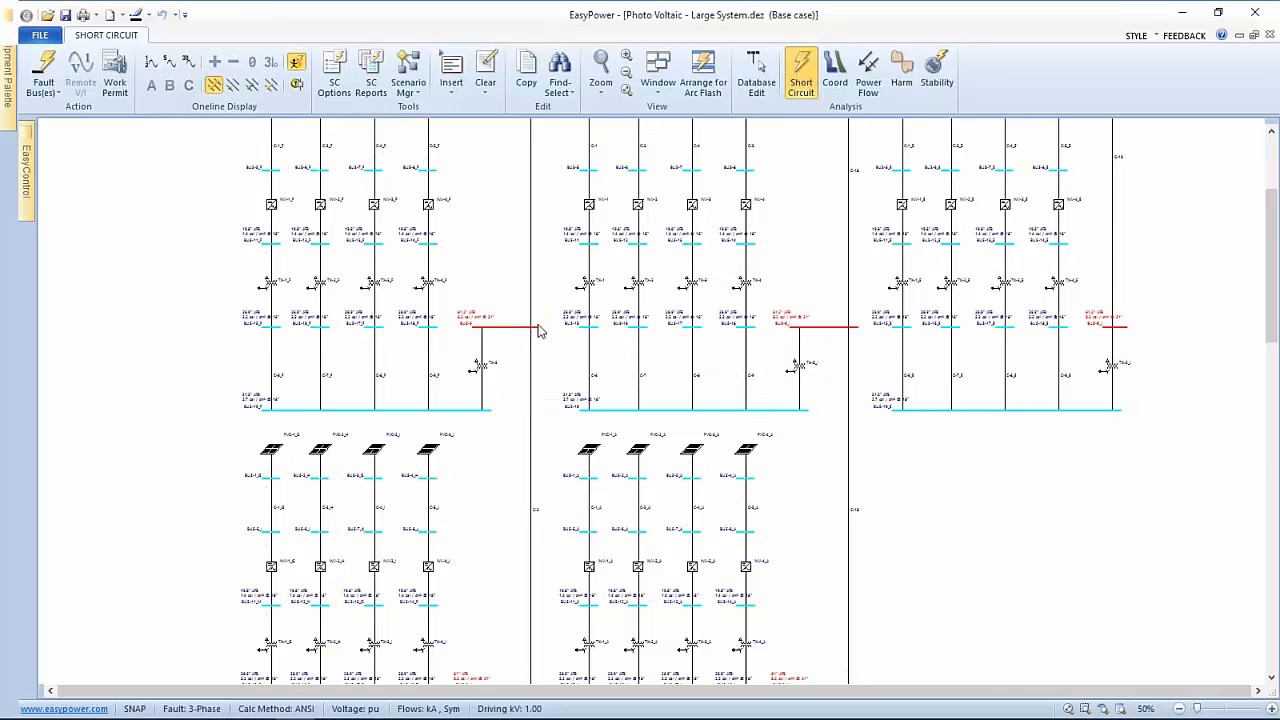
scroll(540, 330, "up", 3)
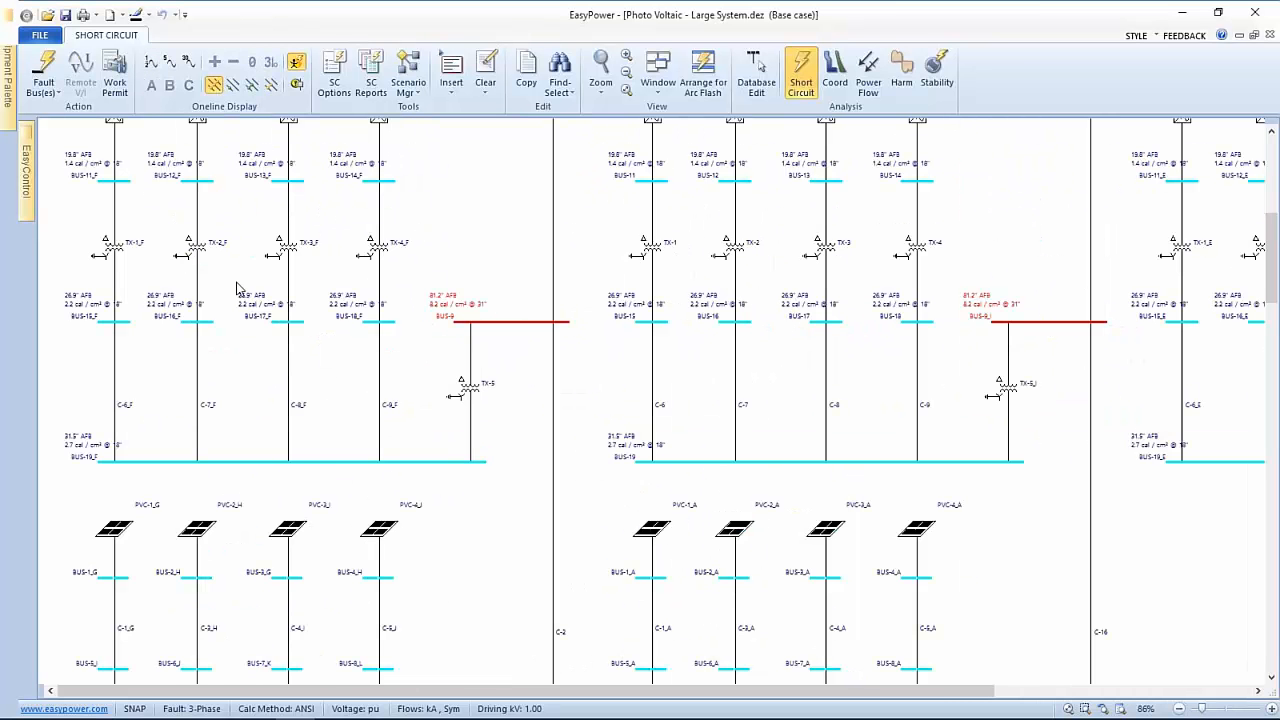
left_click_drag(237, 289, 370, 300)
scroll(368, 298, "up", 1)
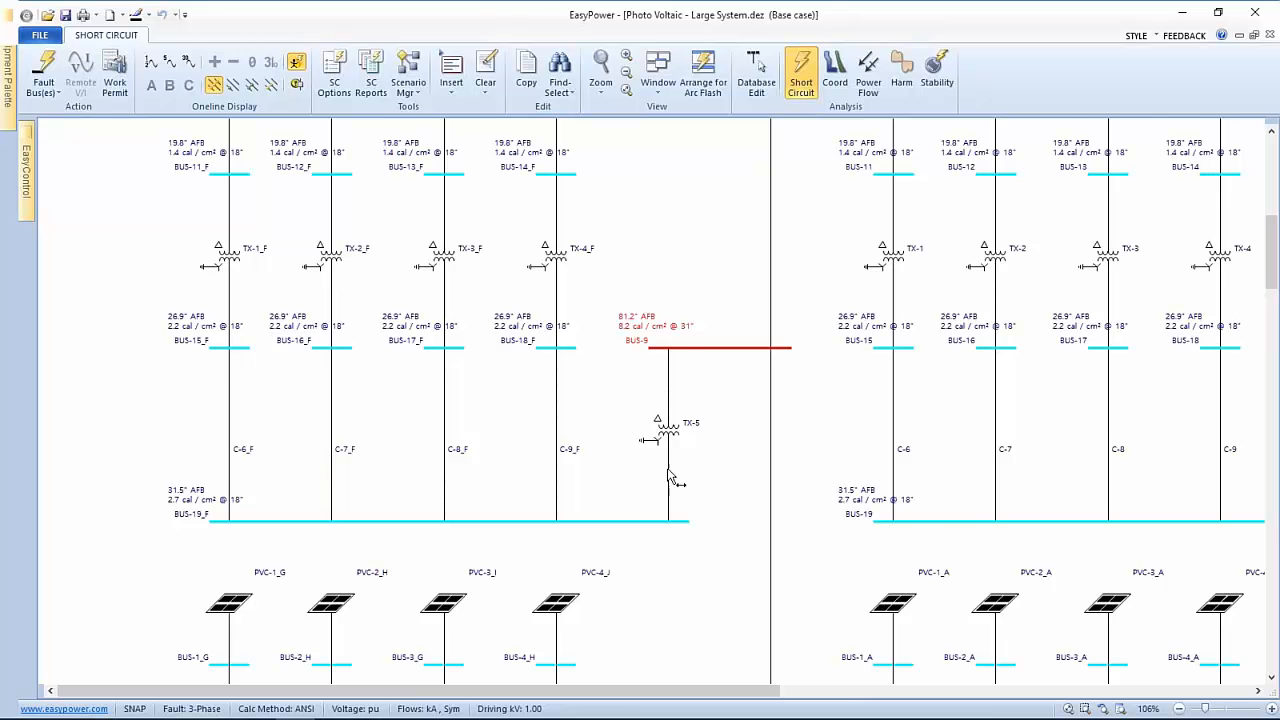
scroll(673, 343, "up", 1)
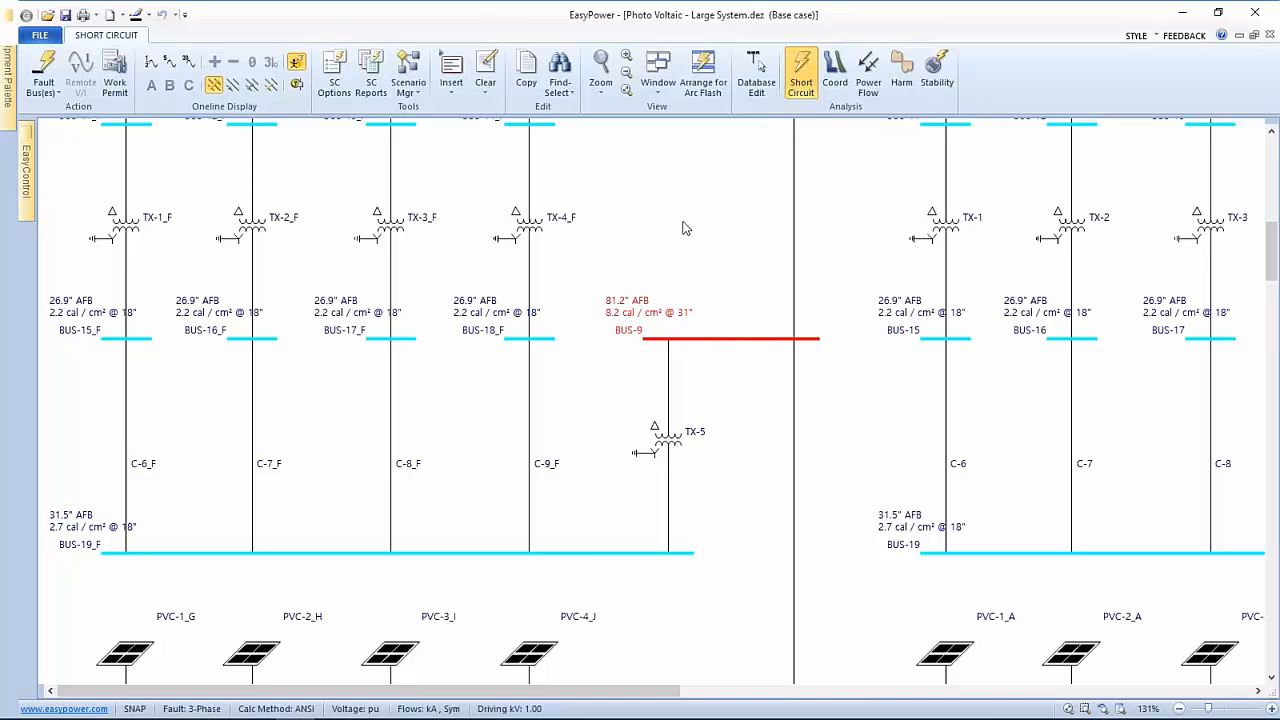
Arrange the windows for arc flash and fault only BUS-18_F to see its 26.9" boundary and 2.2 cal/cm²
left_click(700, 74)
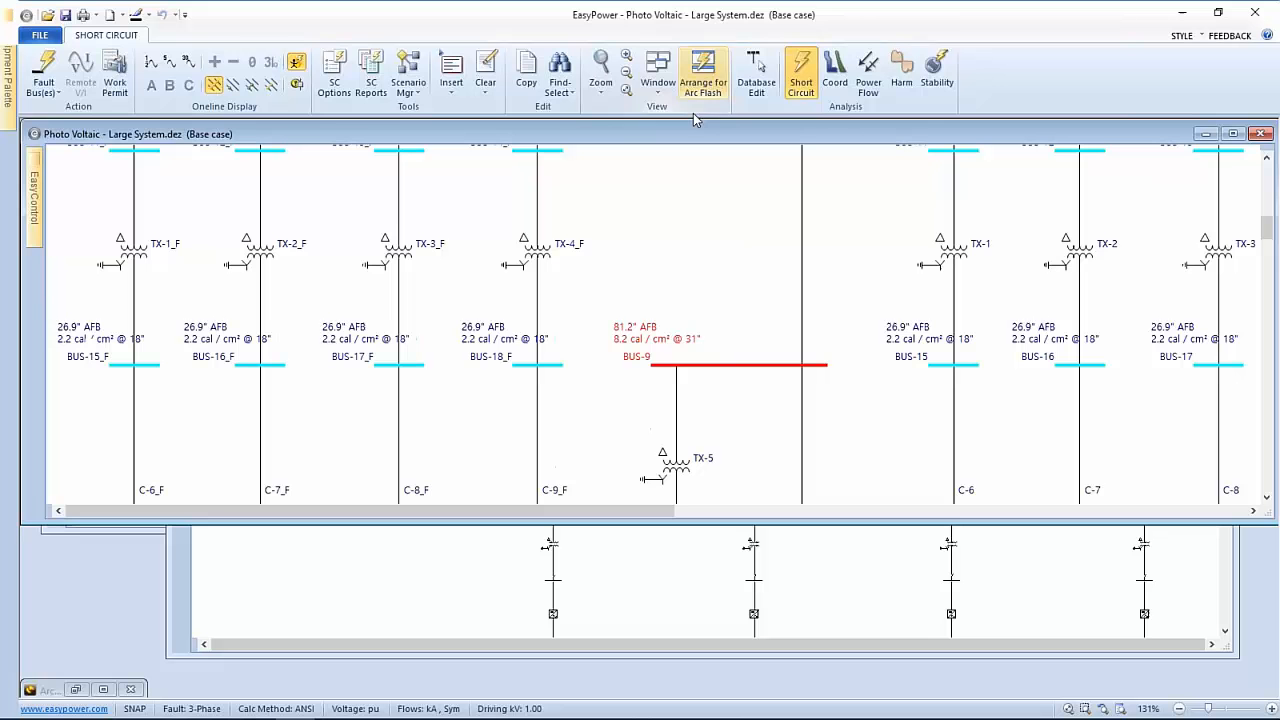
double_click(549, 367)
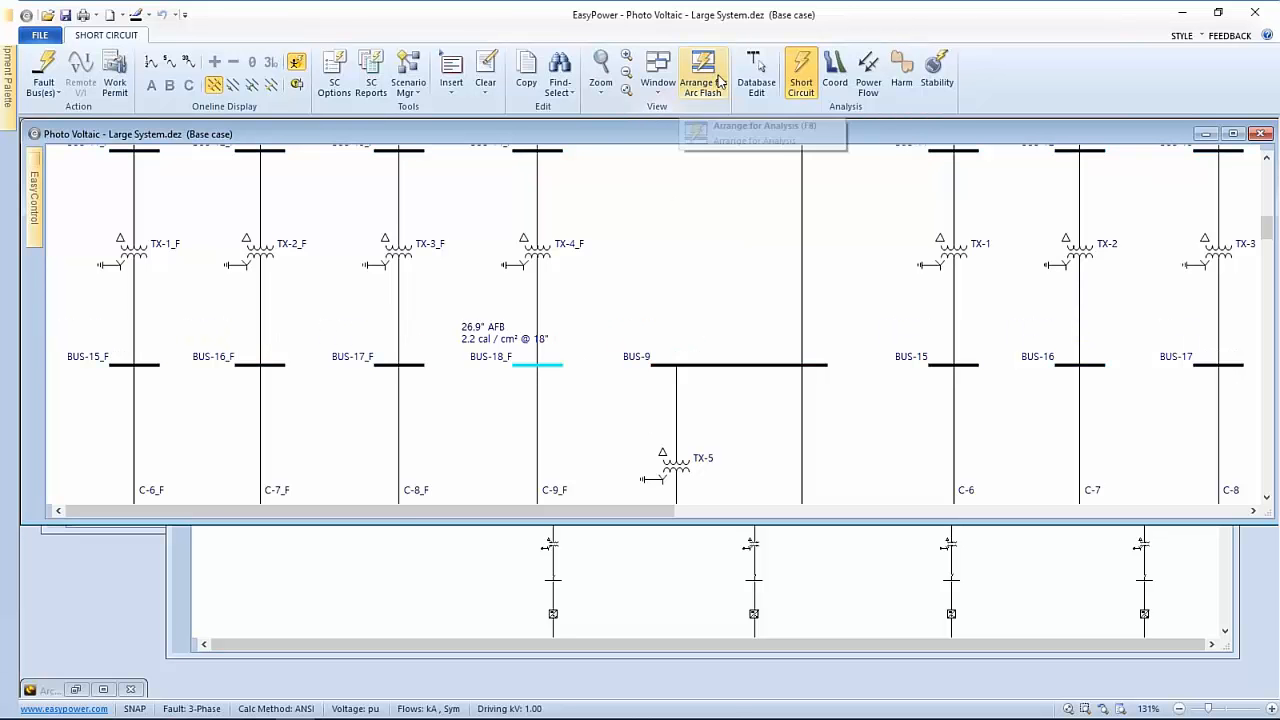
left_click(703, 88)
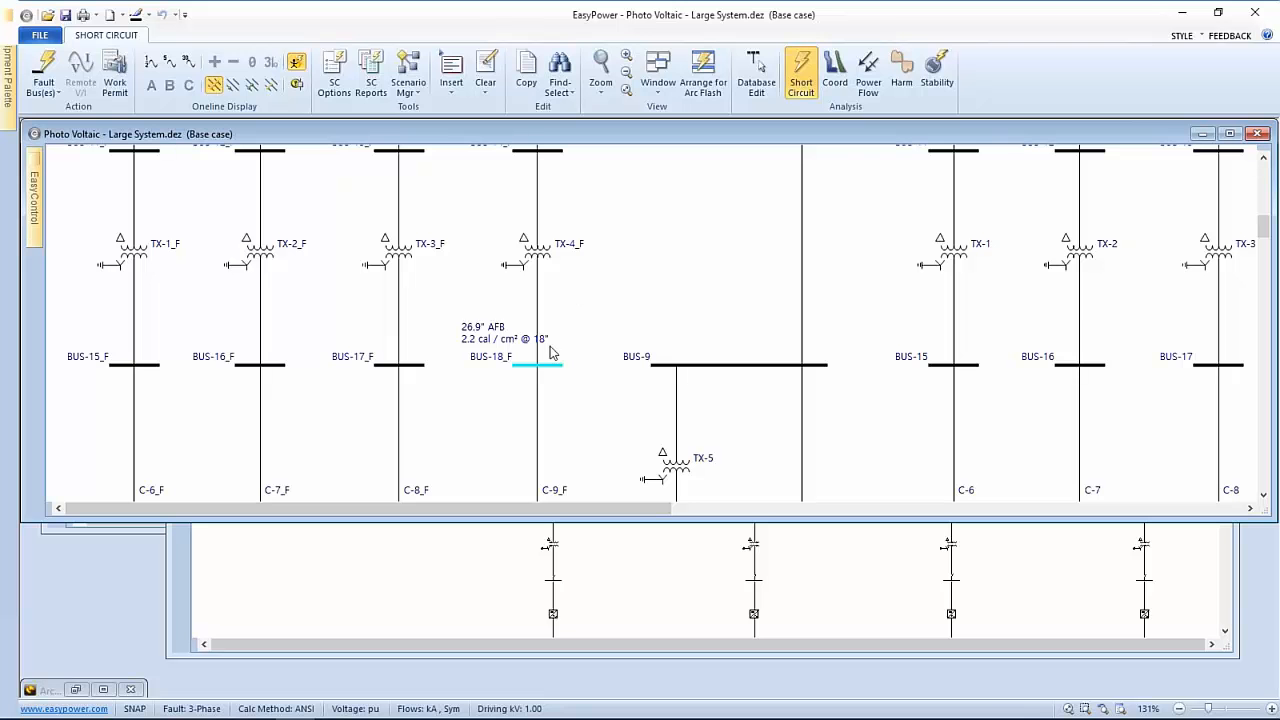
Enable the Arc Flash Spreadsheet in the short-circuit Arc Flash Hazard options and apply it
left_click(334, 75)
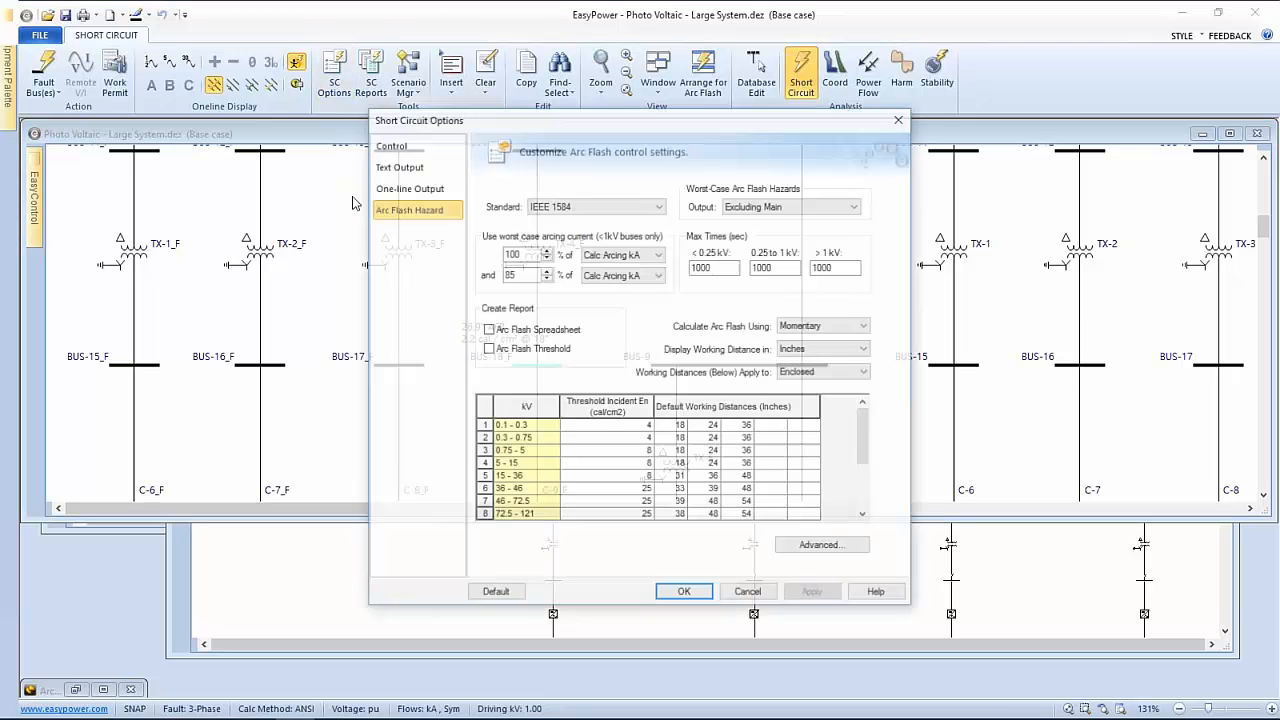
left_click(487, 329)
left_click(801, 594)
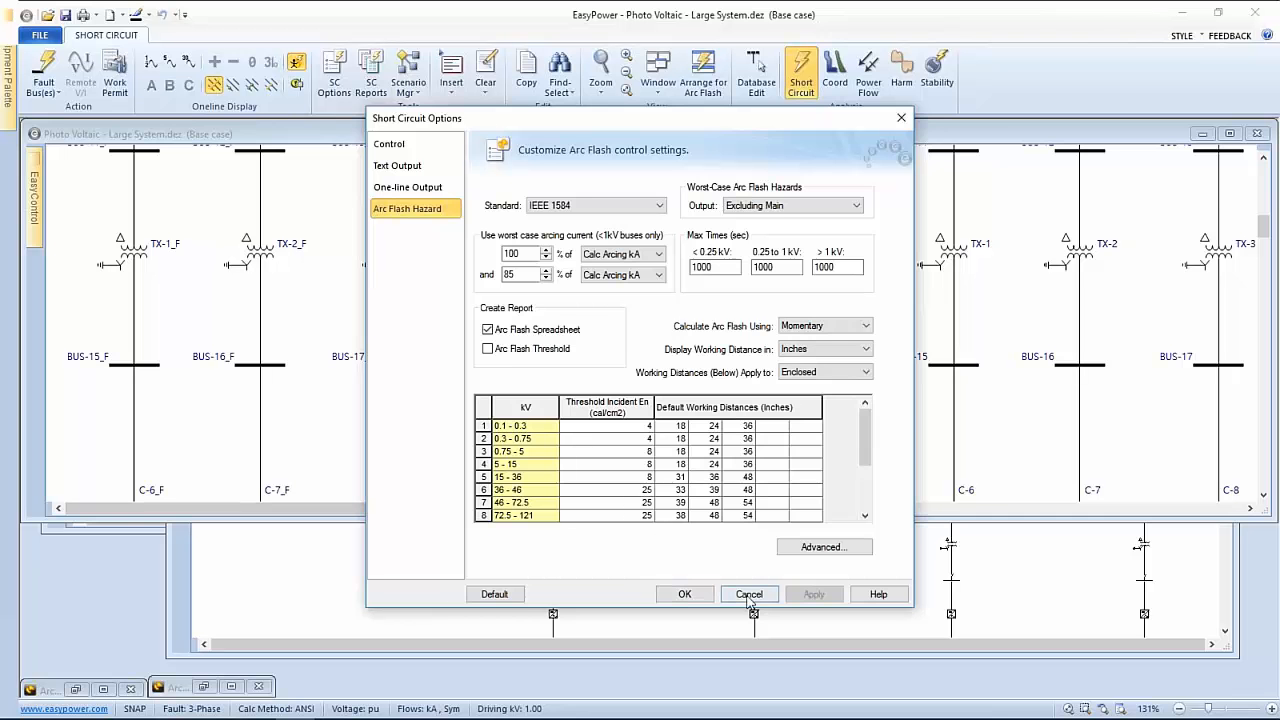
left_click(685, 594)
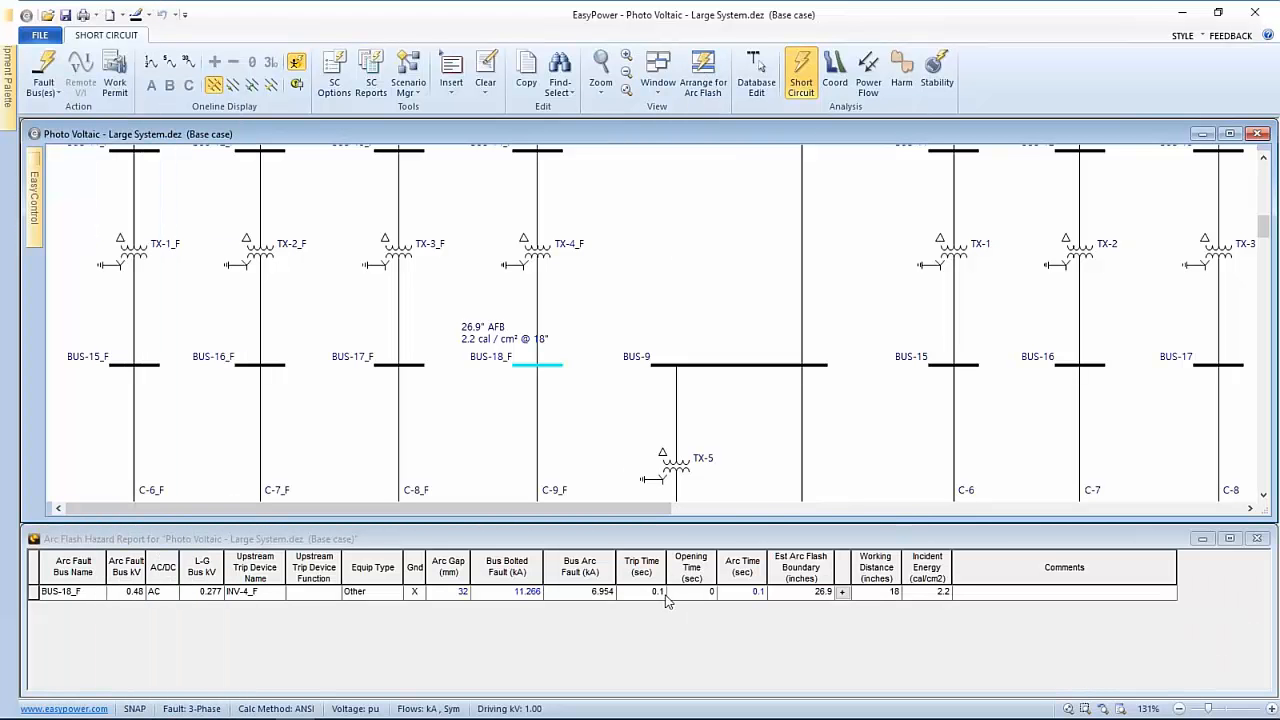
Fault BUS-9 to get its report: 2.888 kA, 81.2 in boundary, 8.2 cal/cm² at 31 in
left_click(725, 366)
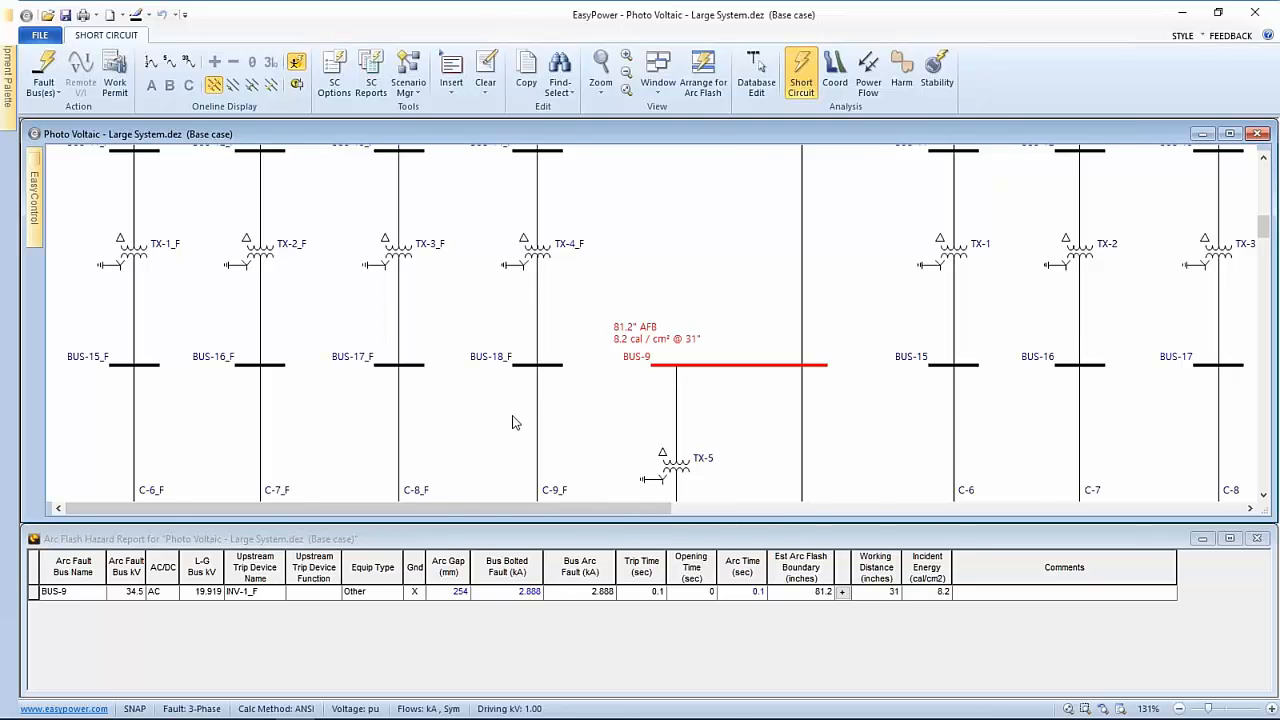
scroll(512, 422, "down", 2)
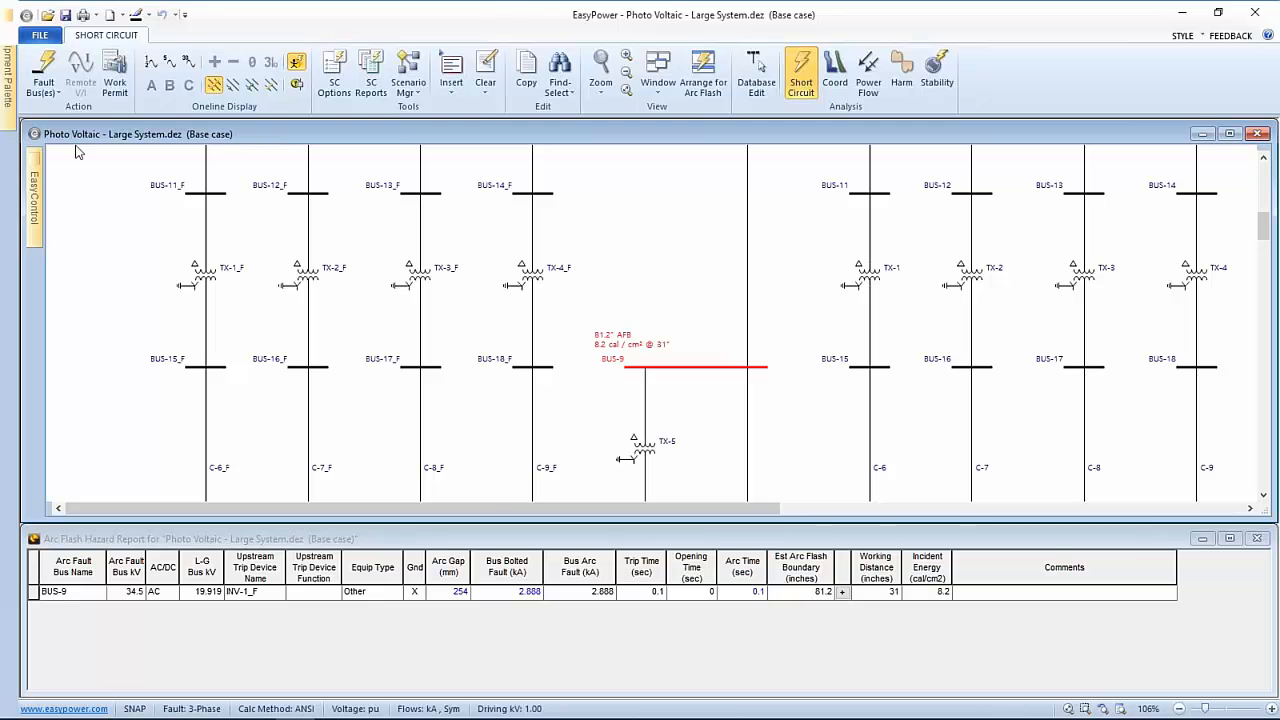
Switch to the PowerPoint slideshow and move on to the EasyPower Resources slide
key("alt+Tab")
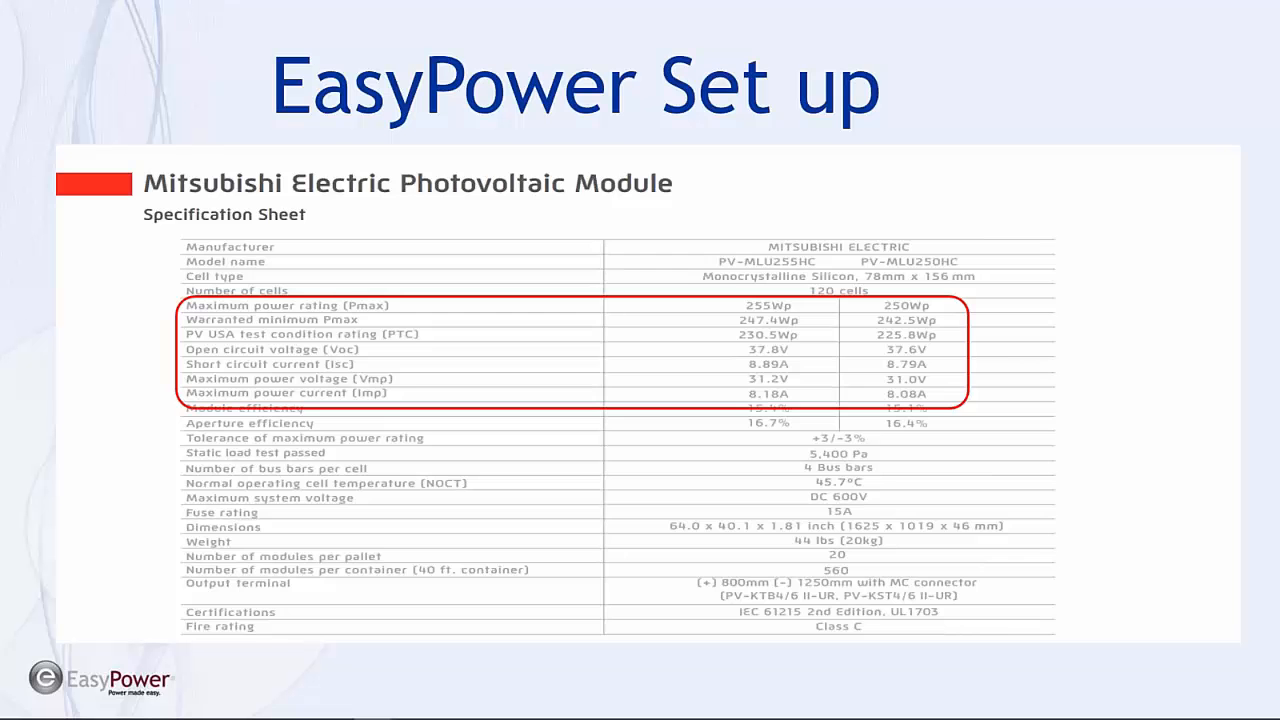
key("Right")
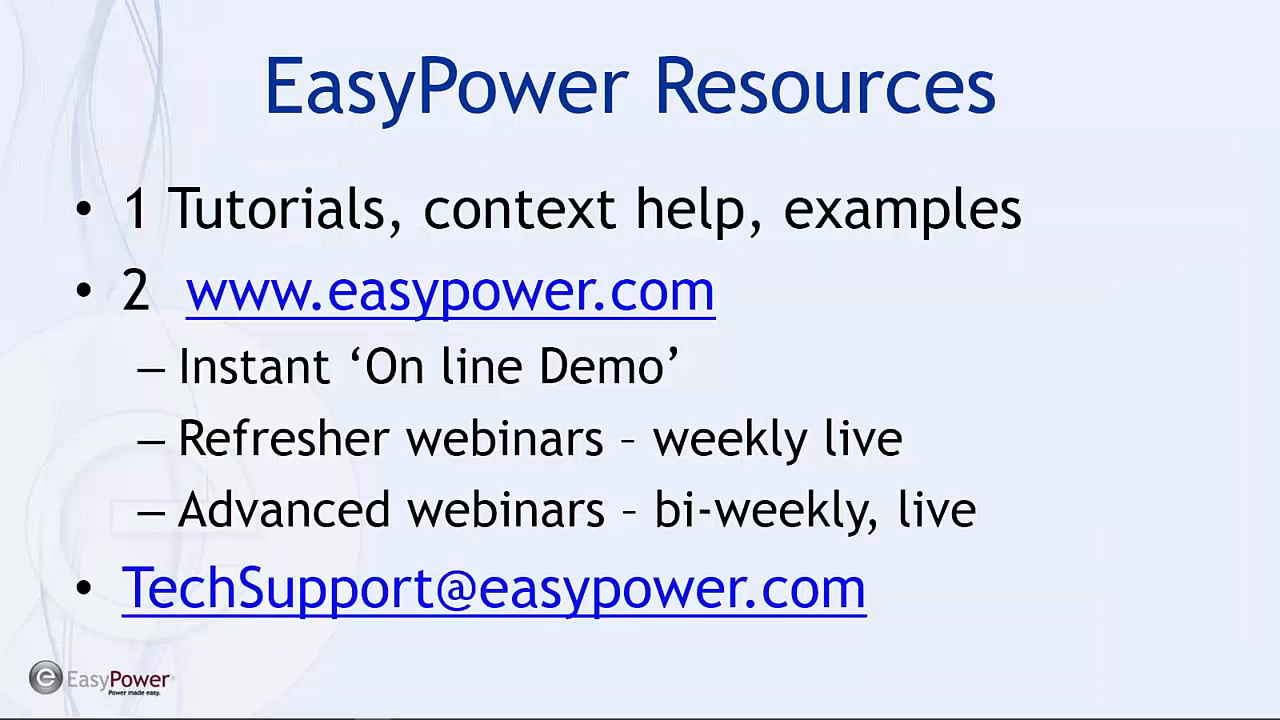